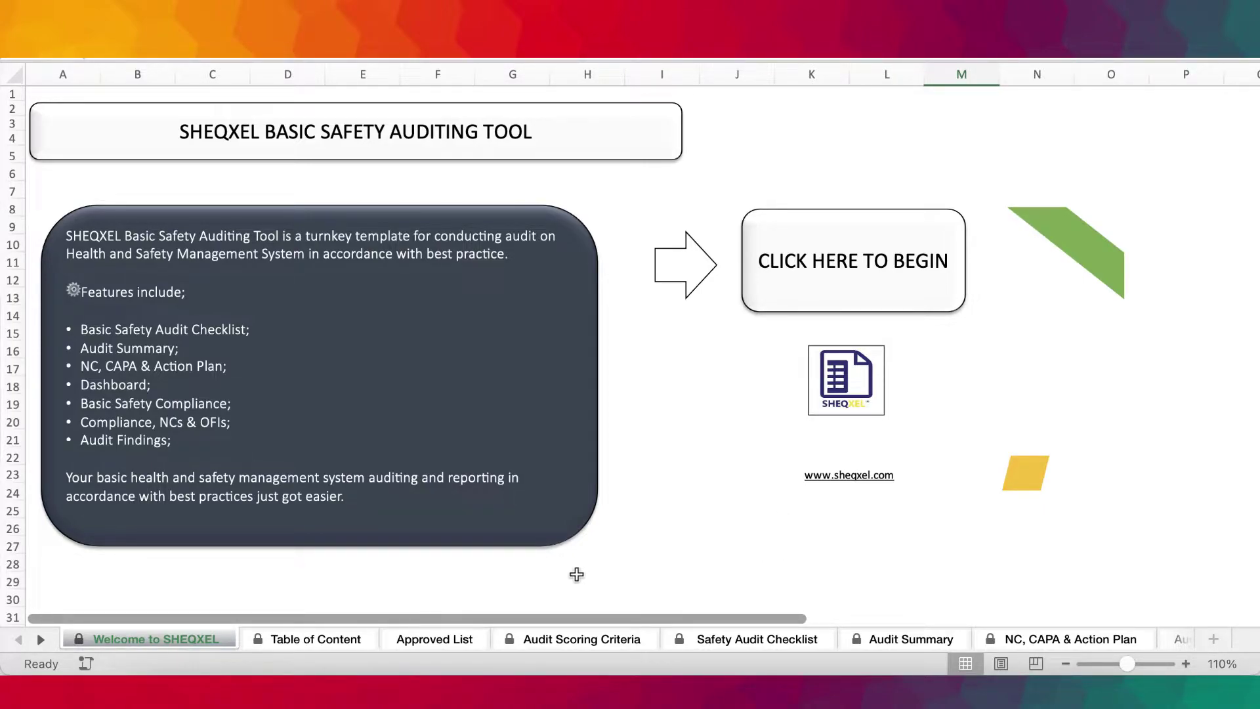
View the Table of Content sheet and review the root causes, action priorities and action statuses on the Approved List sheet.
click(331, 640)
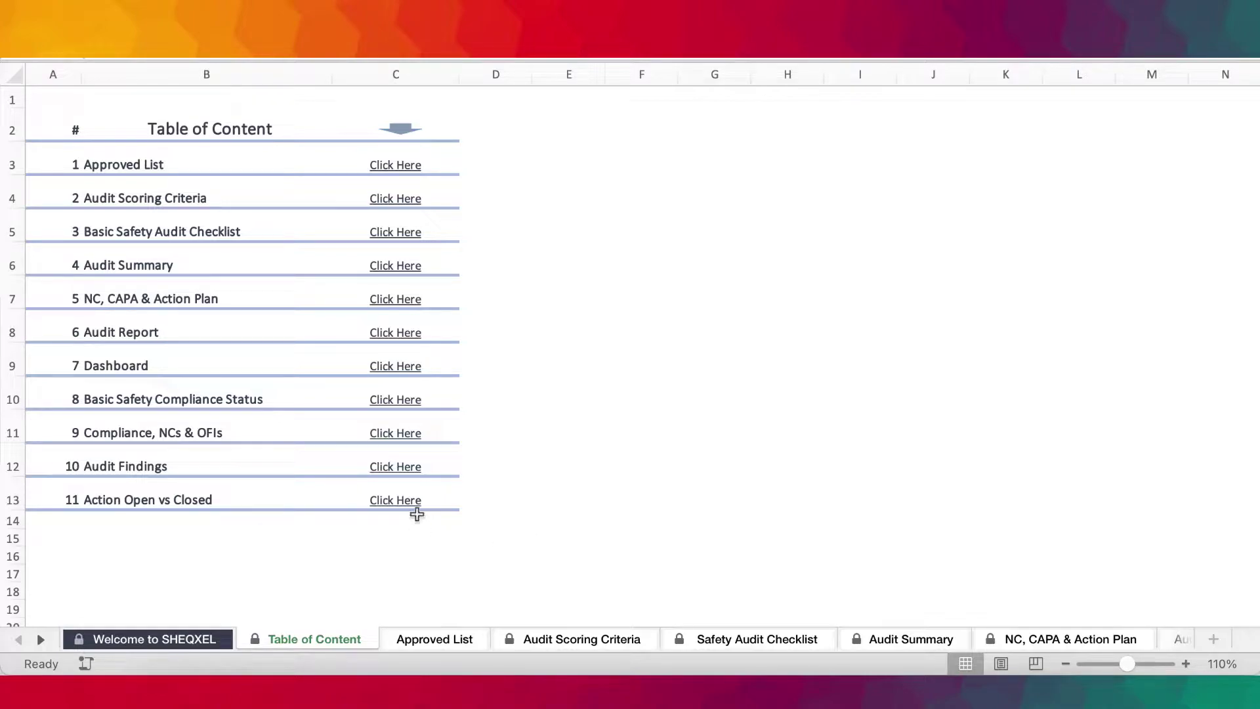
click(450, 643)
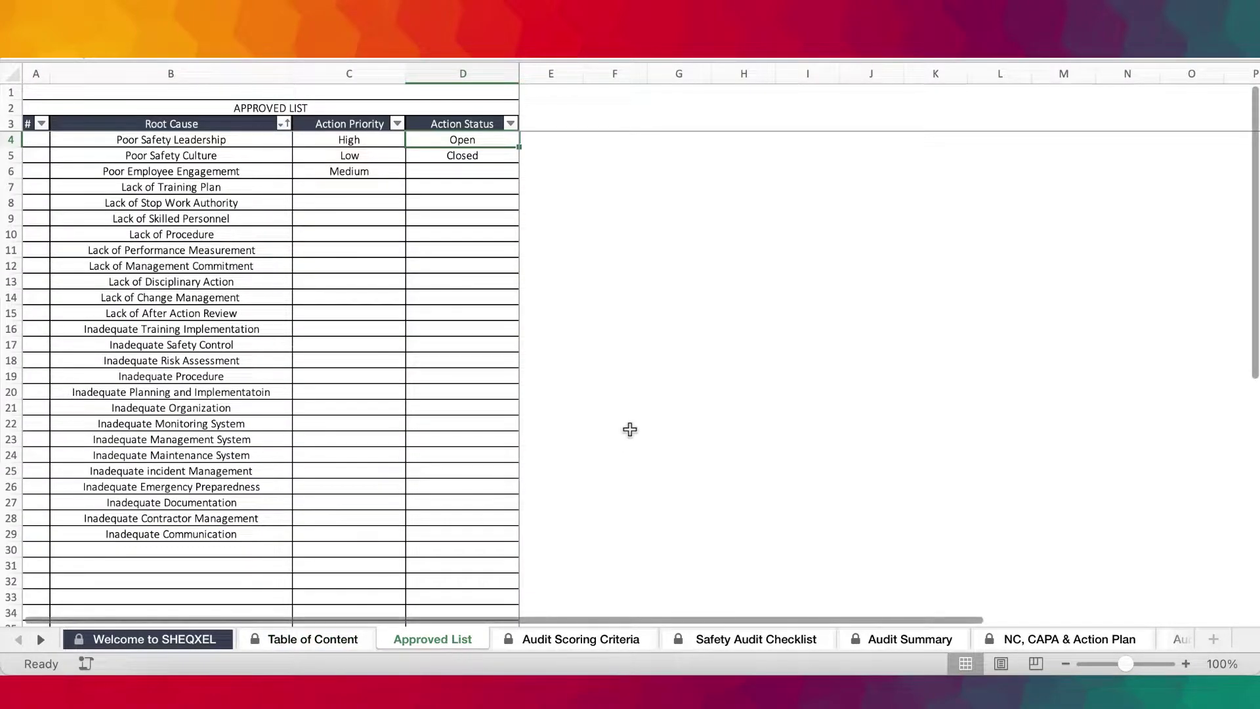
drag(170, 139, 194, 547)
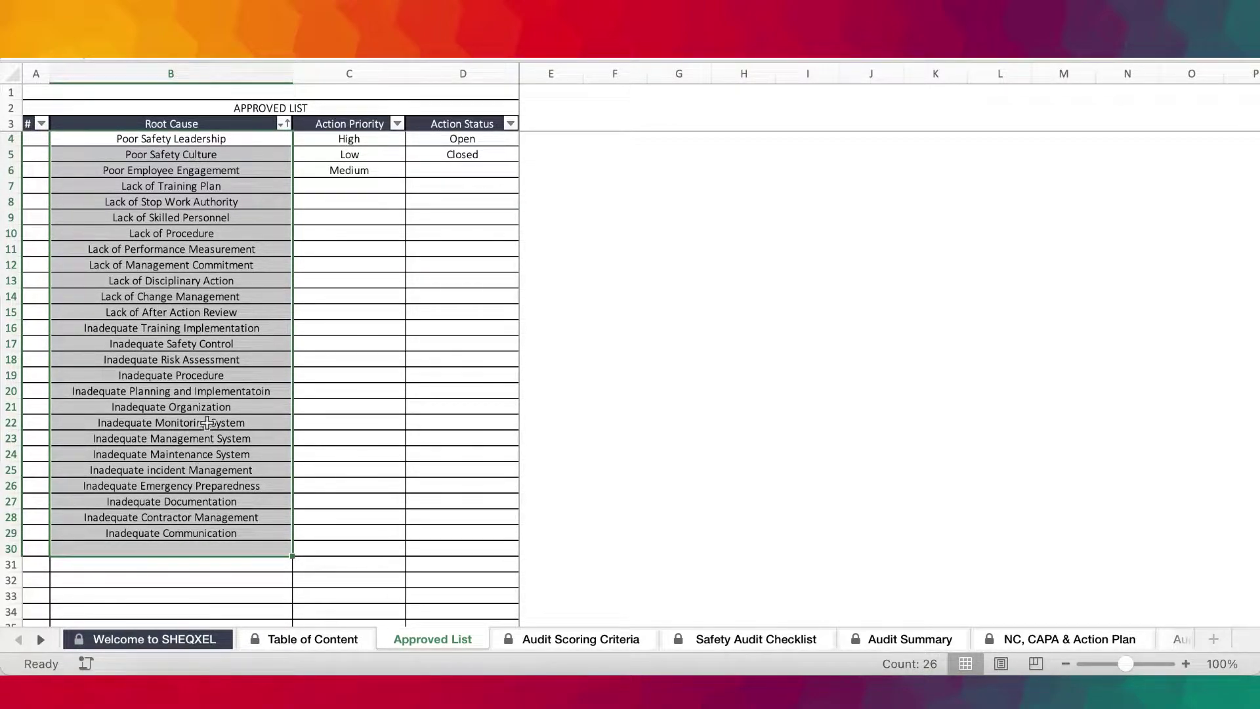
drag(346, 141, 345, 227)
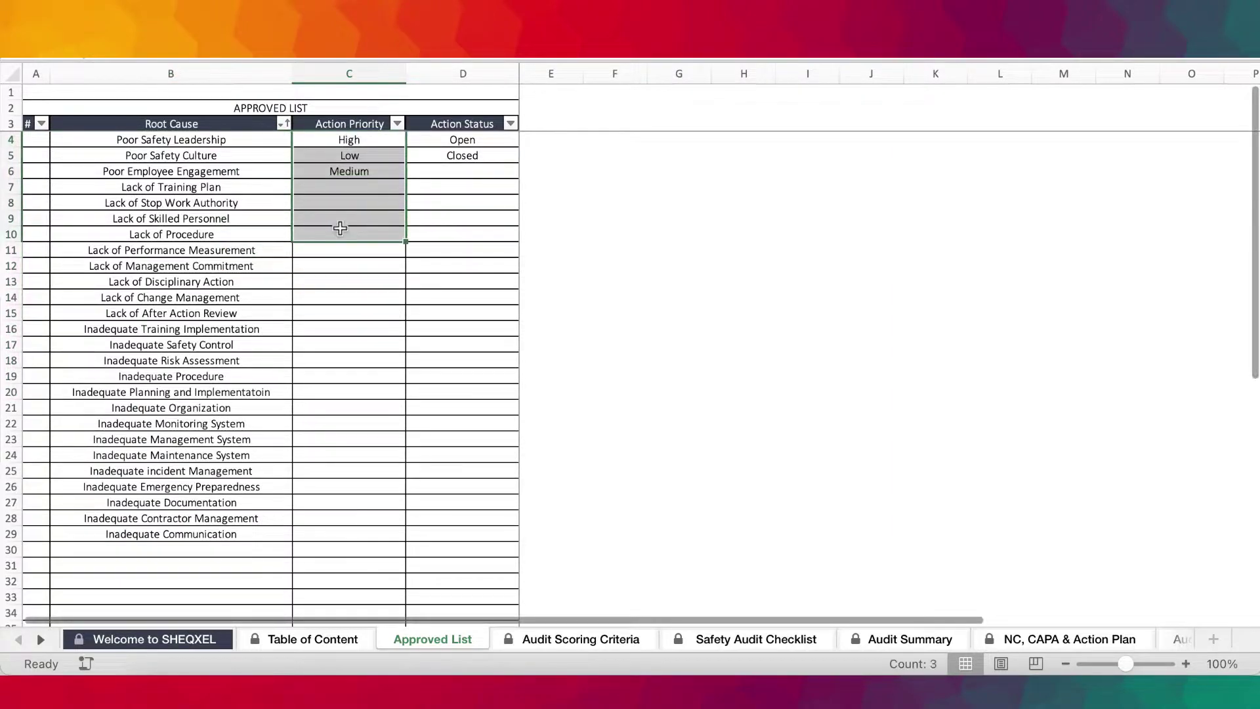
drag(433, 161, 470, 216)
drag(140, 169, 155, 529)
scroll(158, 531, up, 2)
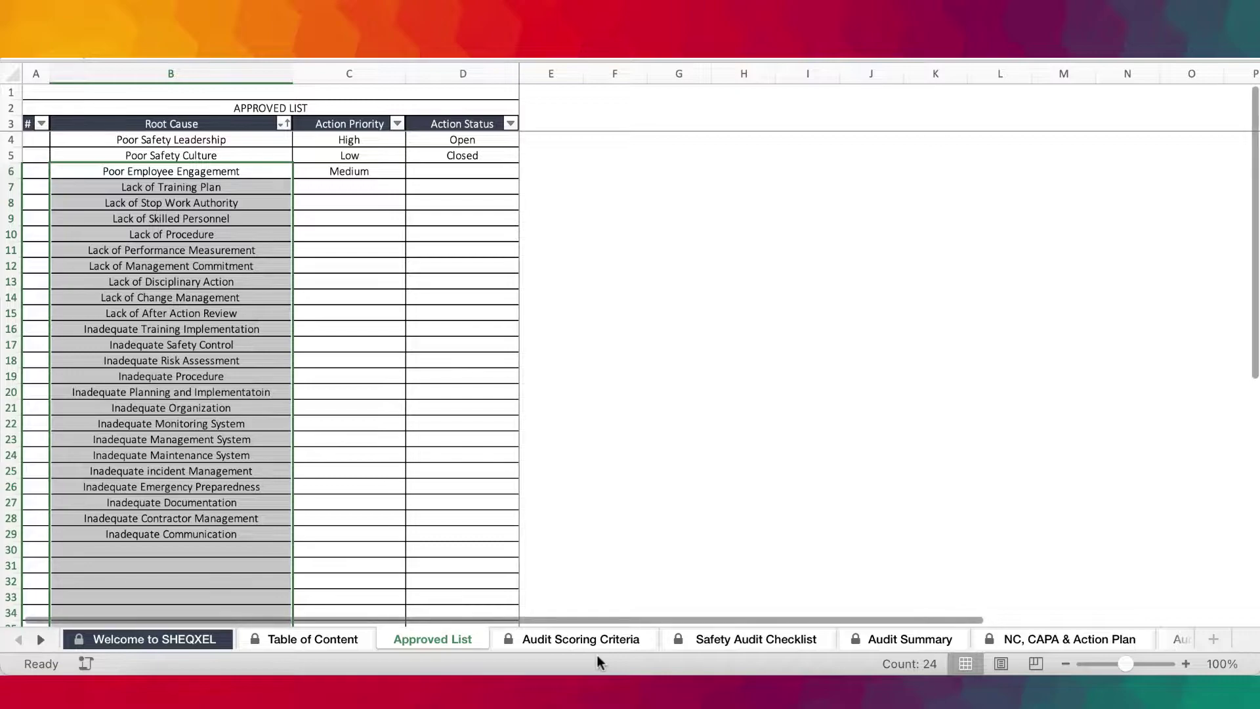
Open the Audit Scoring Criteria sheet and examine the finding categories with their Definition/Impact and Action/Mitigation entries.
click(553, 635)
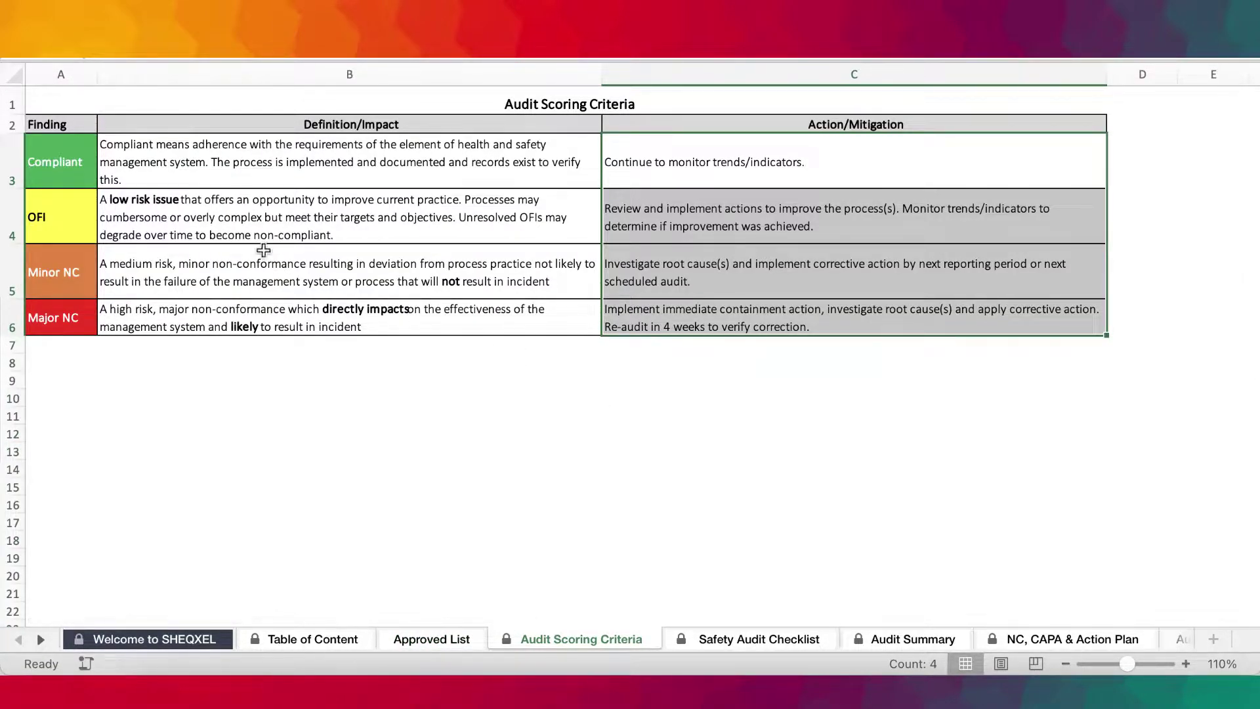
drag(66, 159, 67, 337)
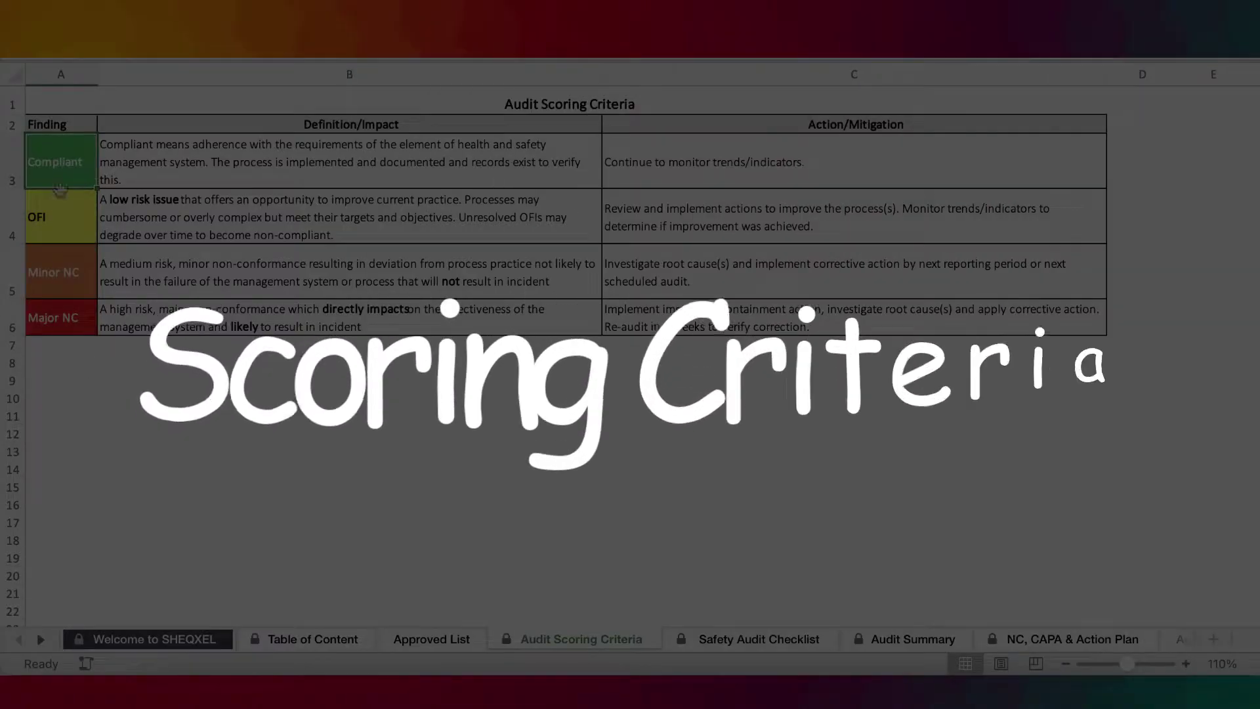
click(56, 221)
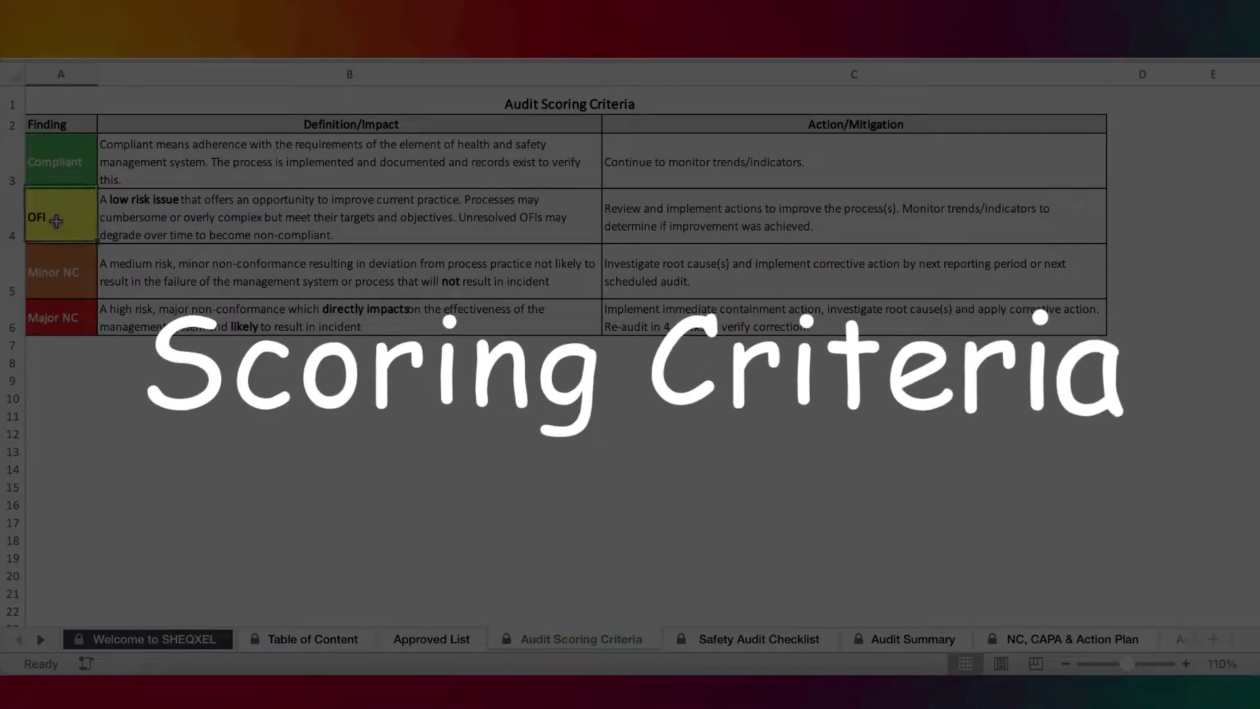
click(63, 273)
click(72, 310)
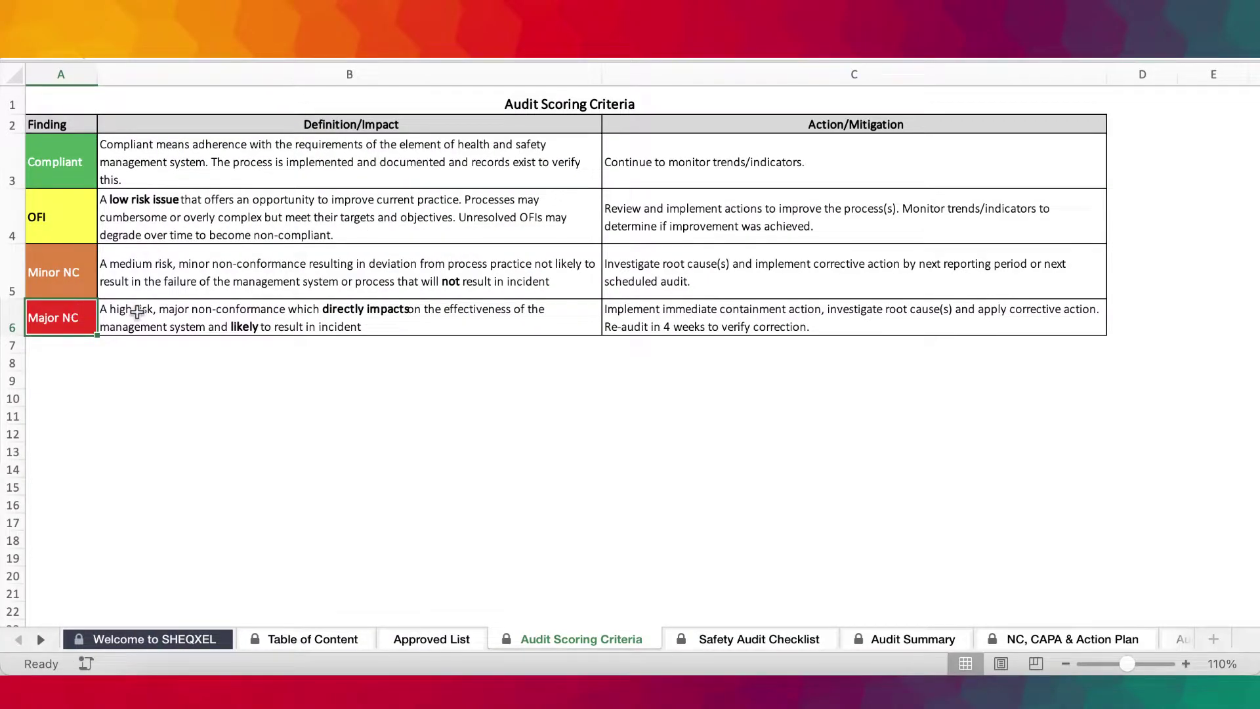
click(63, 282)
scroll(68, 318, down, 1)
click(67, 318)
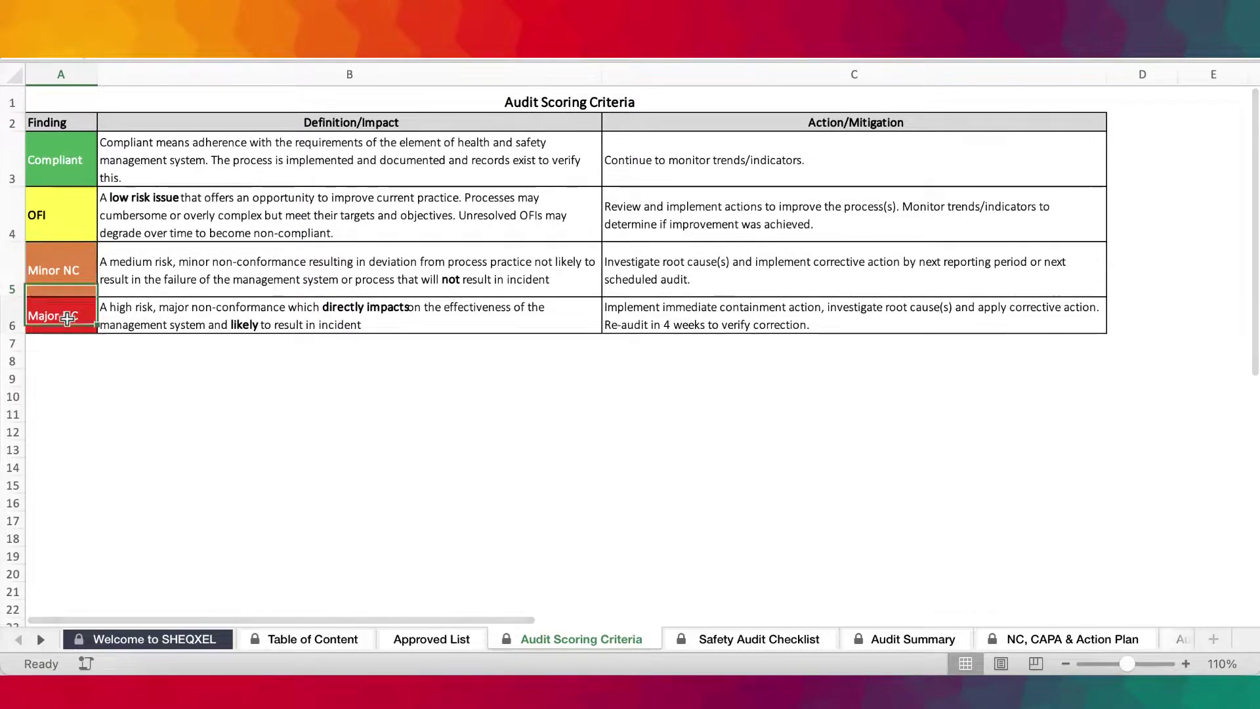
drag(347, 153, 351, 312)
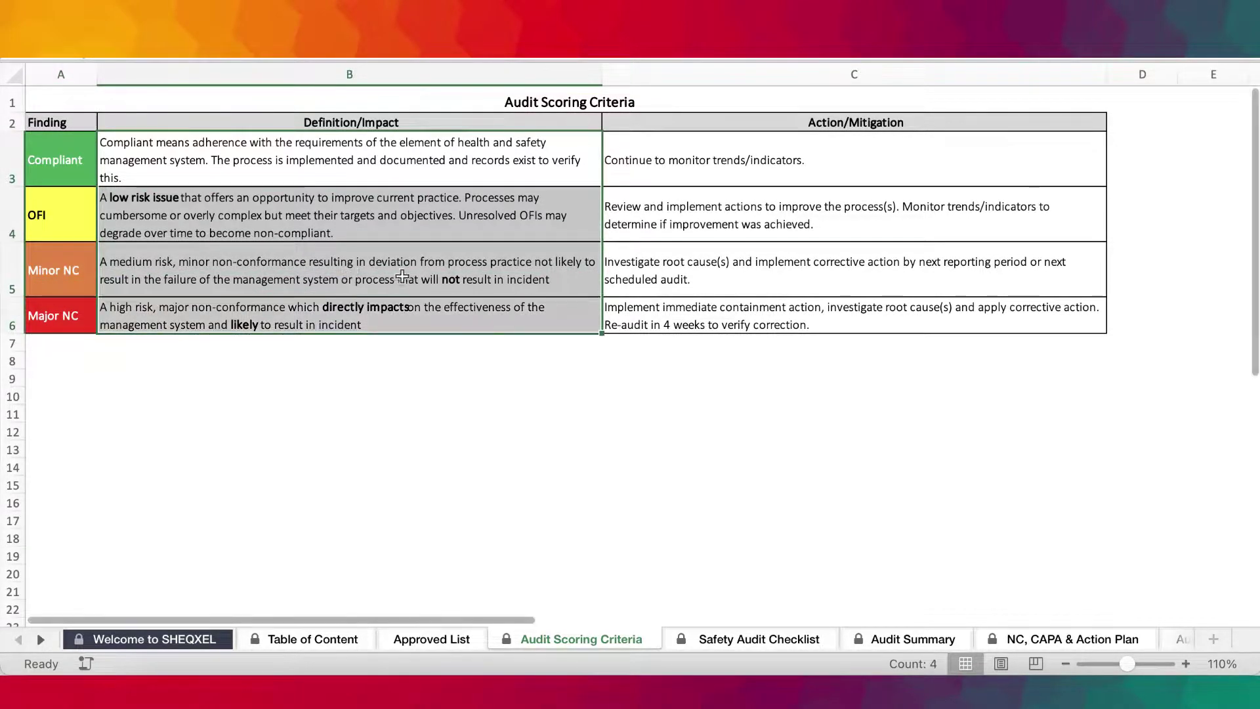
drag(714, 147, 716, 316)
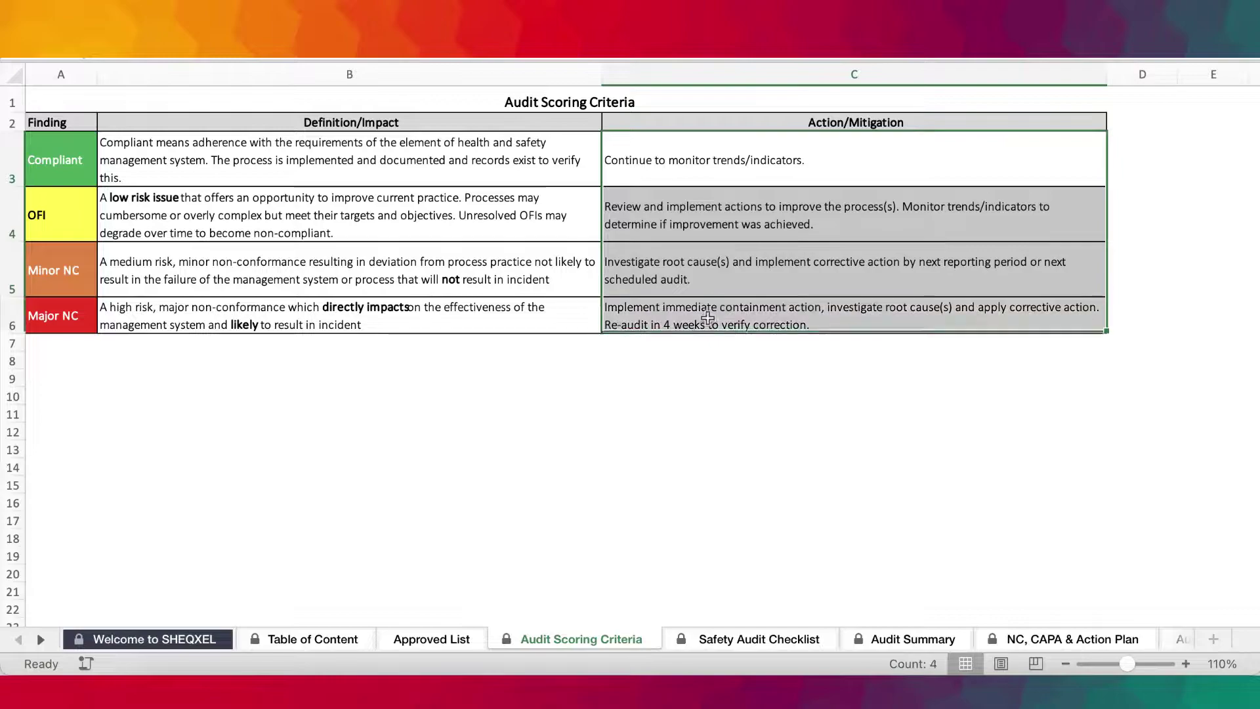
Open the Safety Audit Checklist sheet and review the Management Leadership audit questions 1.1 to 1.6.
click(727, 638)
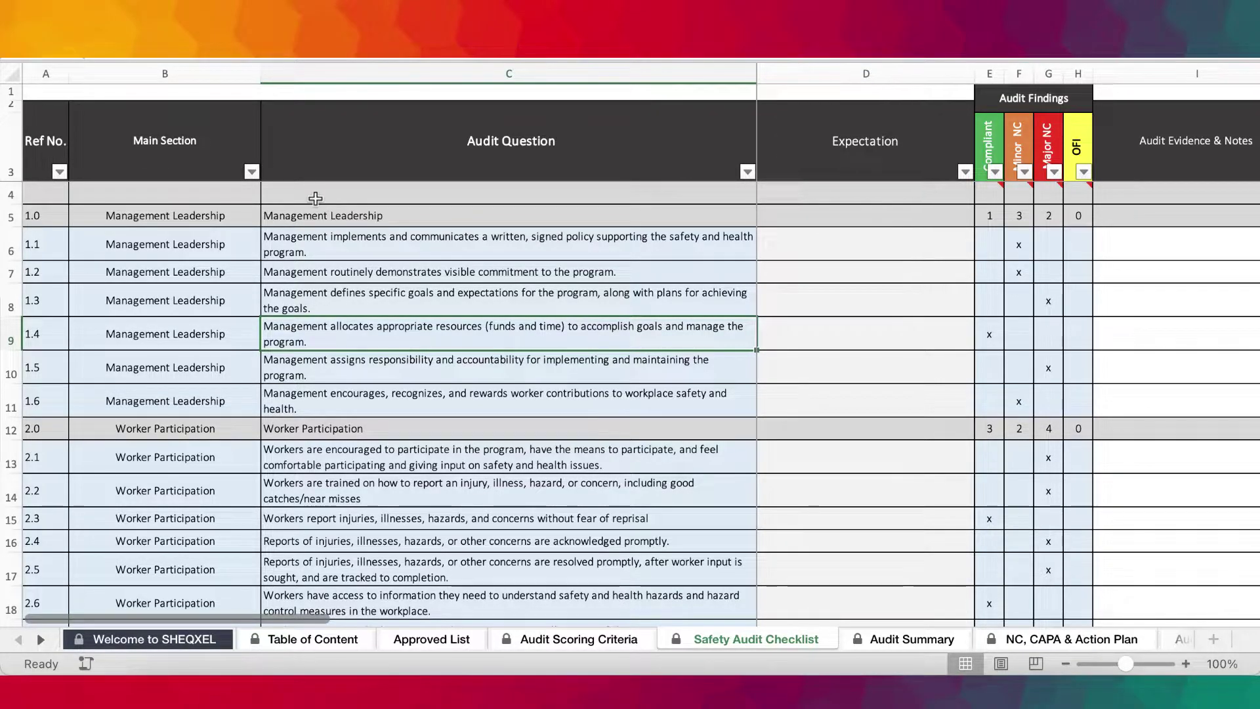
click(187, 217)
click(338, 218)
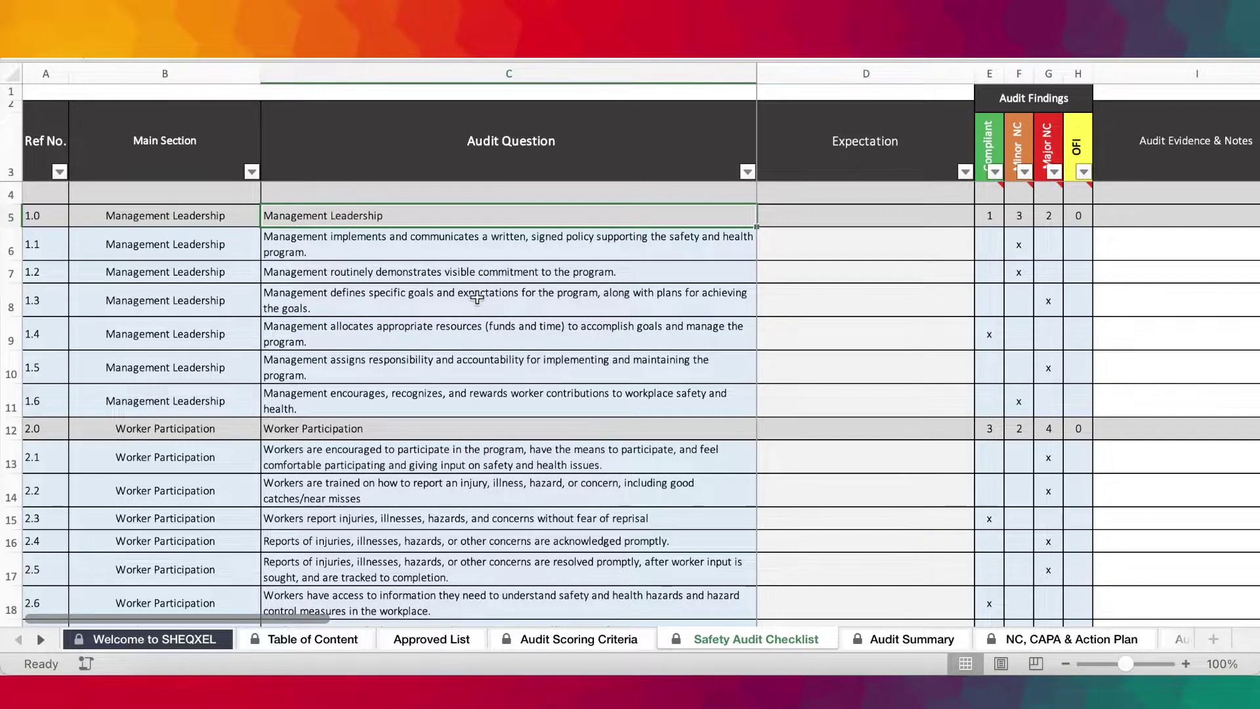
scroll(478, 297, down, 1)
scroll(477, 297, up, 1)
drag(329, 242, 374, 404)
Examine the remaining checklist sections from Worker Participation through Contractor Management.
scroll(466, 286, down, 2)
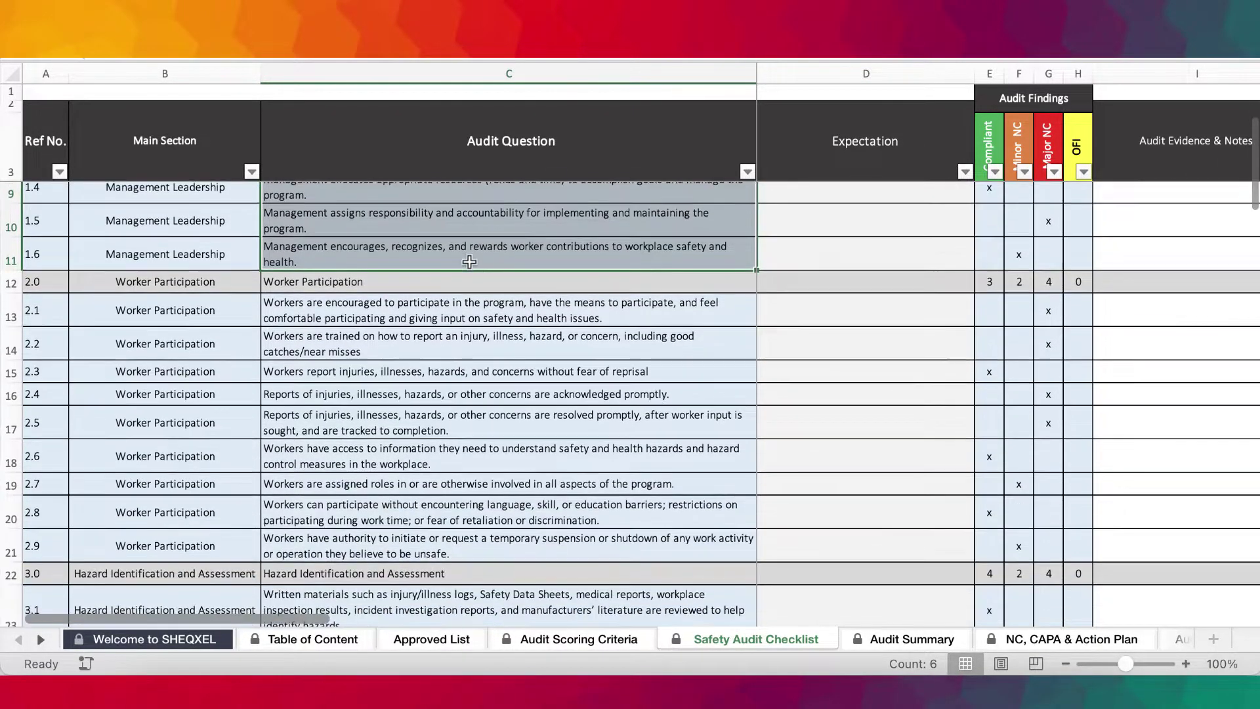
scroll(489, 291, down, 3)
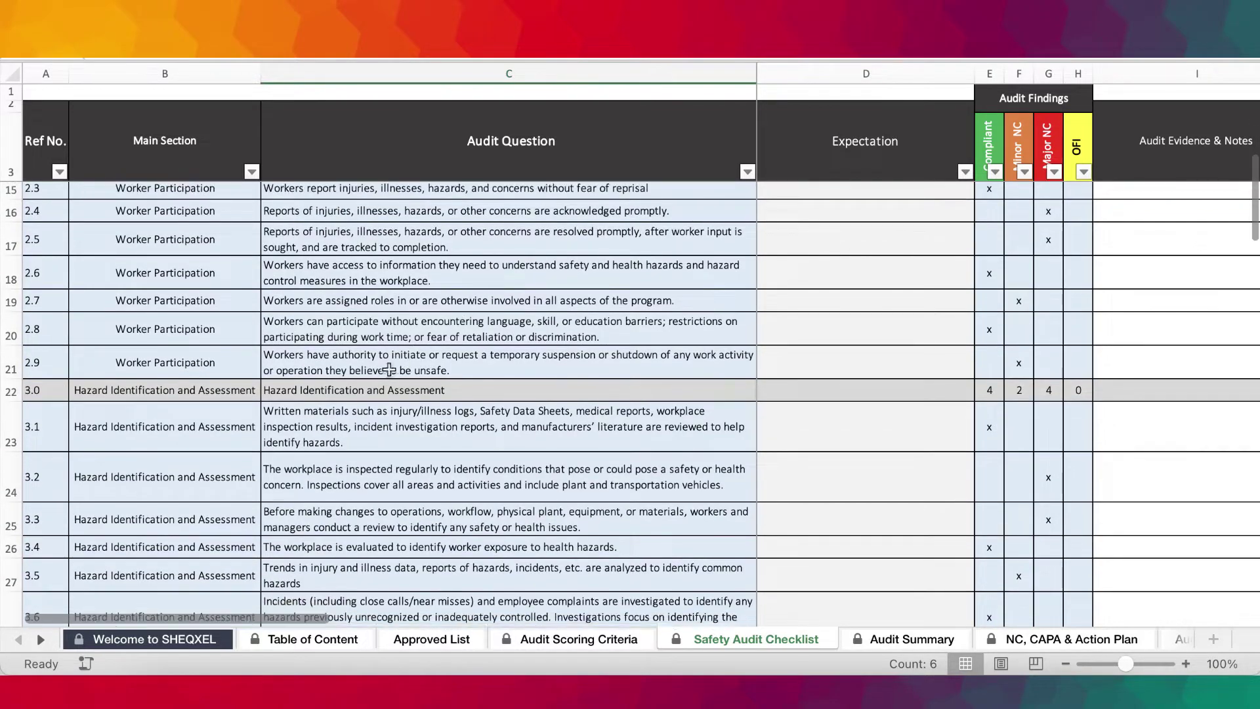
click(387, 398)
scroll(472, 410, down, 1)
scroll(473, 411, down, 2)
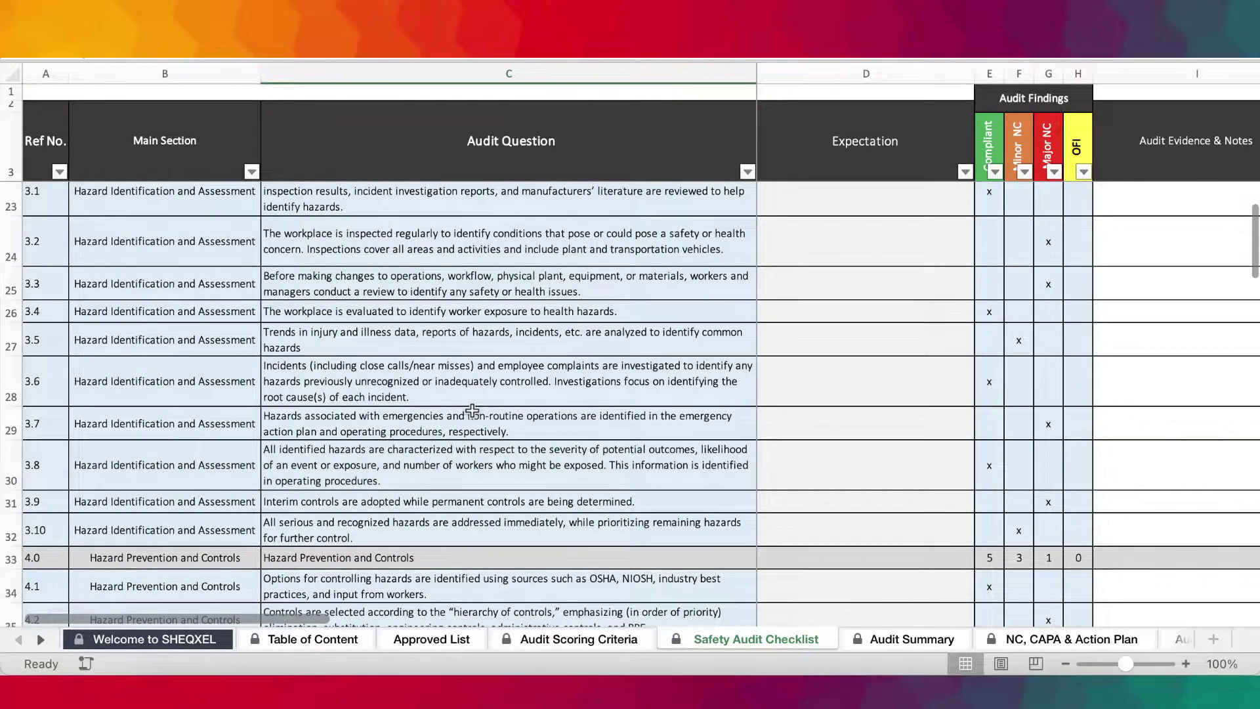
scroll(472, 410, down, 2)
scroll(453, 402, down, 2)
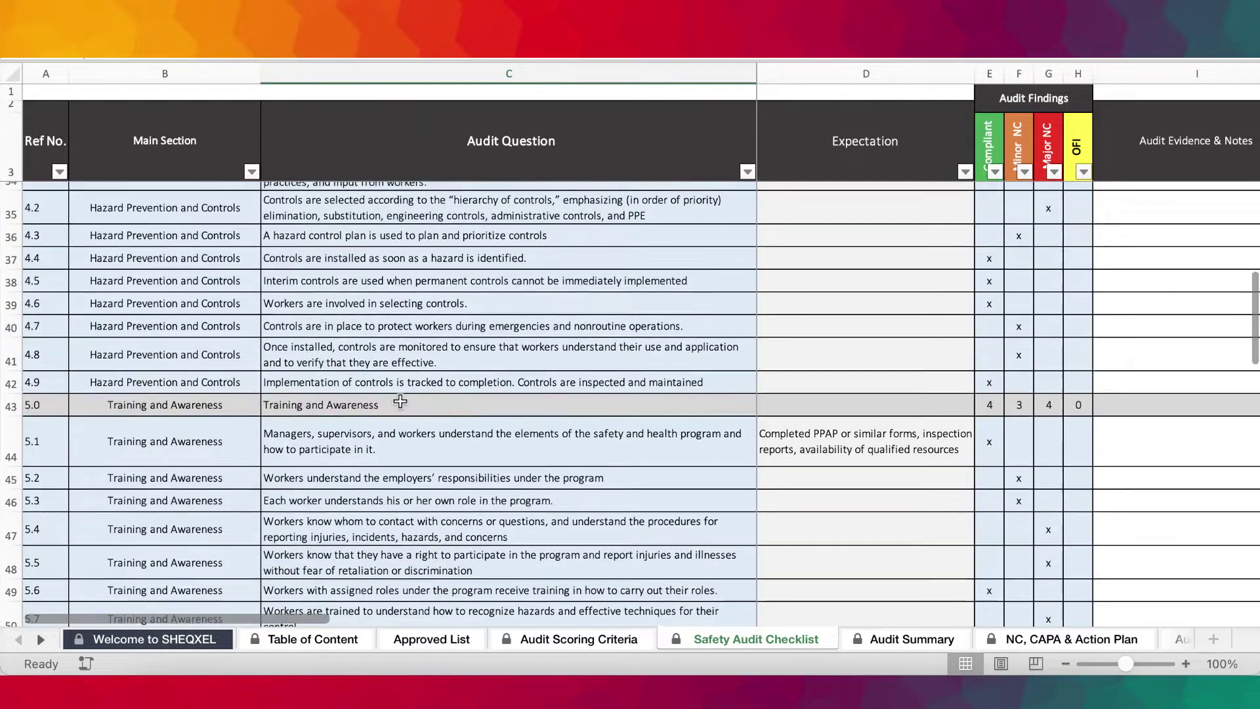
scroll(381, 453, down, 4)
click(352, 477)
scroll(352, 478, down, 3)
click(476, 466)
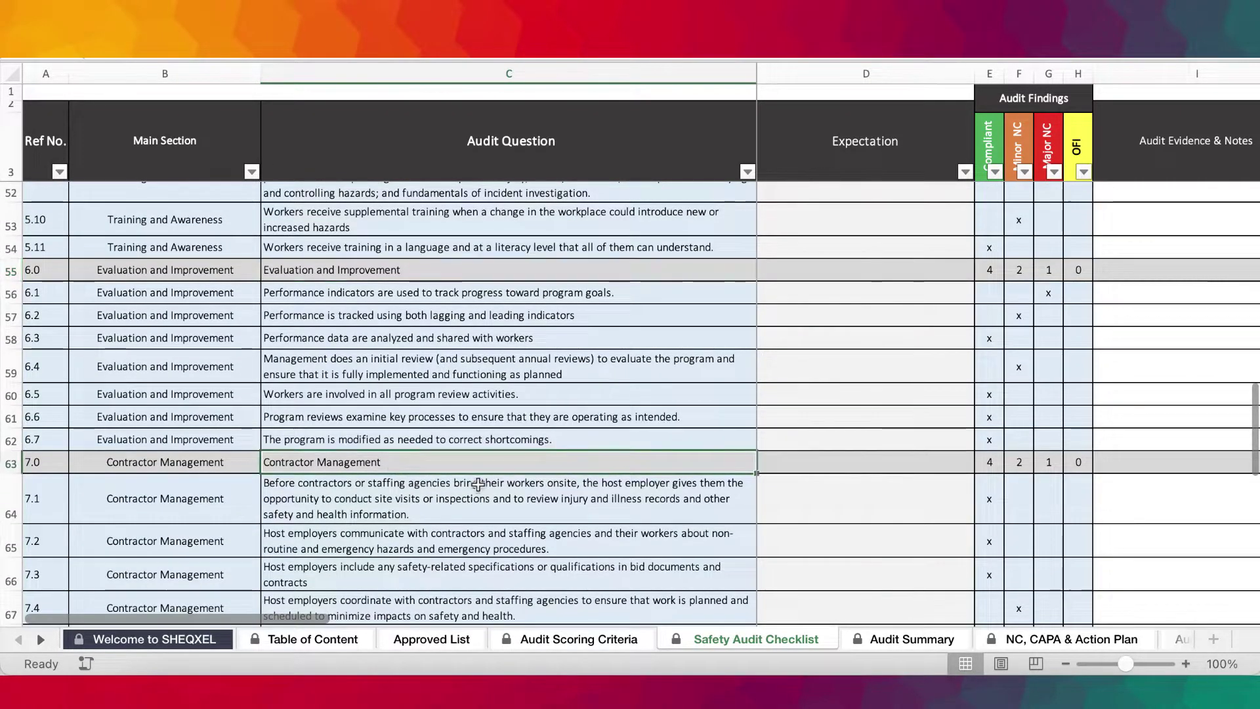
Review the Compliant, Minor NC, Major NC and OFI finding marks for the Management Leadership questions in the checklist.
scroll(478, 485, up, 15)
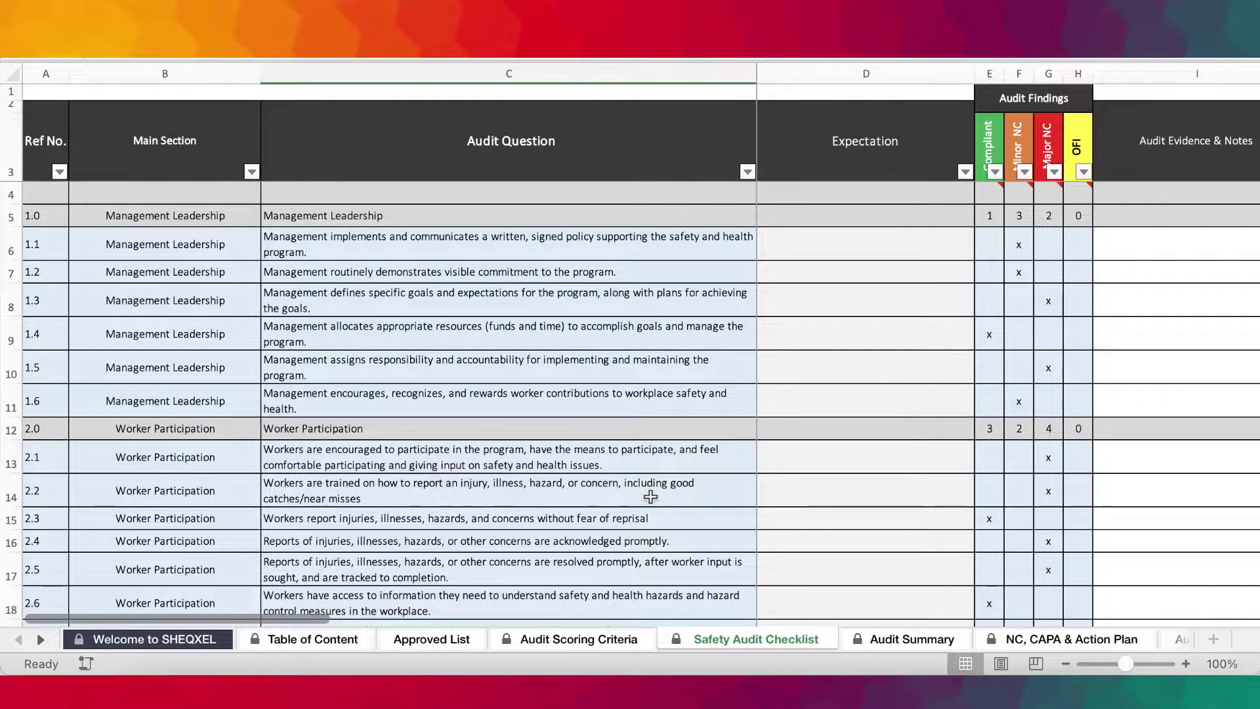
scroll(1002, 422, right, 3)
scroll(1002, 421, left, 1)
drag(914, 242, 962, 406)
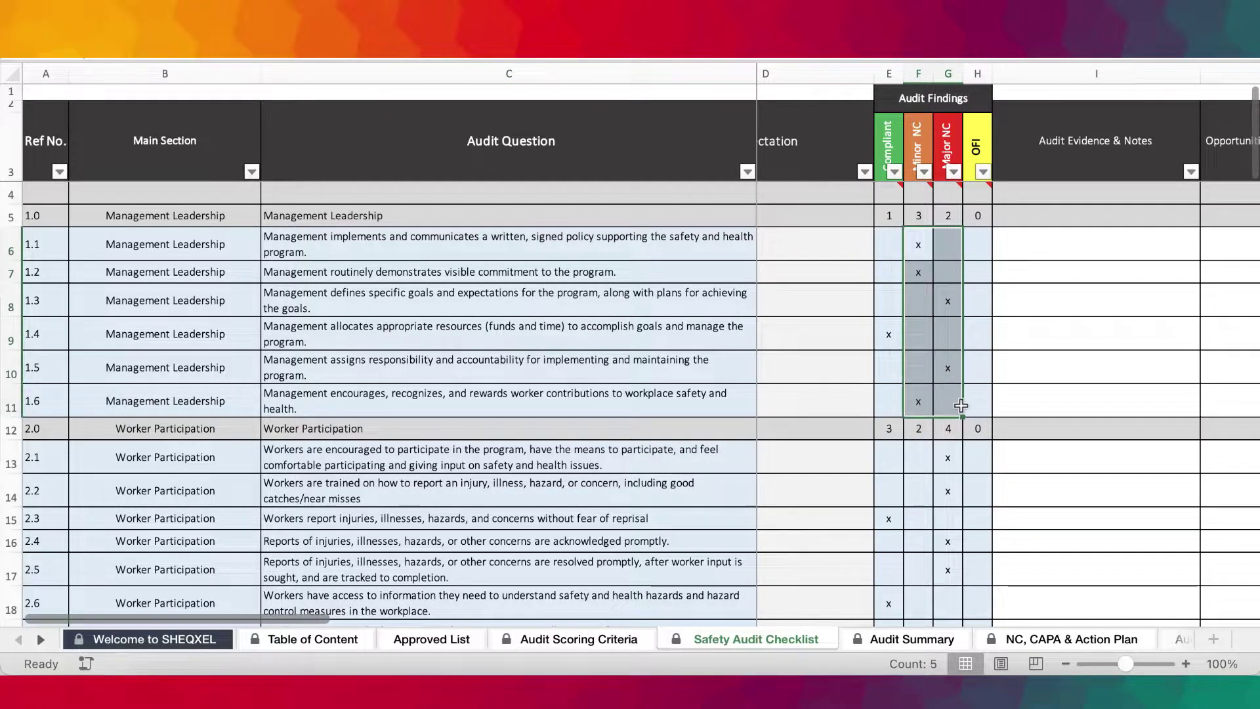
click(889, 366)
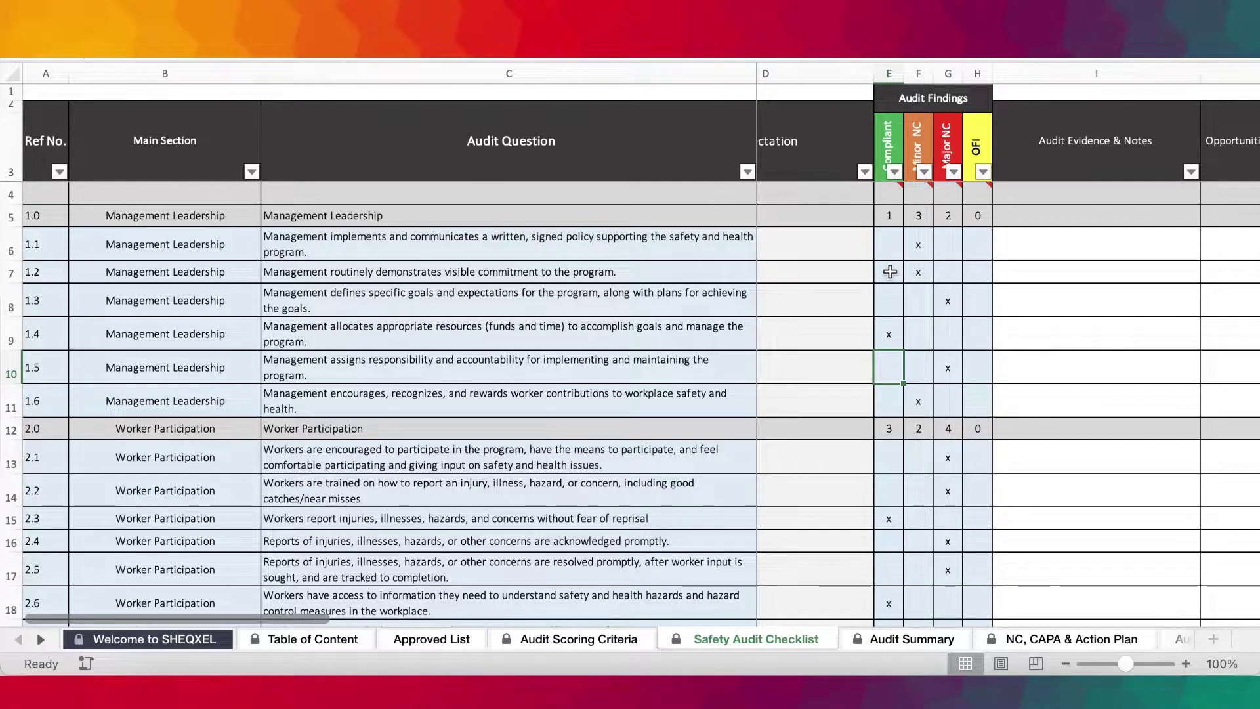
click(926, 273)
click(960, 279)
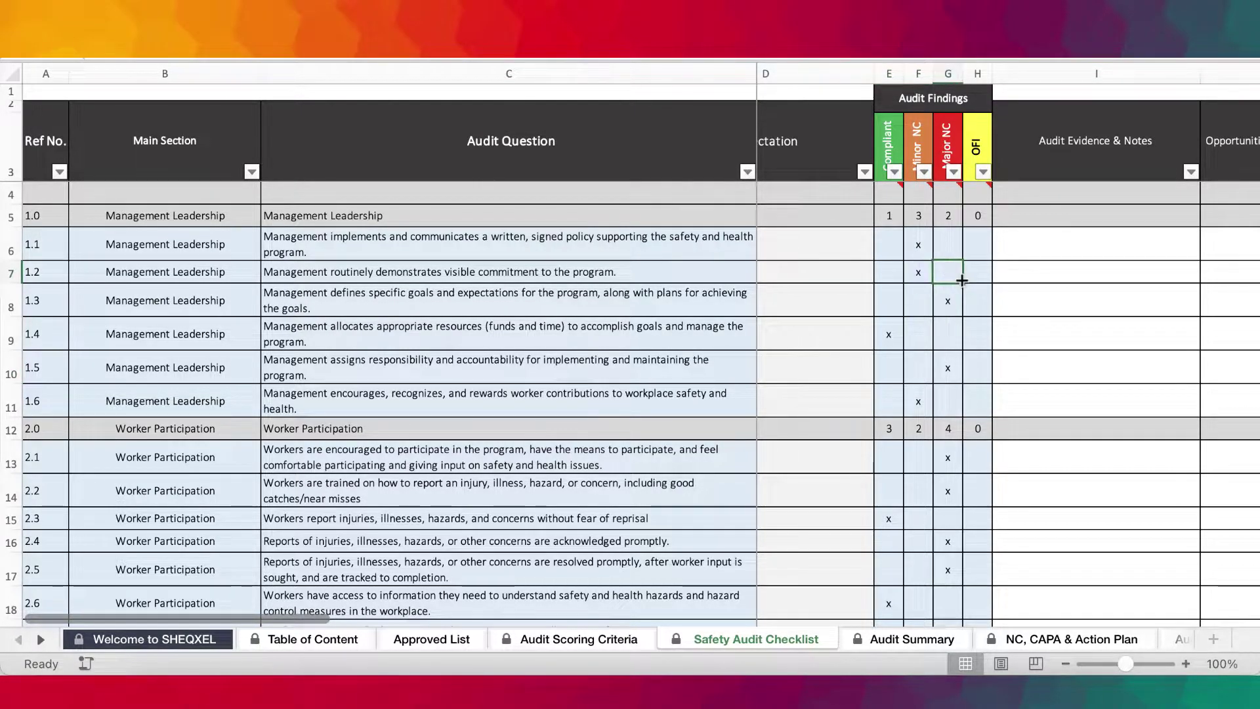
click(973, 279)
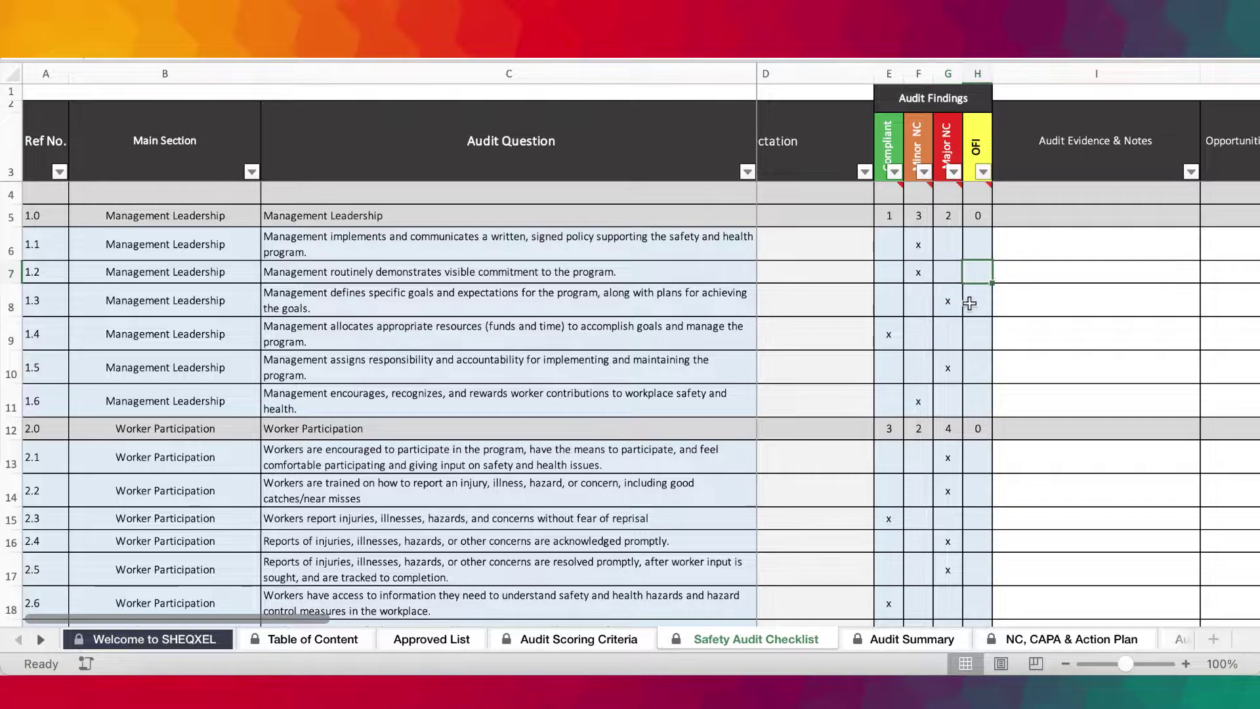
Inspect the checklist's Audit Evidence & Notes, Opportunities For Improvement and Audit Score columns for the Management Leadership questions.
scroll(956, 343, right, 3)
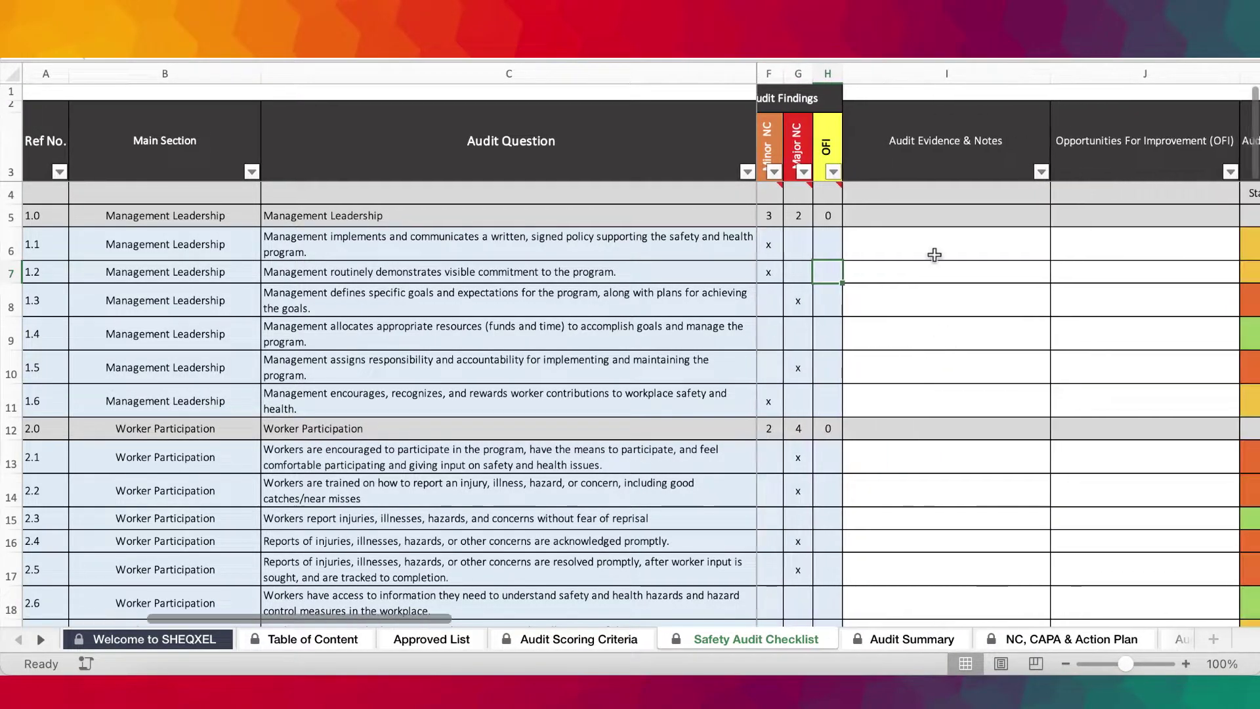
click(934, 255)
scroll(941, 337, right, 2)
scroll(941, 336, right, 2)
scroll(941, 336, right, 3)
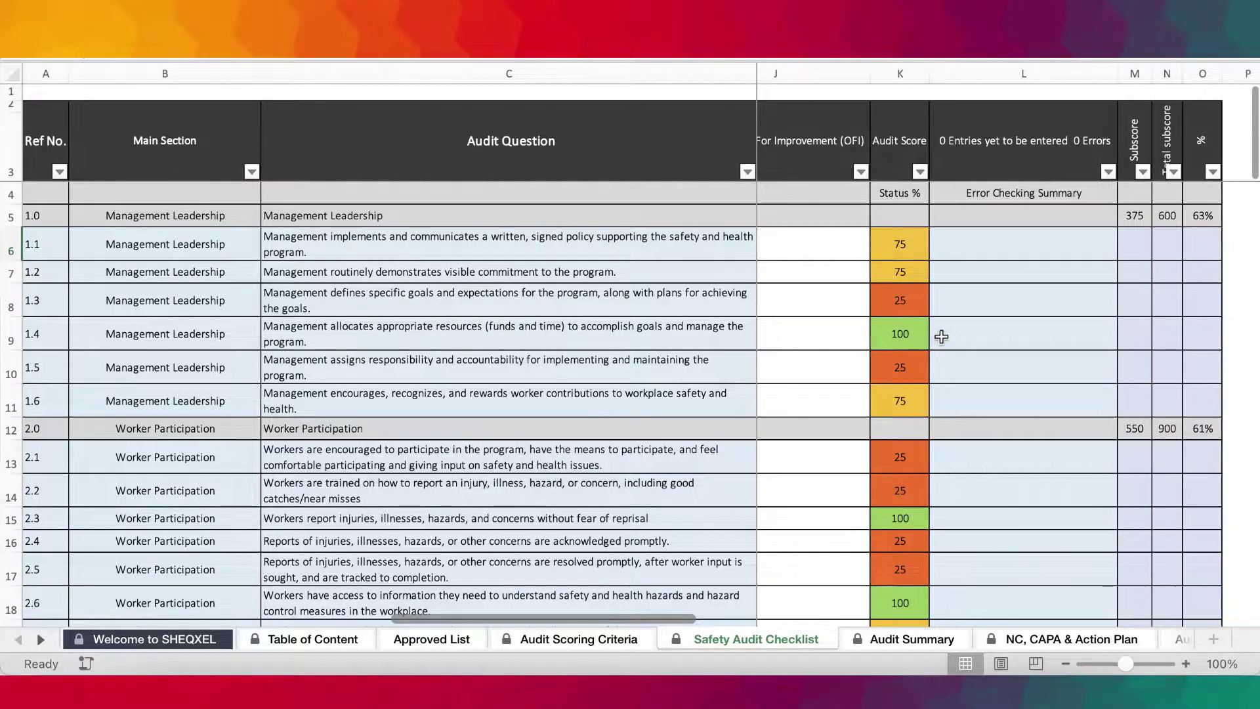
drag(899, 301, 894, 399)
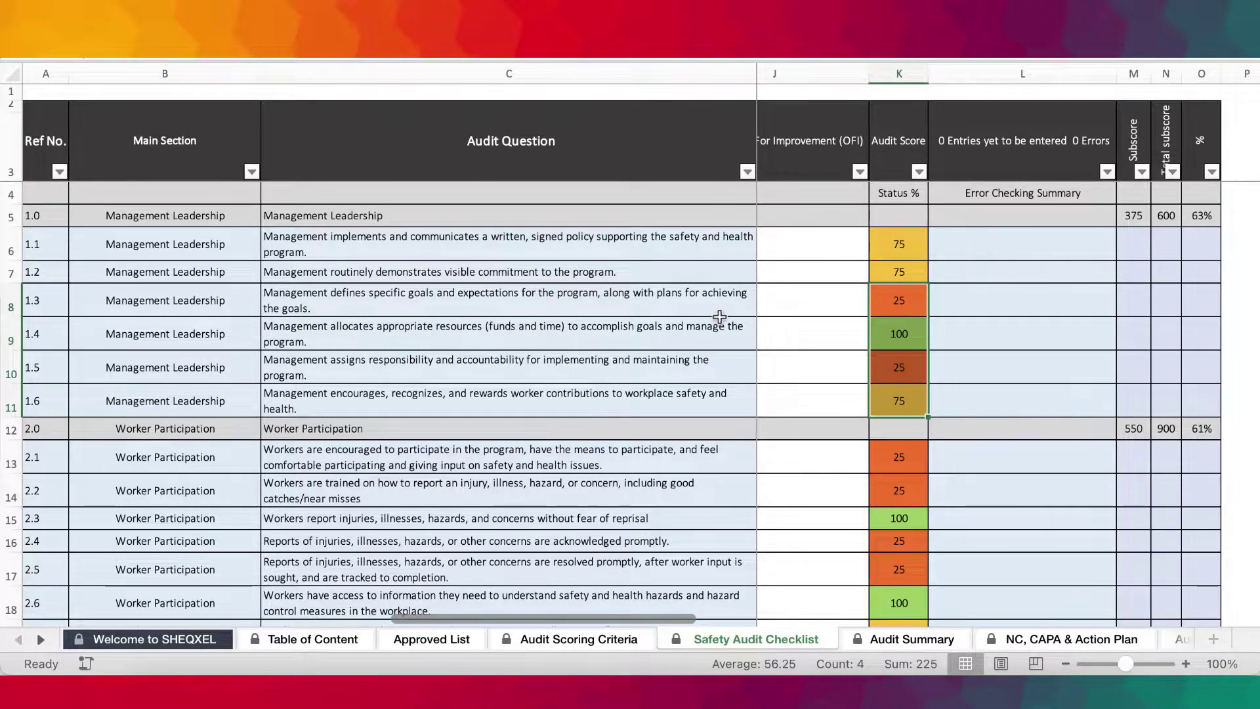
scroll(852, 397, left, 5)
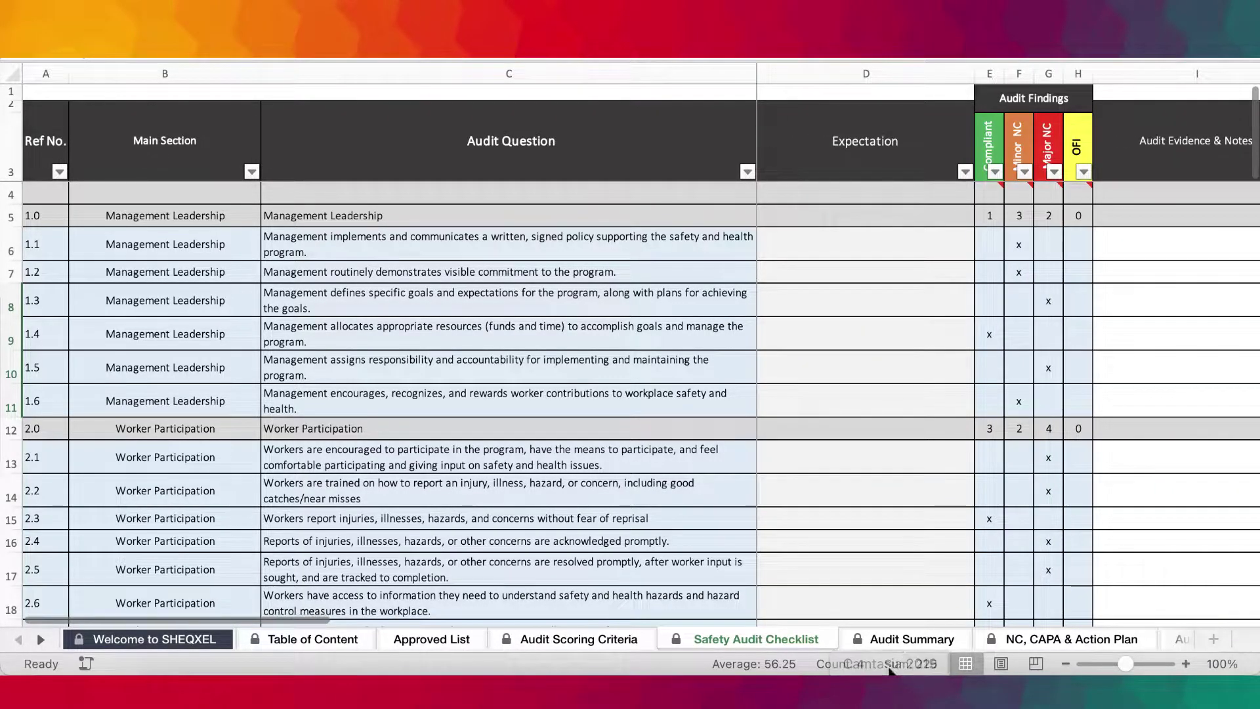
Open the Audit Summary sheet and review each section's Compliant, Minor NC, Major NC, OFI and % Compliance figures.
click(892, 638)
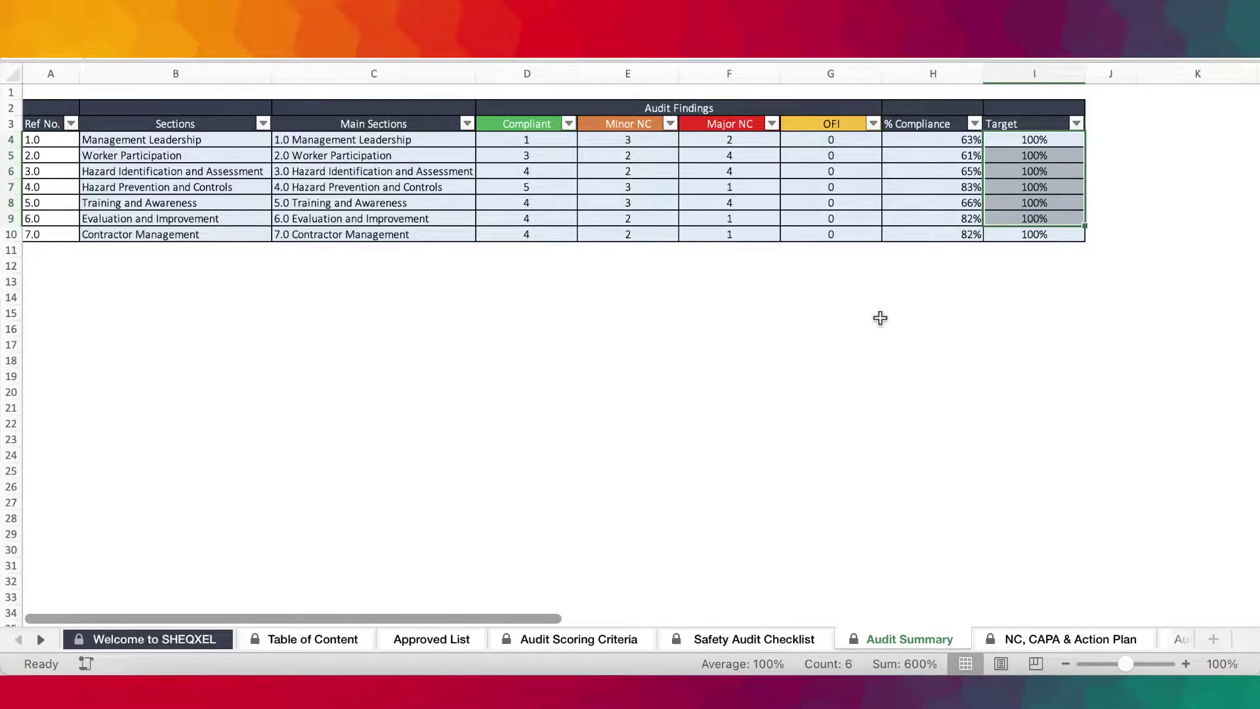
scroll(880, 319, up, 1)
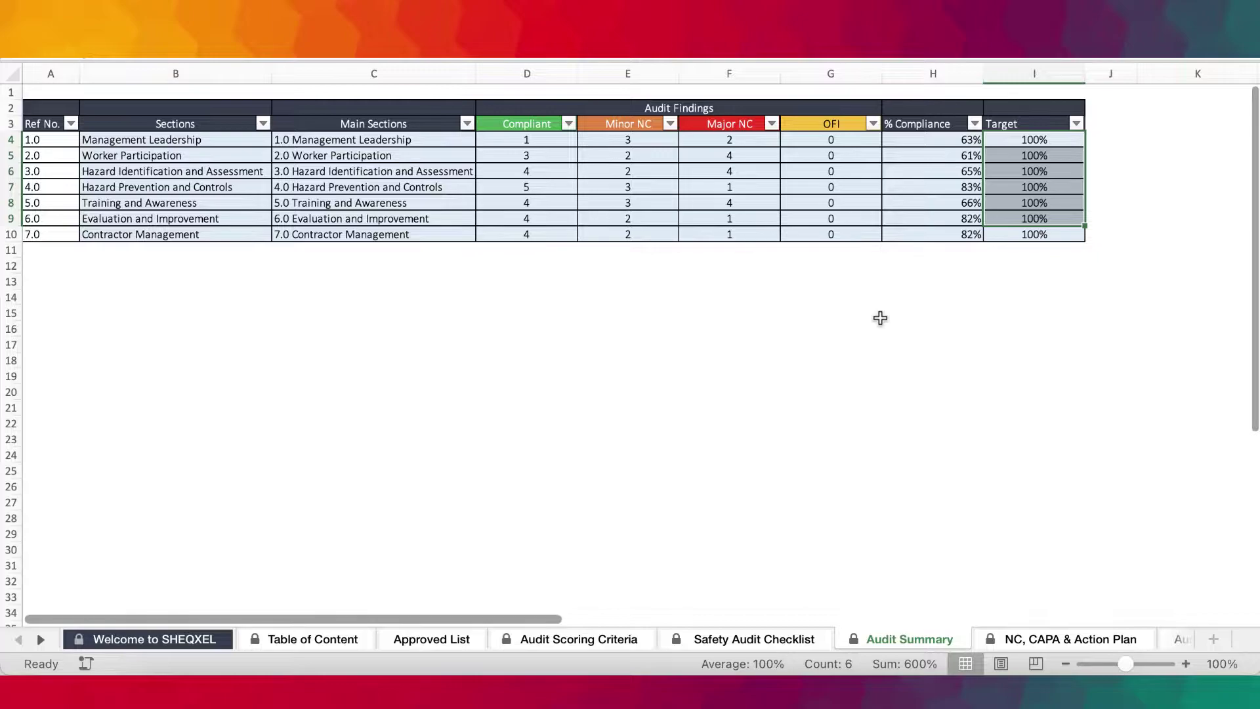
drag(537, 146, 530, 235)
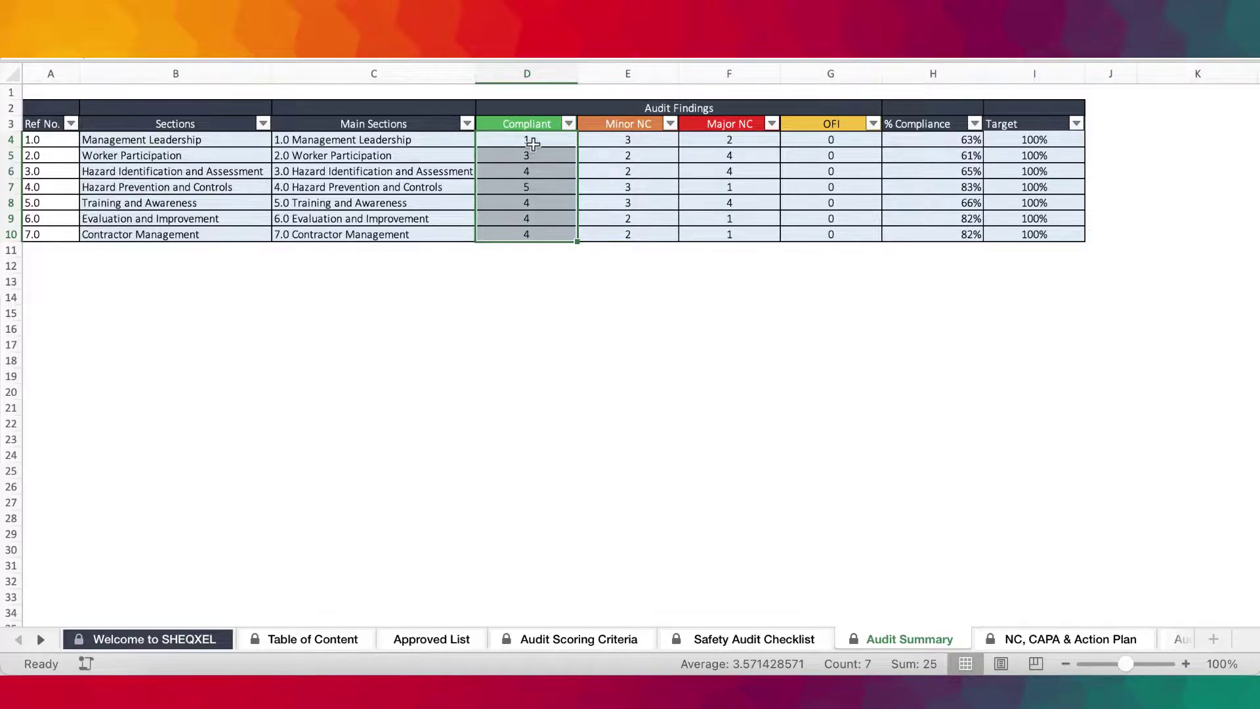
drag(533, 144, 532, 235)
drag(637, 219, 635, 241)
drag(732, 139, 755, 235)
drag(828, 140, 820, 250)
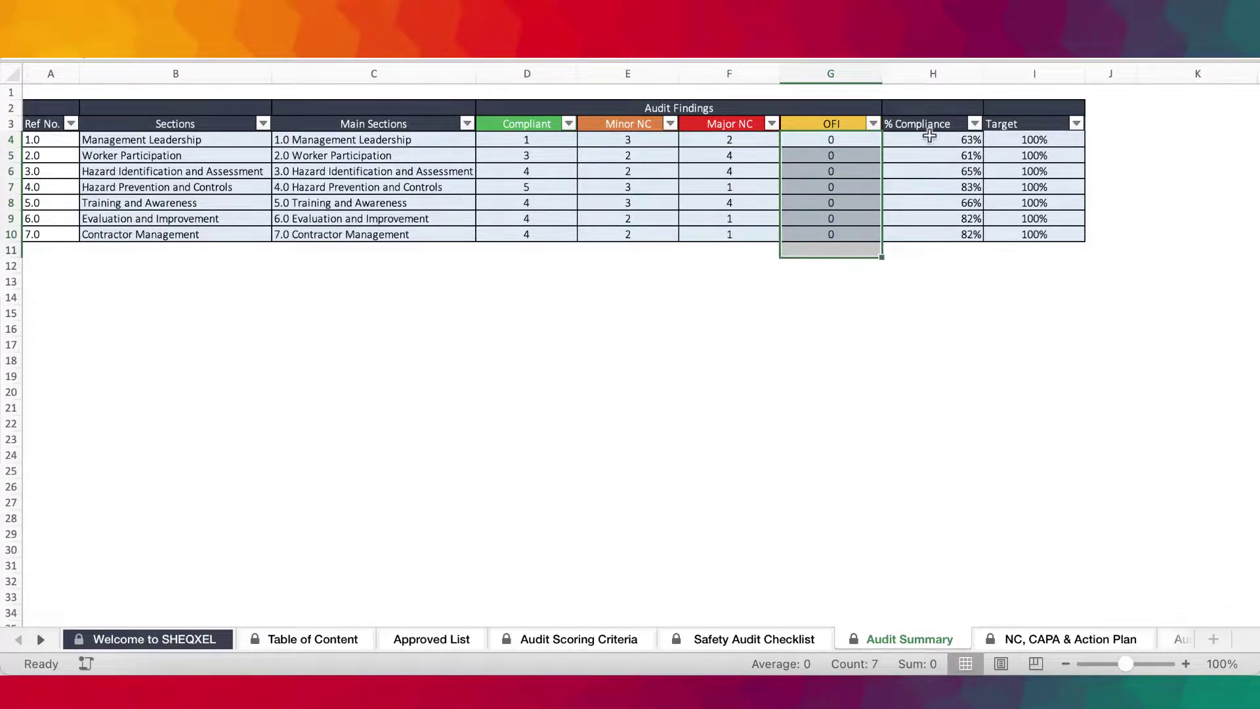
drag(930, 140, 930, 234)
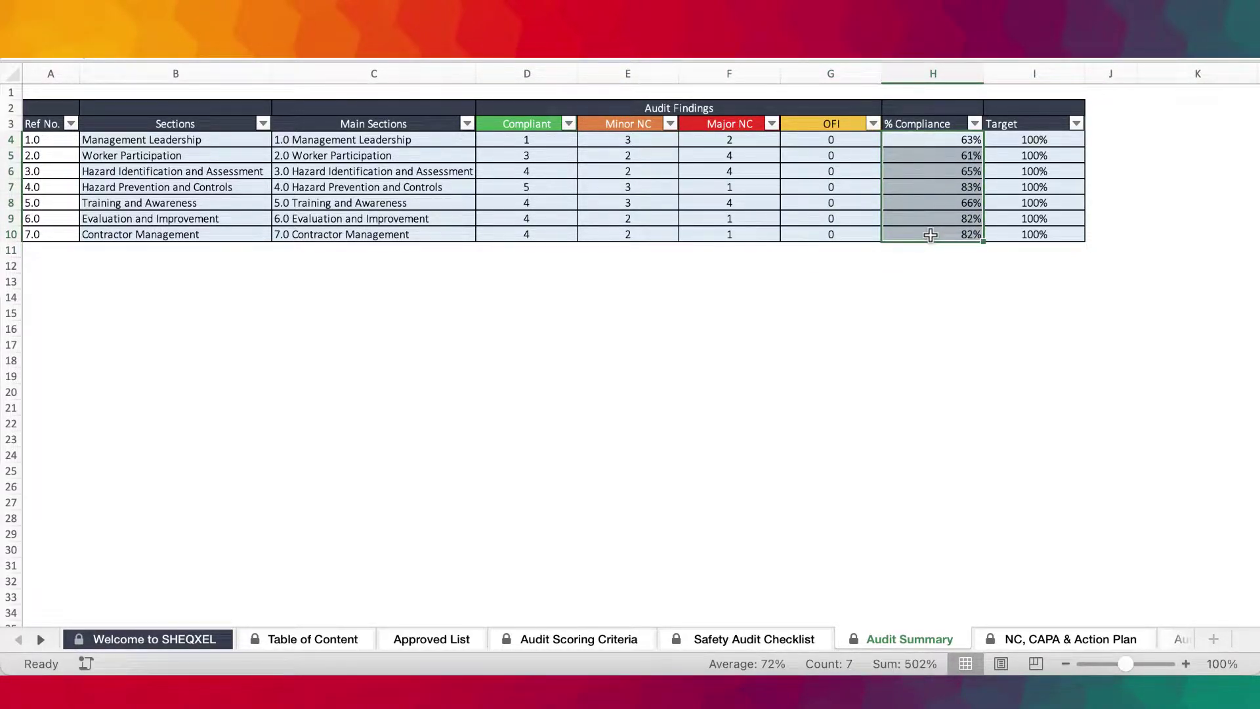
Open the NC, CAPA & Action Plan sheet and look through its audit questions and corrective actions.
click(40, 638)
click(39, 638)
click(39, 638)
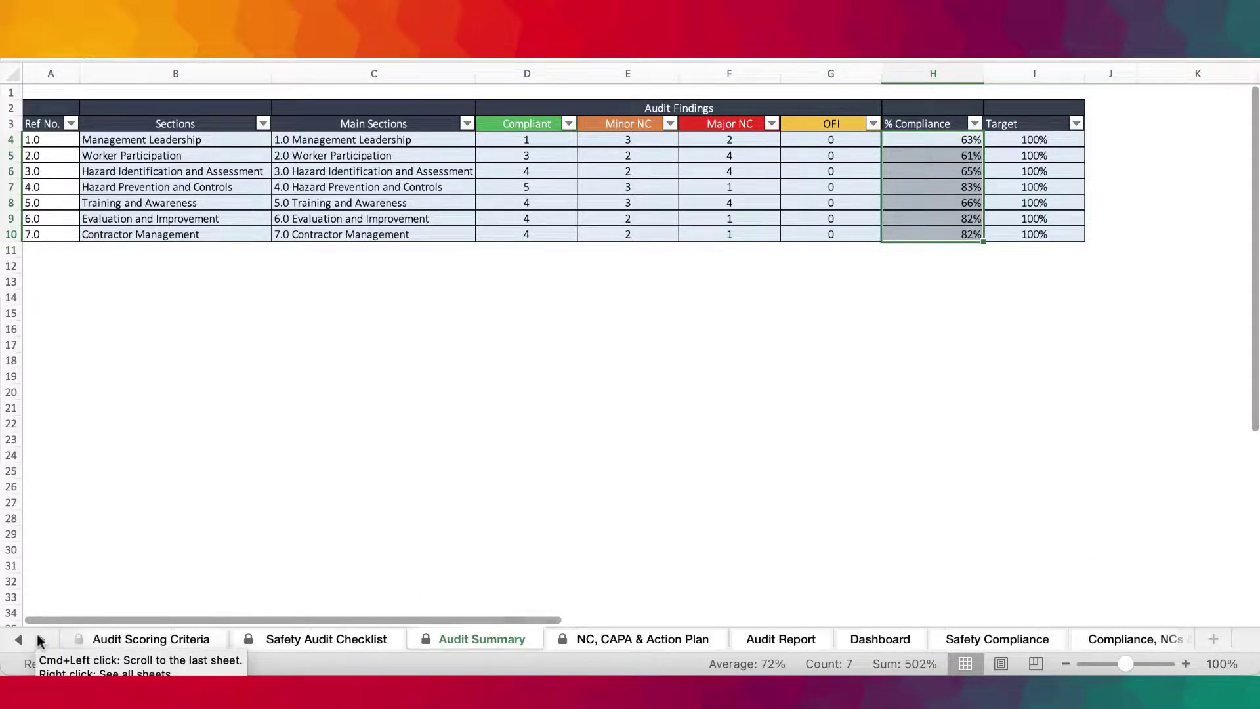
click(608, 639)
scroll(566, 458, down, 5)
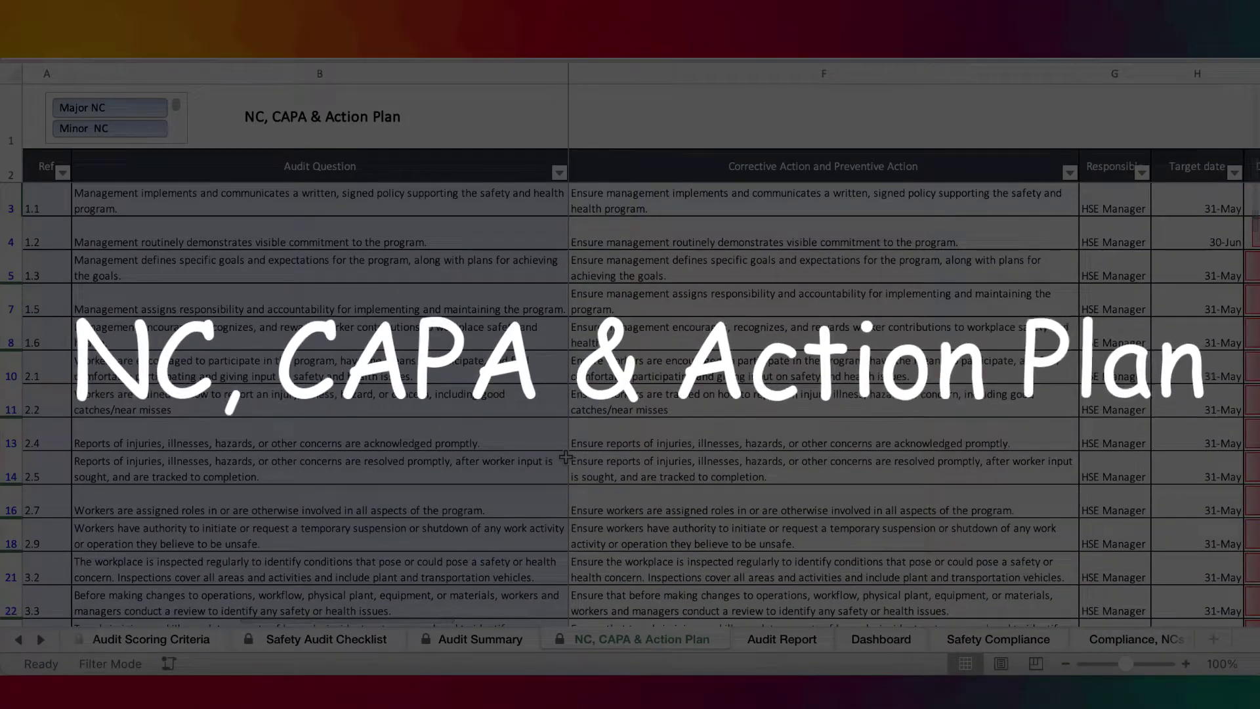
Review the action plan's columns and highlight the Type of Non-compliance entries for questions 1.2 to 2.4.
scroll(565, 457, right, 3)
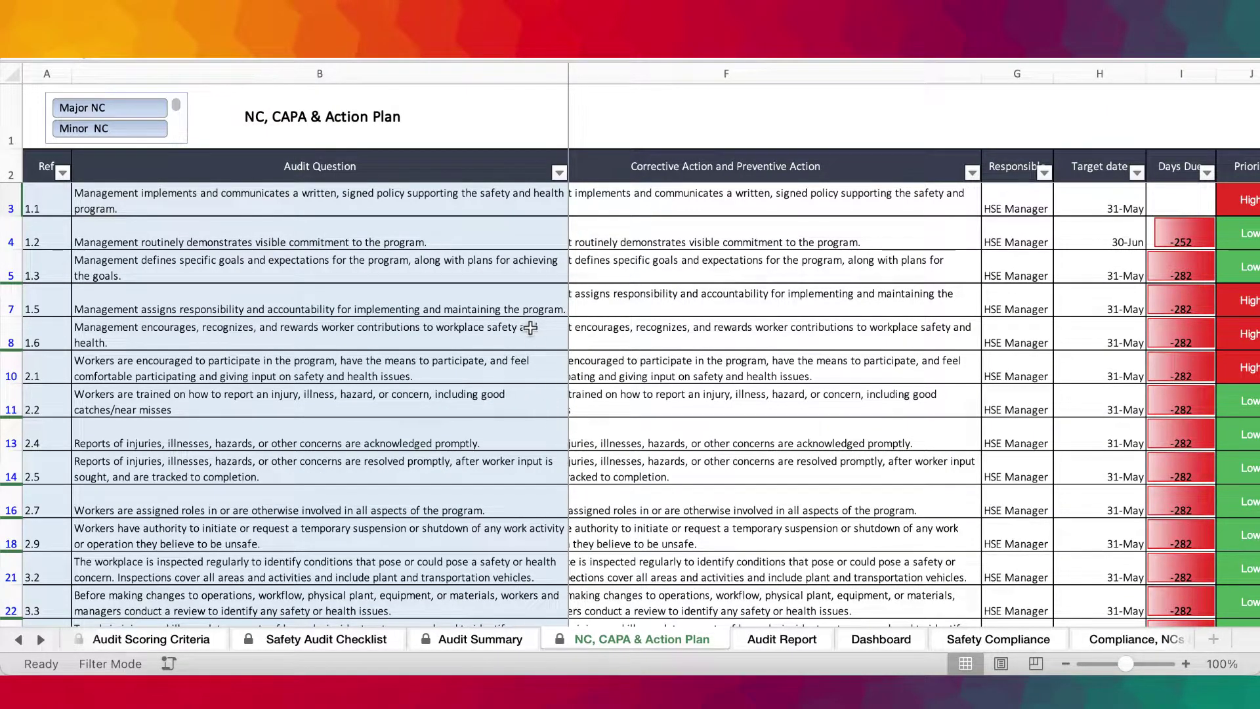
scroll(530, 328, left, 5)
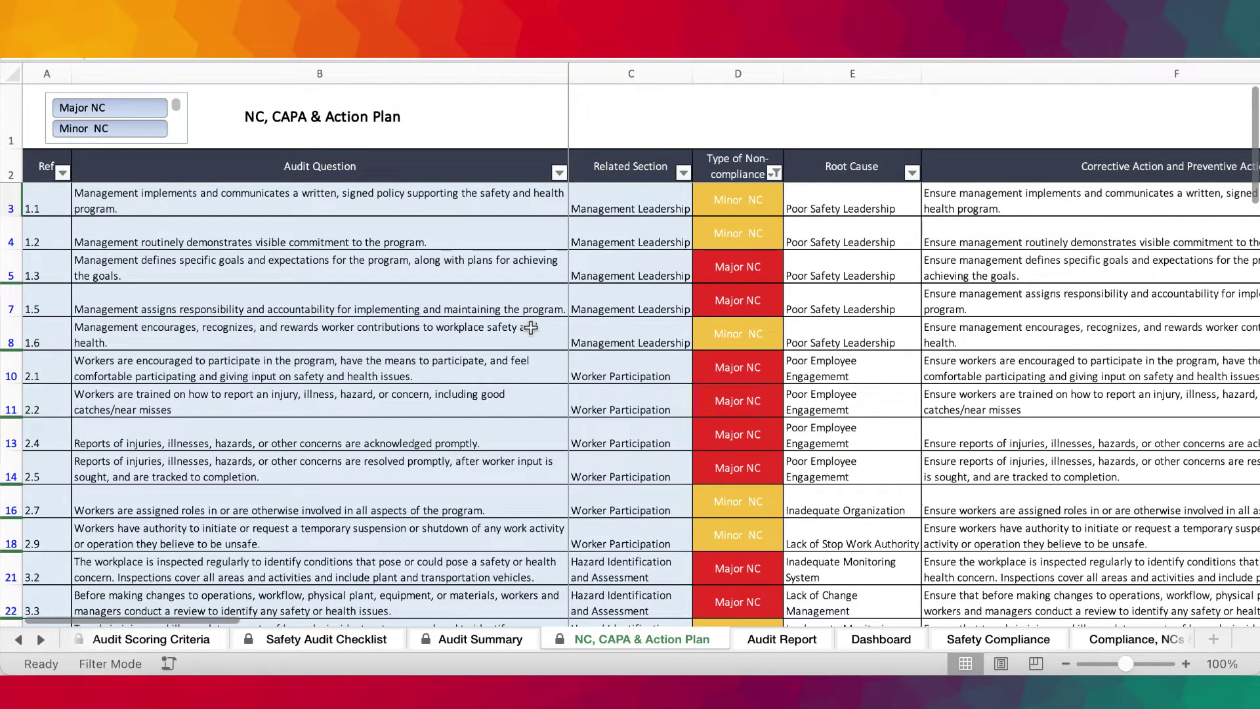
drag(732, 231, 722, 436)
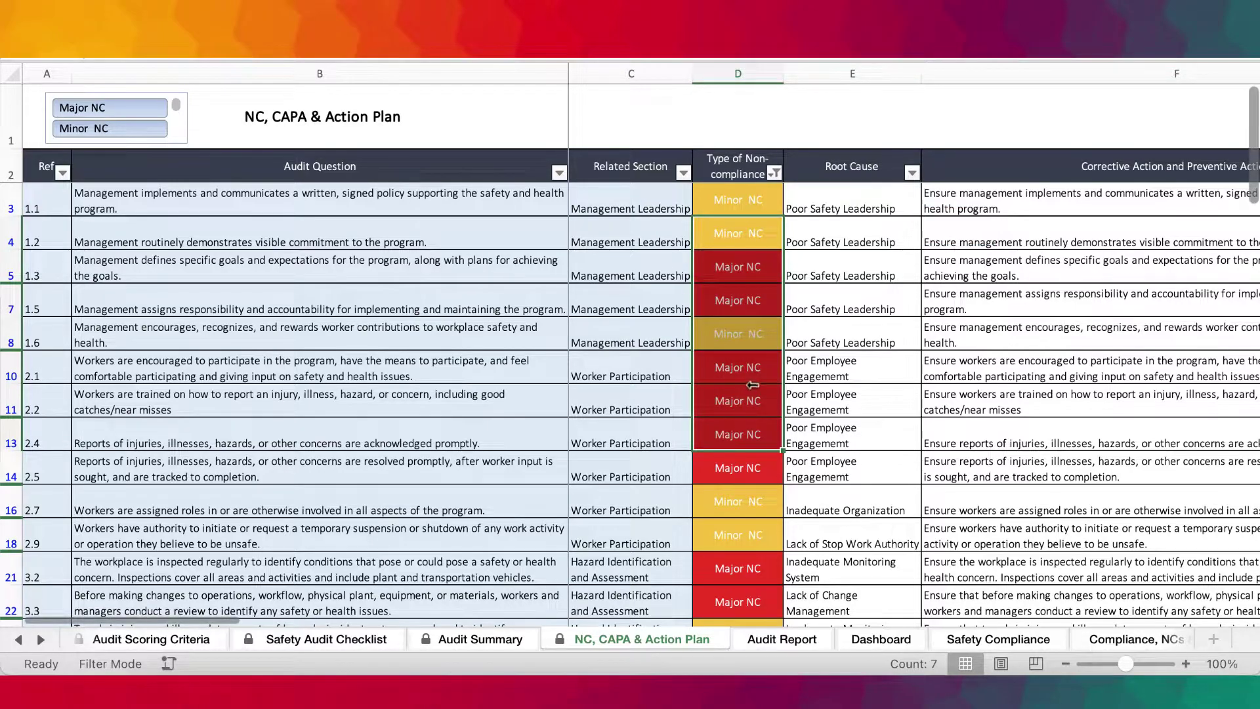
Browse the available Root Cause options for question 1.2 in the action plan.
click(851, 234)
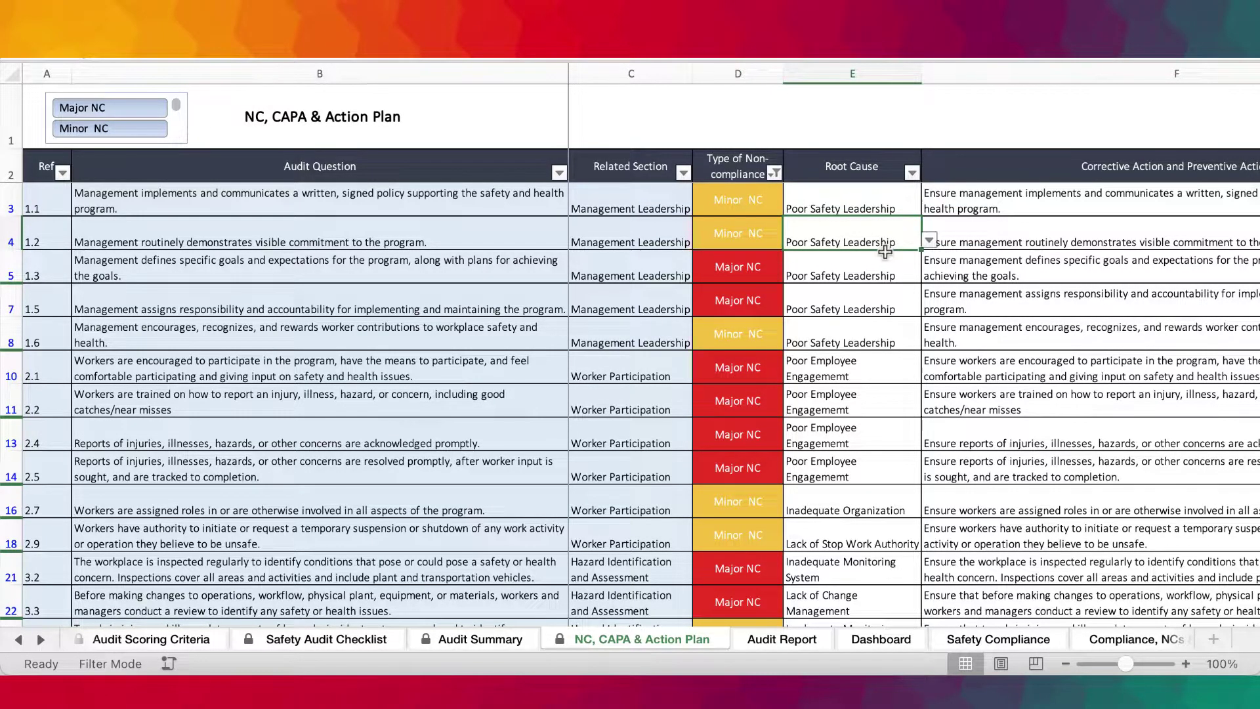
click(929, 240)
scroll(841, 395, down, 10)
scroll(837, 411, up, 10)
scroll(902, 371, down, 10)
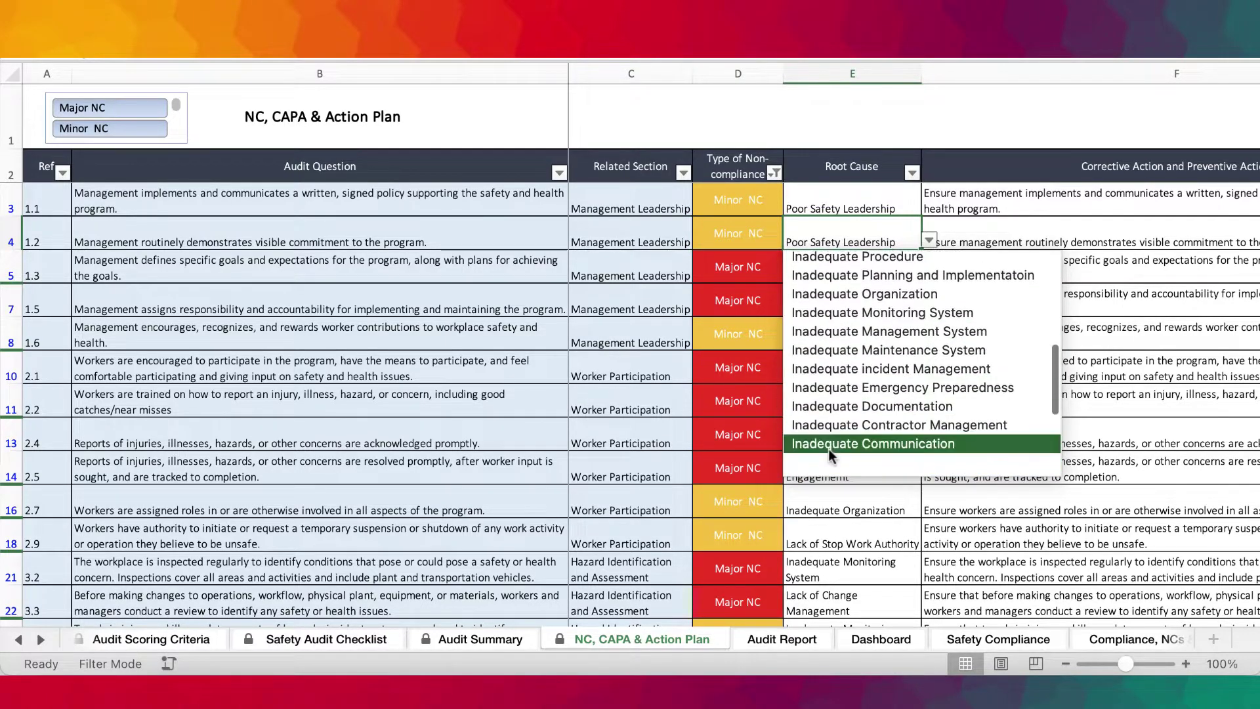
Open the Approved List sheet and select the first empty Root Cause cell beneath Inadequate Communication.
click(18, 640)
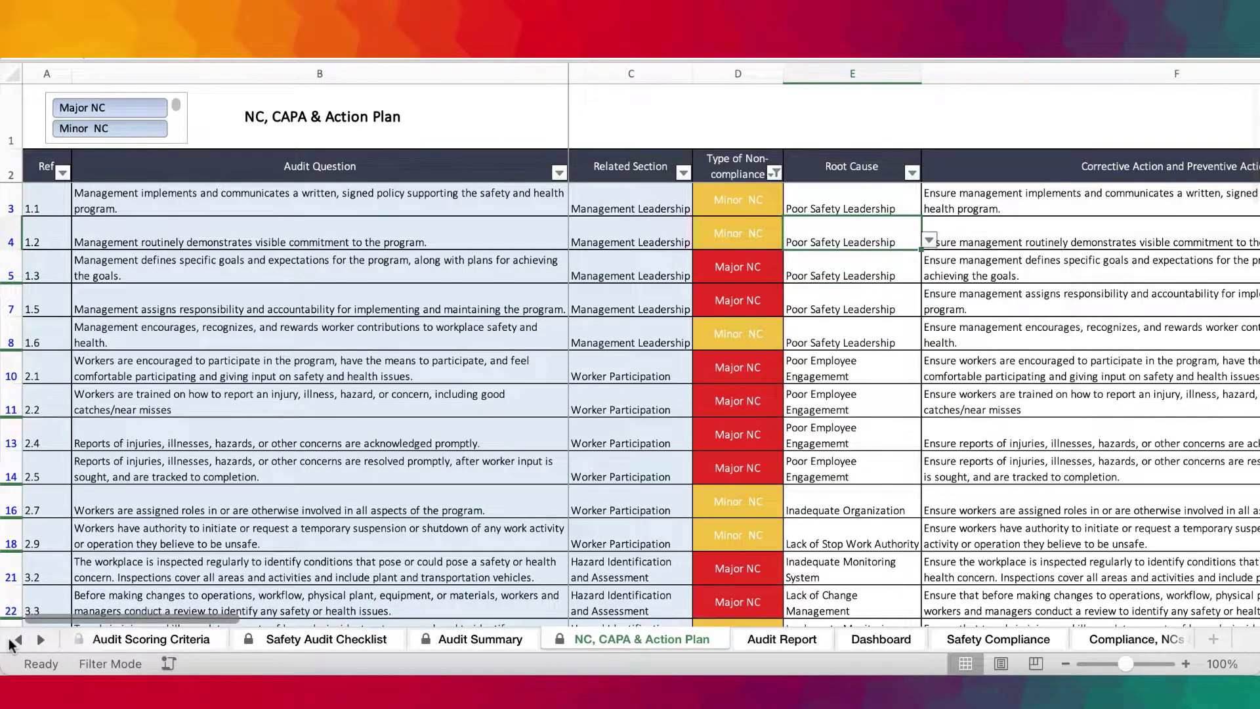
click(18, 640)
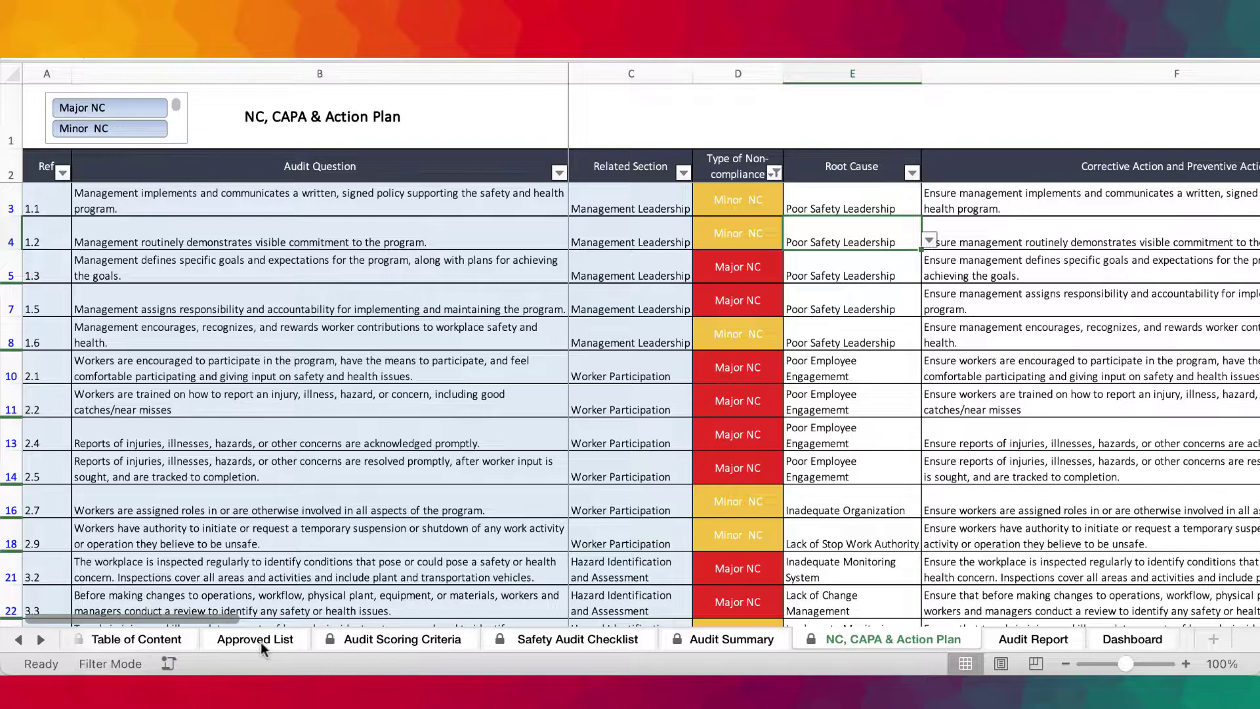
click(256, 639)
click(179, 546)
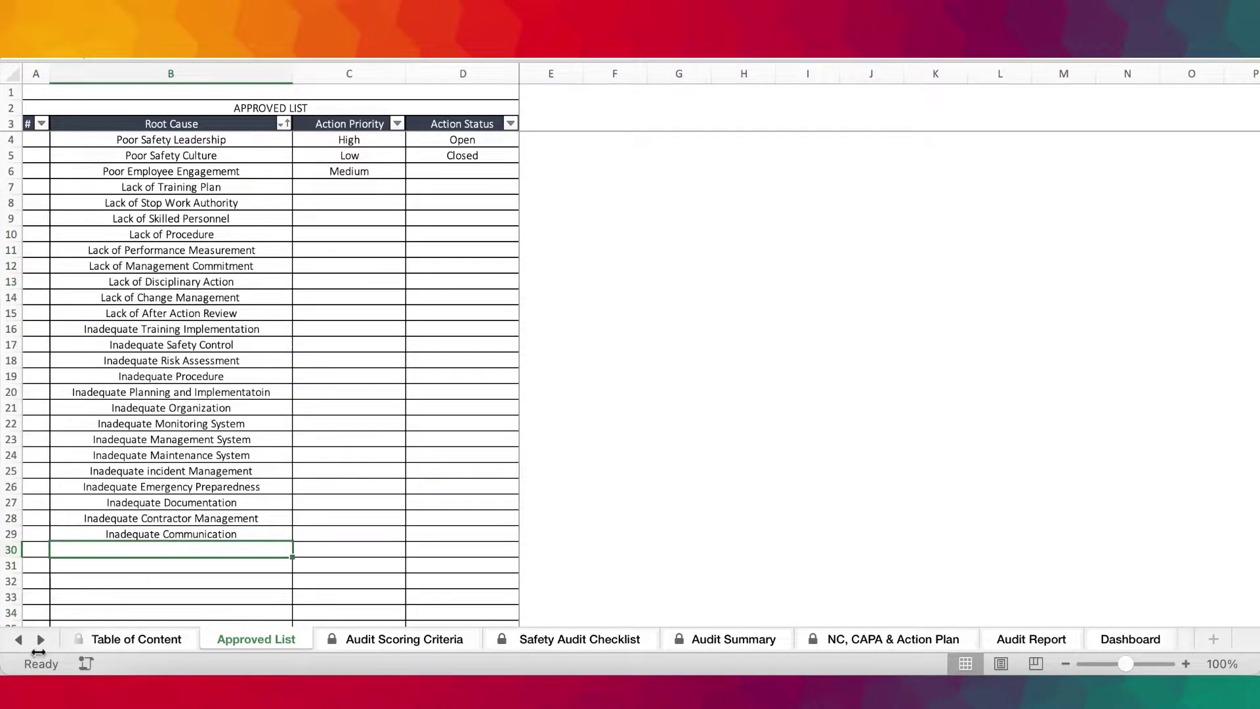
Return to the NC, CAPA & Action Plan sheet and view question 1.2's Root Cause options without changing the selection.
click(40, 639)
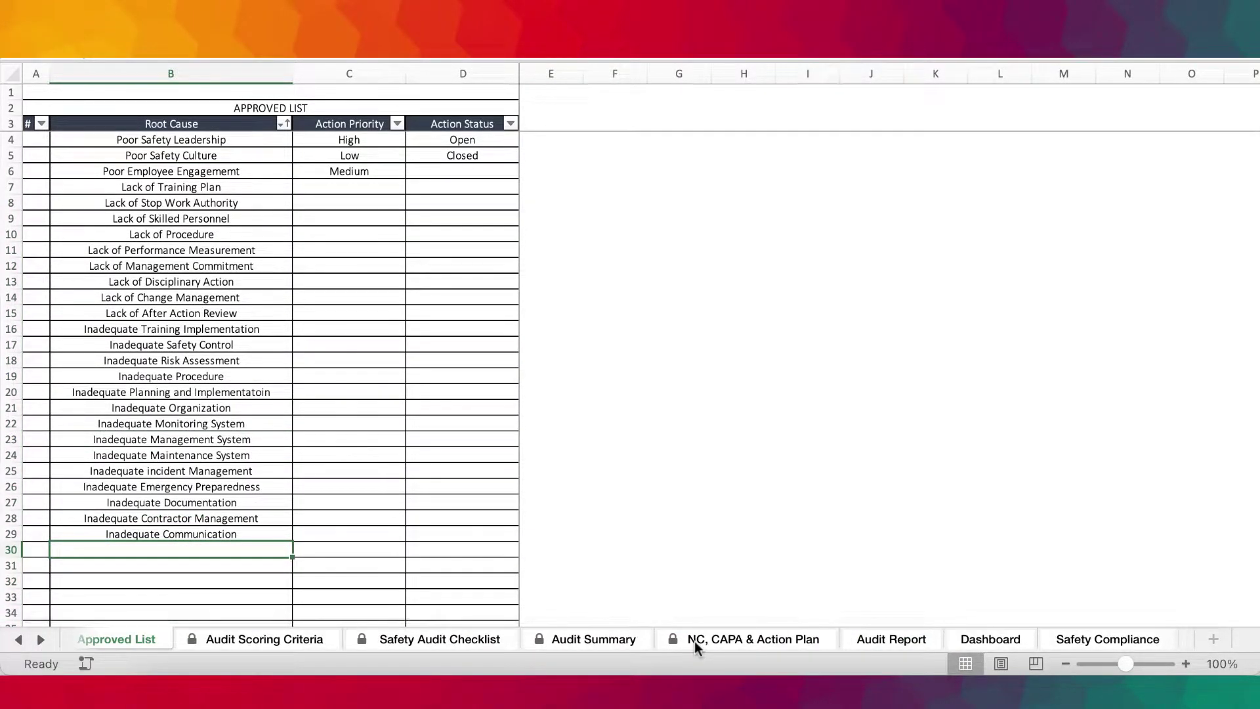
click(694, 640)
click(927, 241)
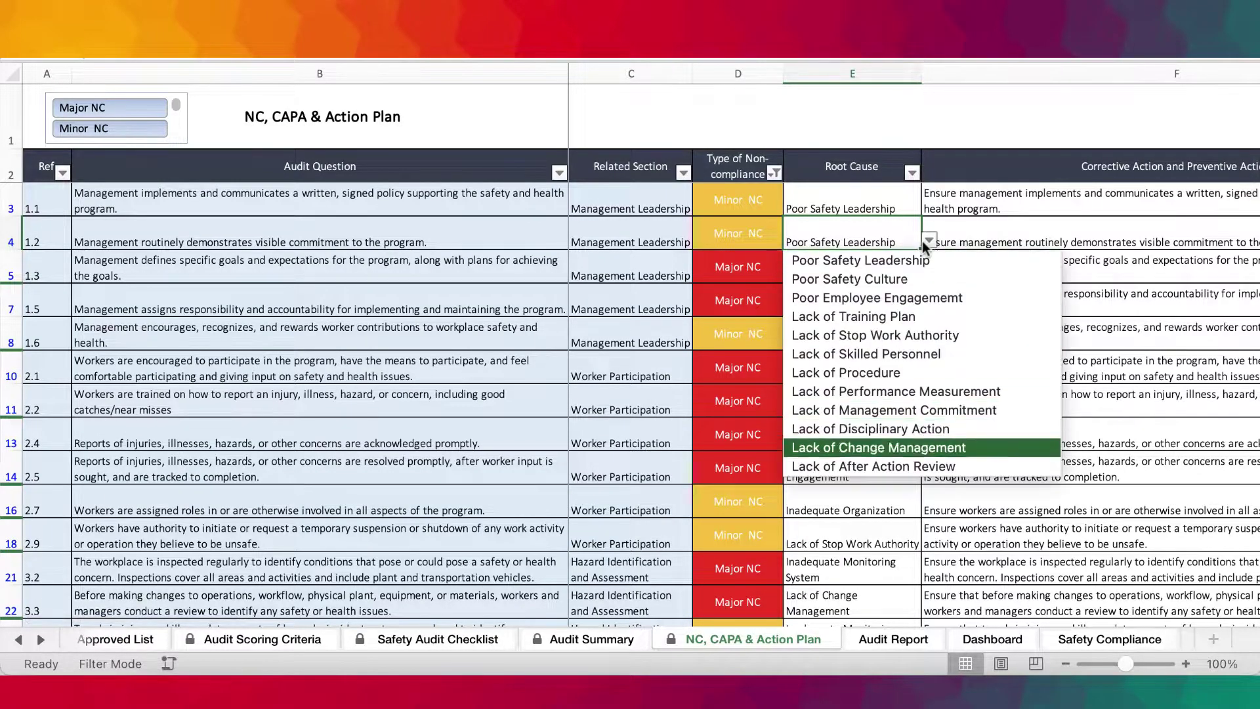
key(Escape)
Review the Corrective Action and Preventive Action text and the responsible person column for the listed questions.
scroll(894, 432, right, 5)
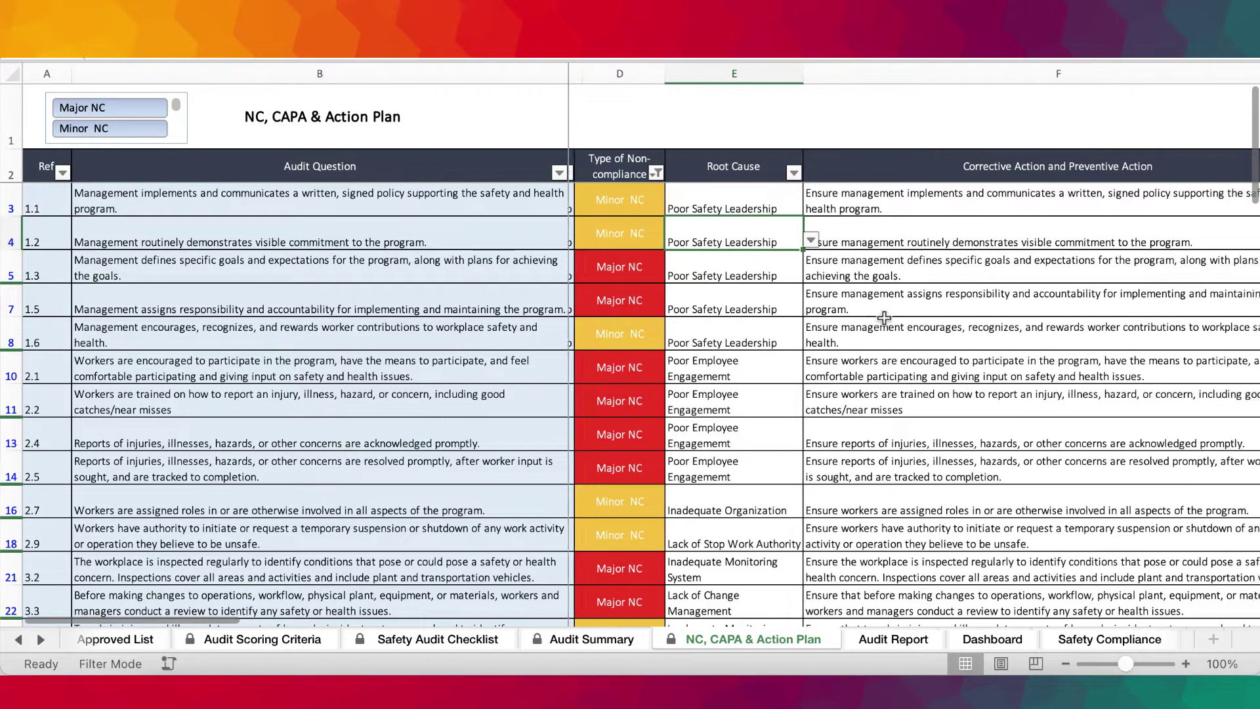
scroll(723, 249, right, 3)
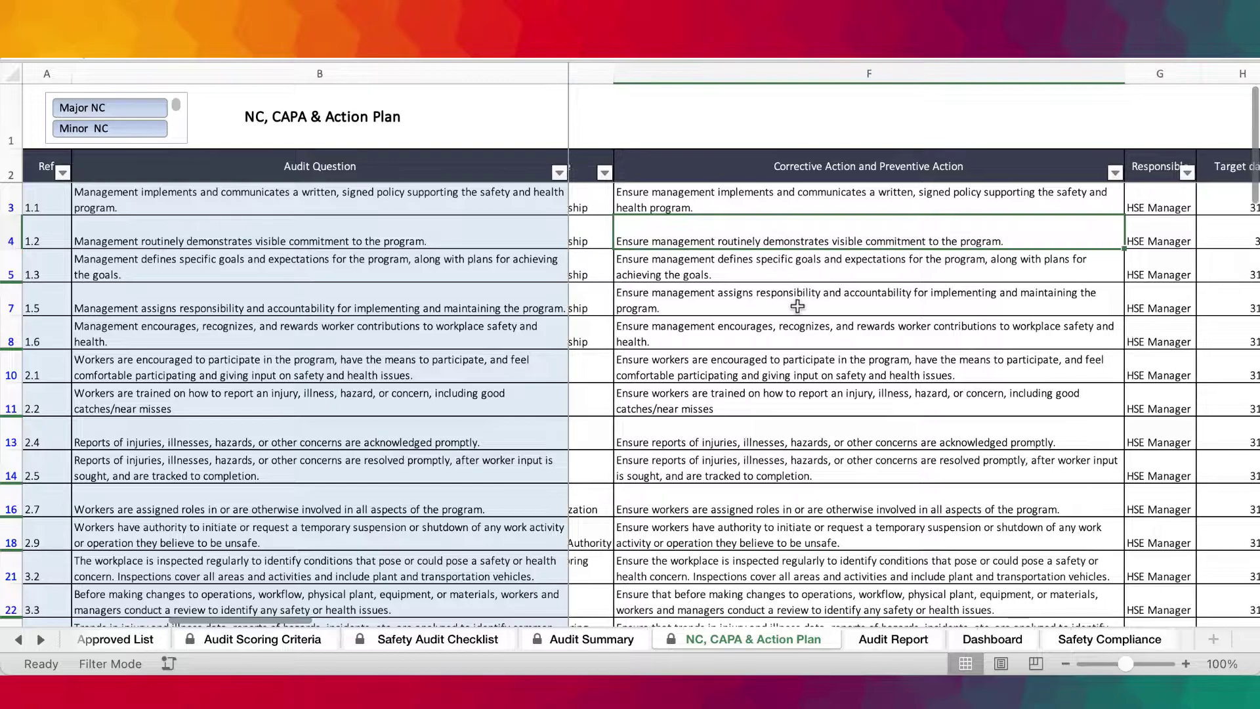
scroll(797, 306, right, 3)
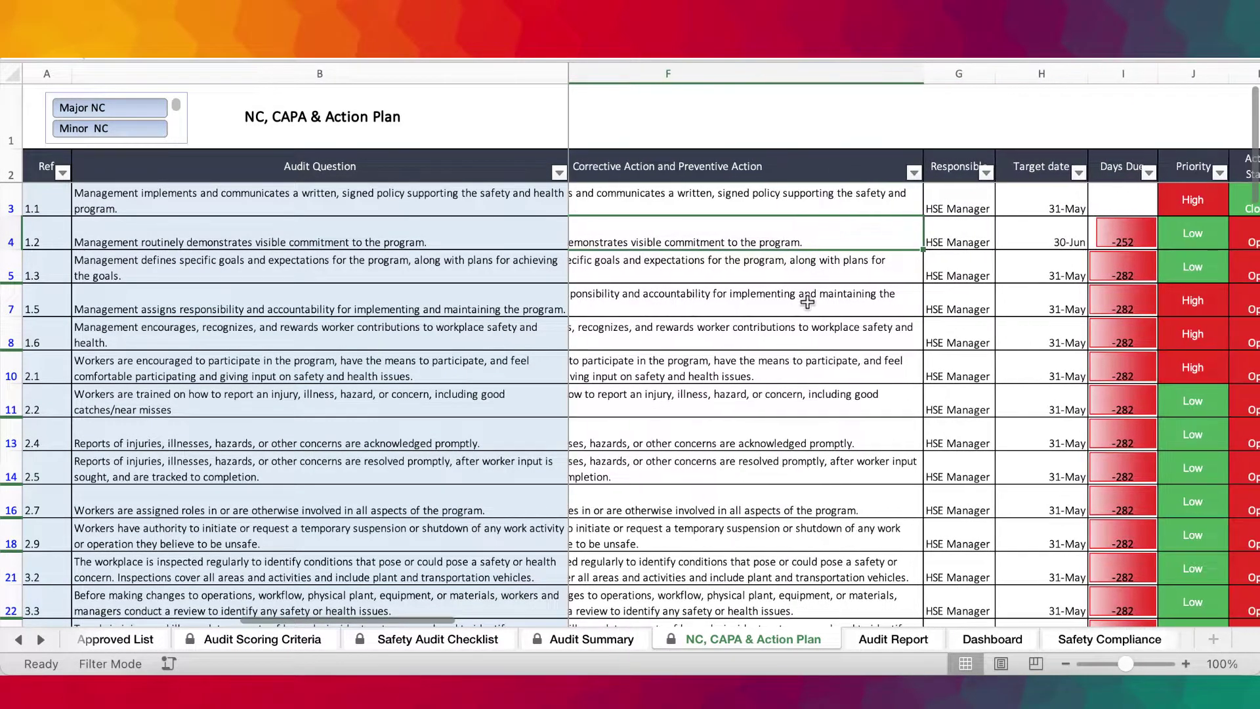
click(957, 240)
scroll(939, 240, right, 2)
Inspect the Target date and Days Due columns, highlighting the Days Due cells of the first nine listed questions.
click(923, 238)
scroll(900, 197, right, 2)
click(900, 203)
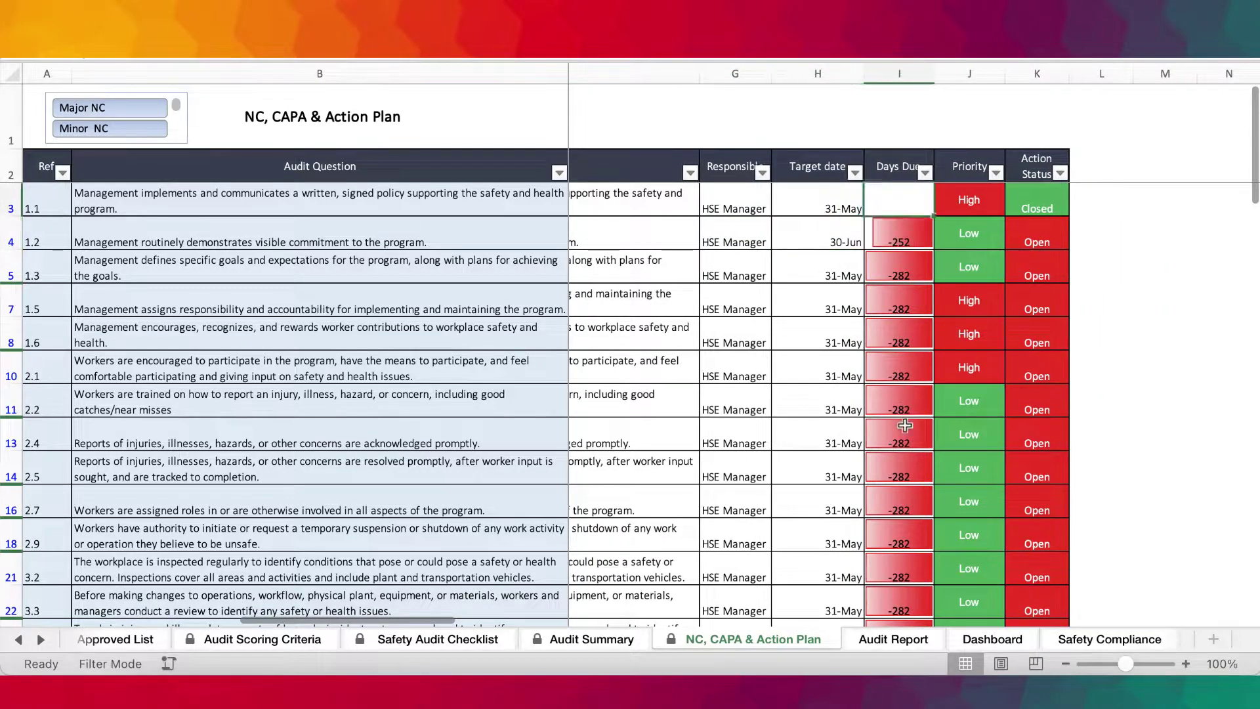
drag(904, 416, 906, 469)
scroll(918, 357, right, 2)
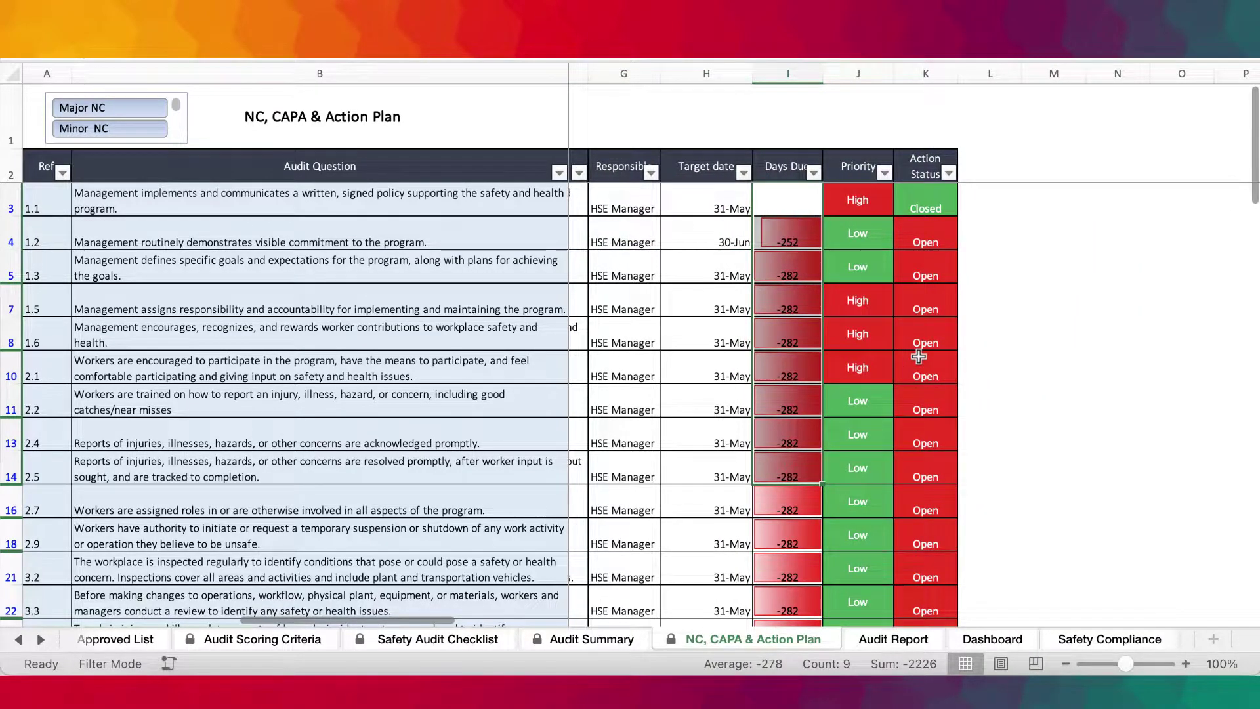
scroll(814, 291, right, 2)
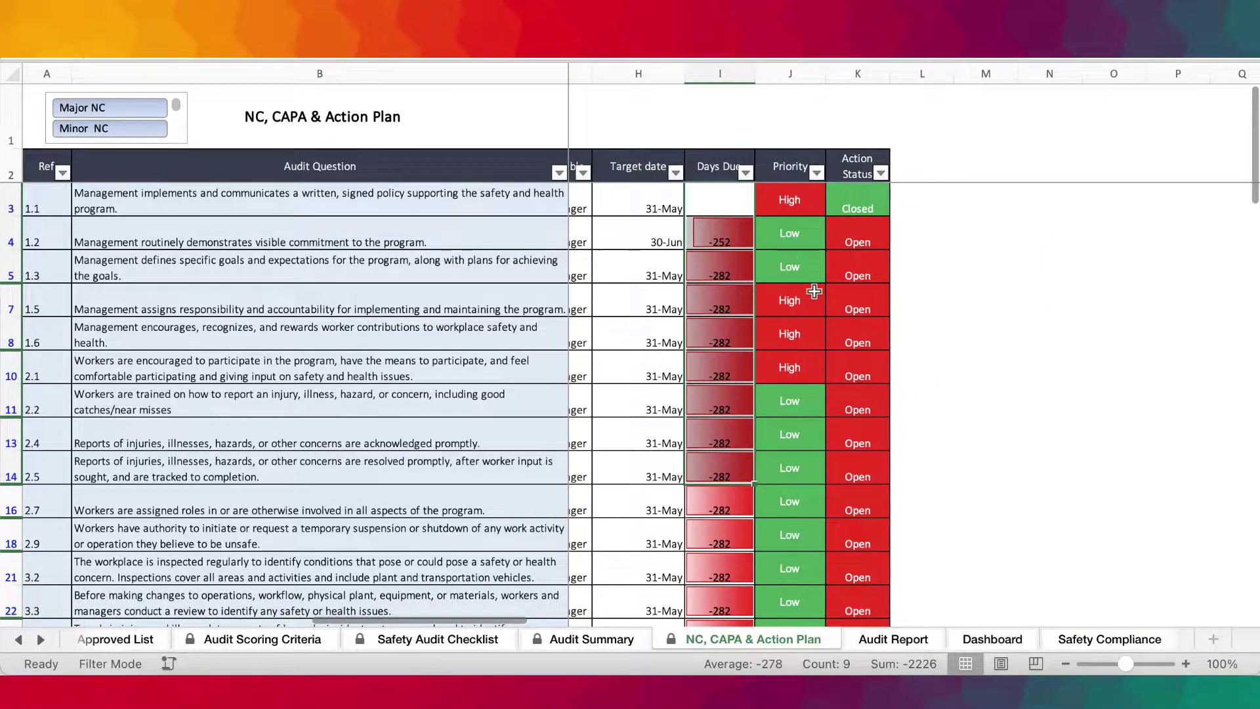
View the High, Low and Medium Priority options for question 1.2 and leave its priority unchanged.
click(808, 241)
click(834, 240)
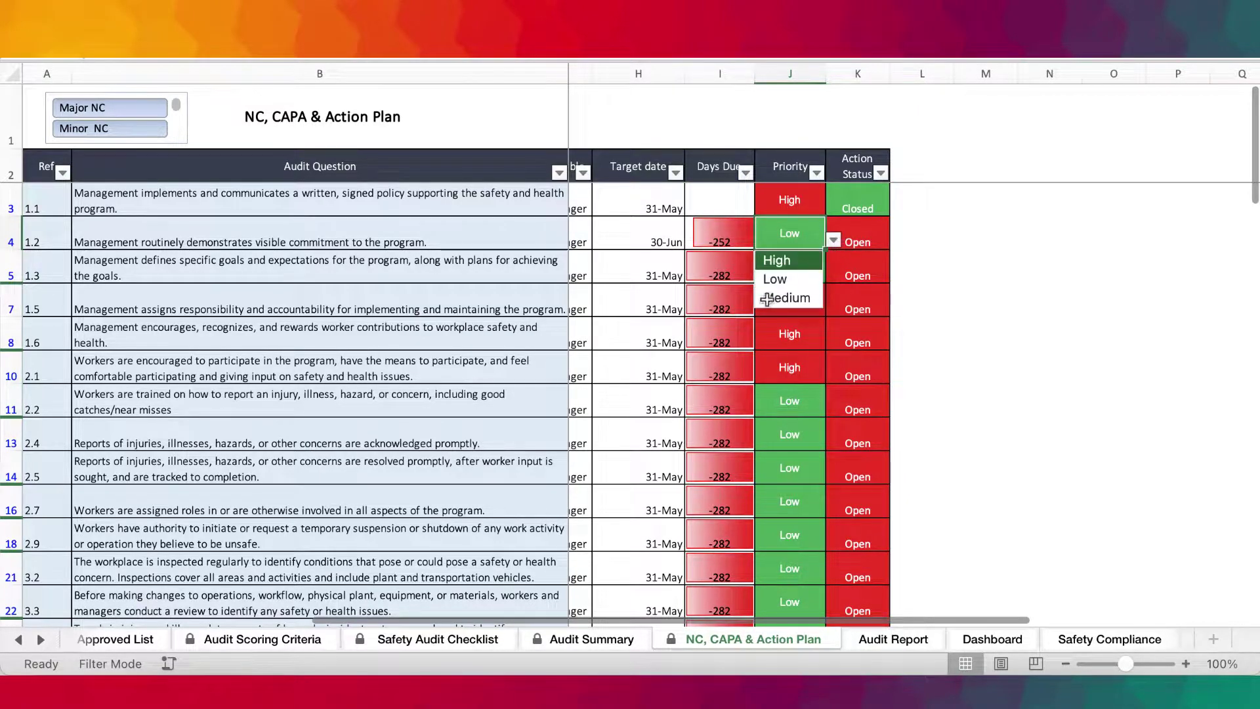
key(Up)
key(Up)
key(Down)
key(Down)
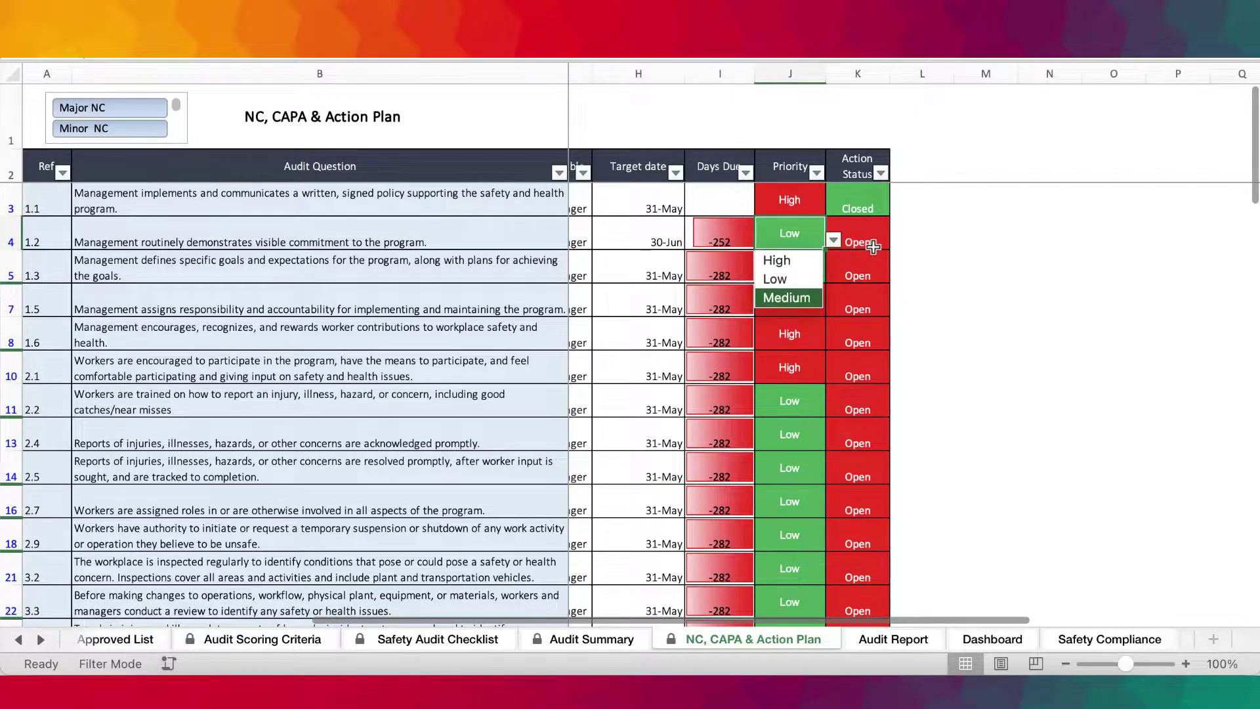
key(Escape)
Set the Action Status of question 1.3 to Closed.
click(869, 275)
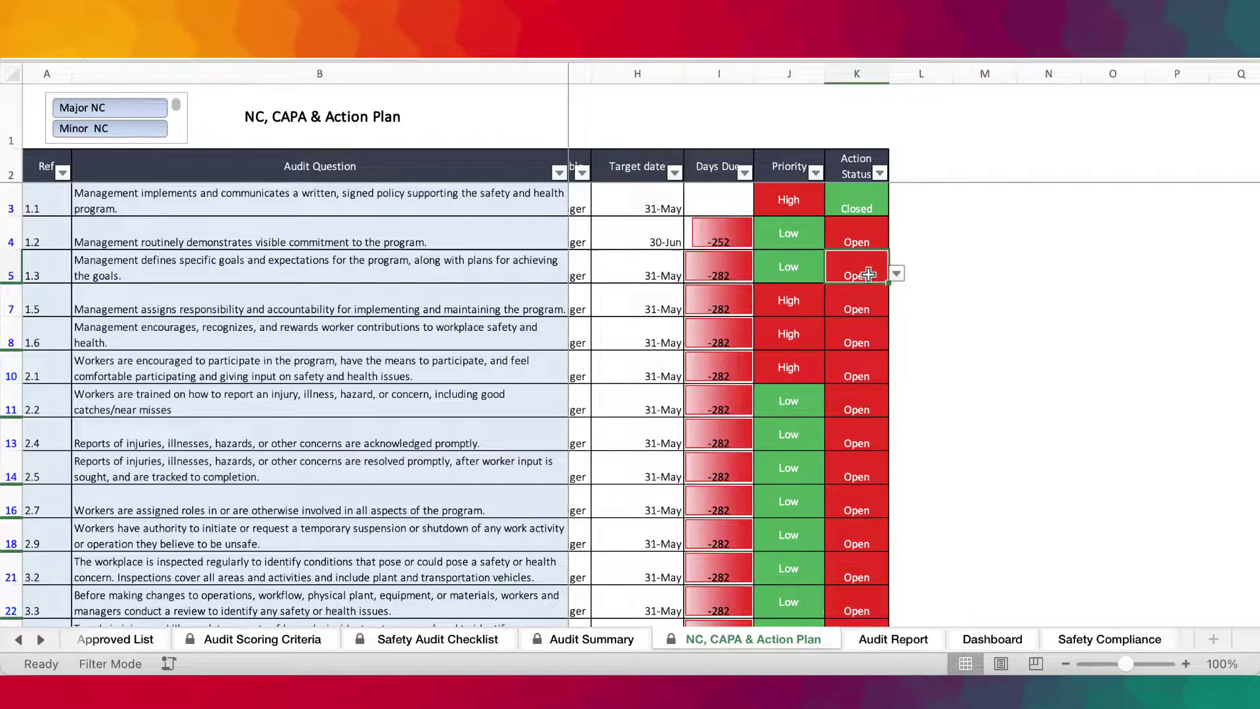
scroll(869, 274, right, 3)
click(764, 272)
scroll(859, 325, left, 1)
click(920, 275)
scroll(905, 282, right, 1)
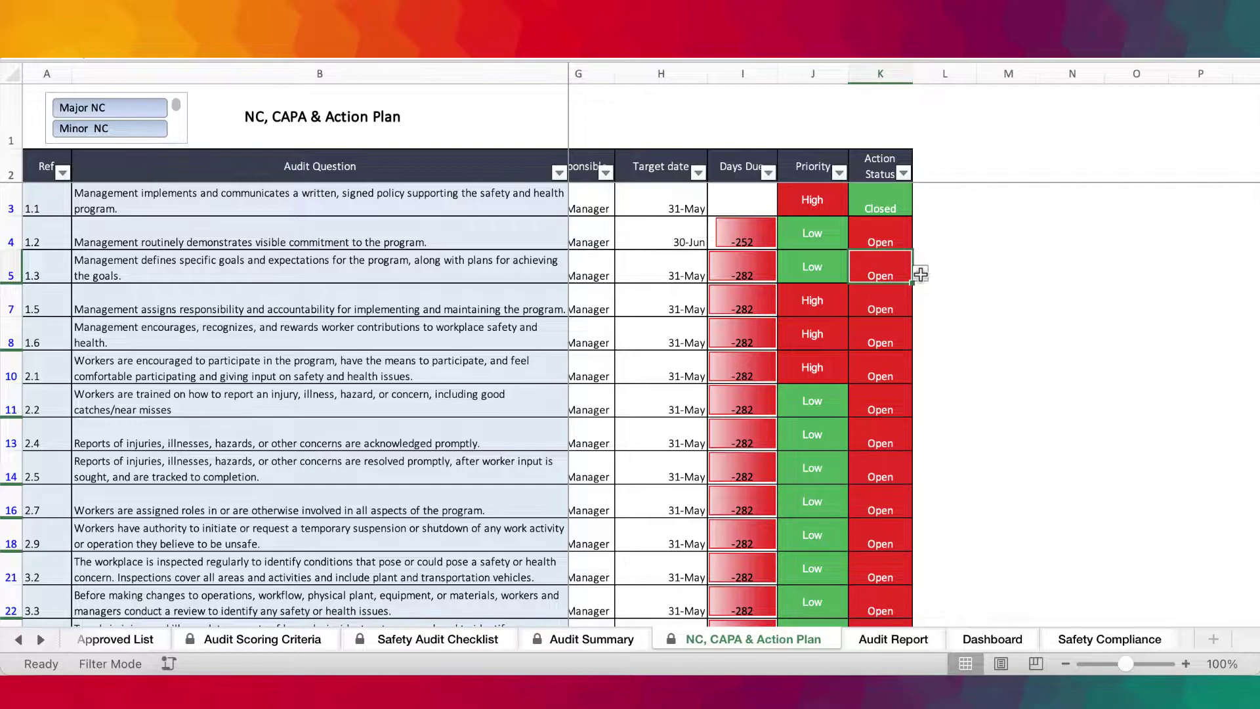
click(889, 275)
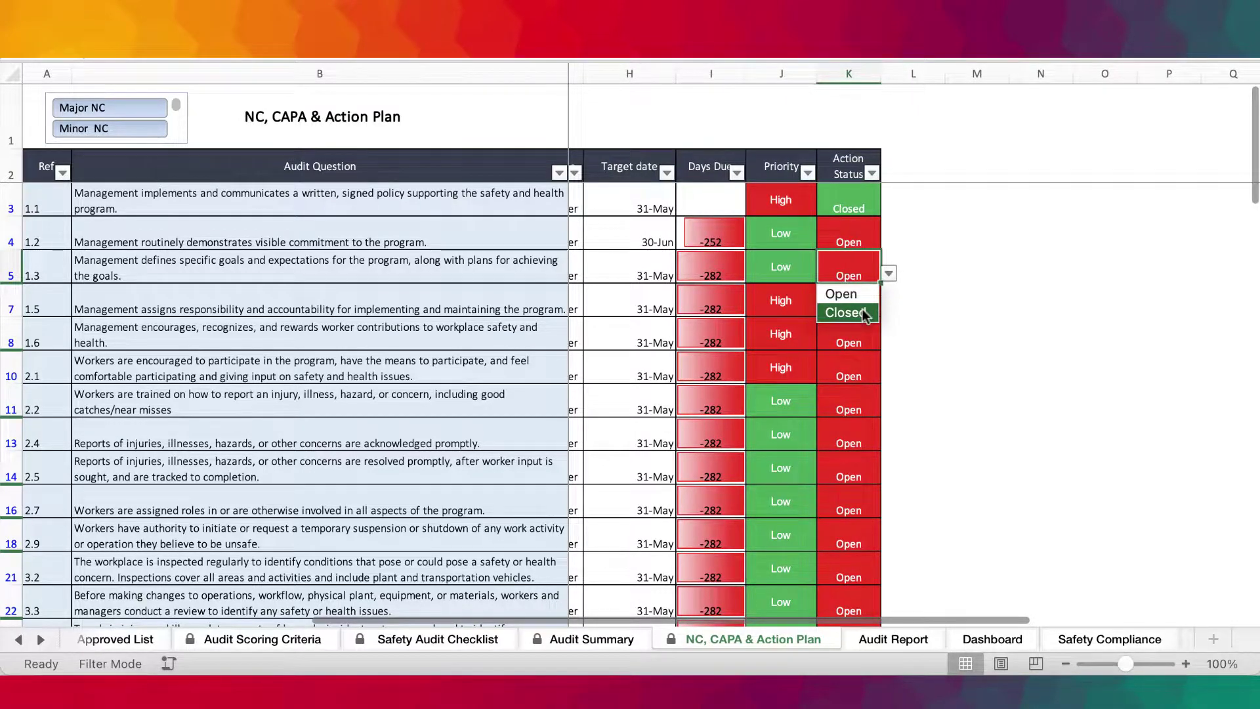
click(863, 313)
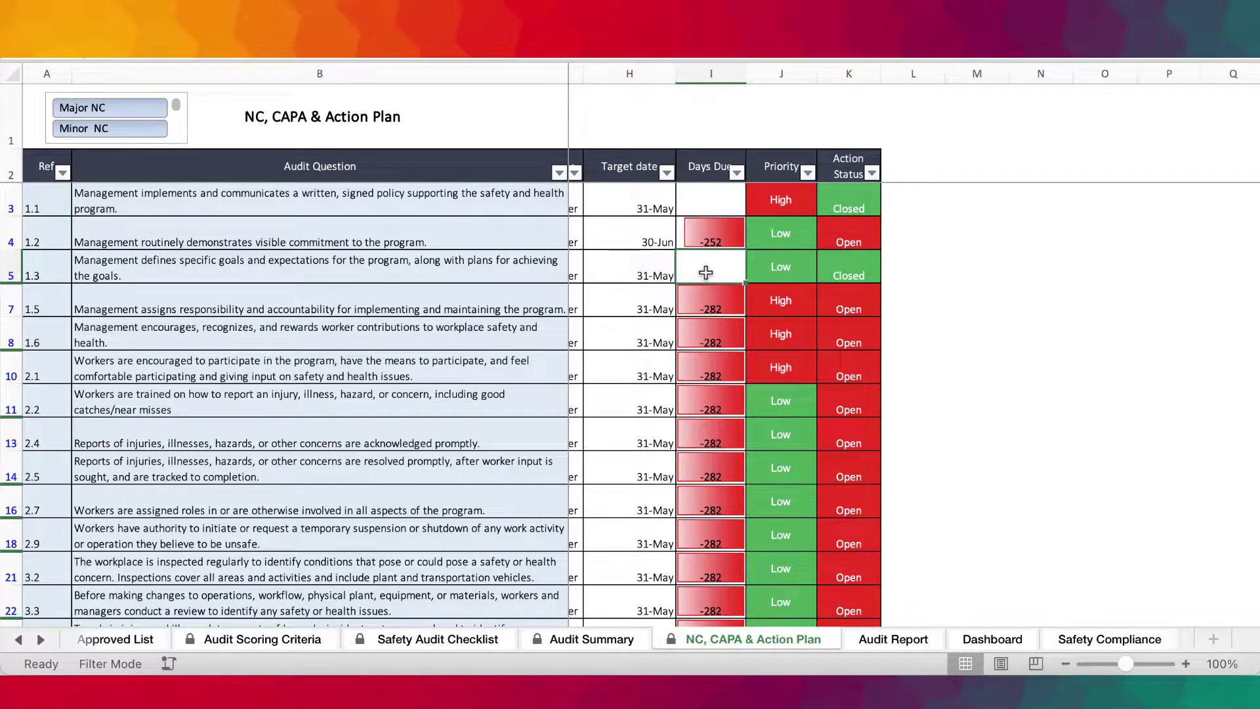
Set the Action Status of question 1.3 back to Open.
click(866, 269)
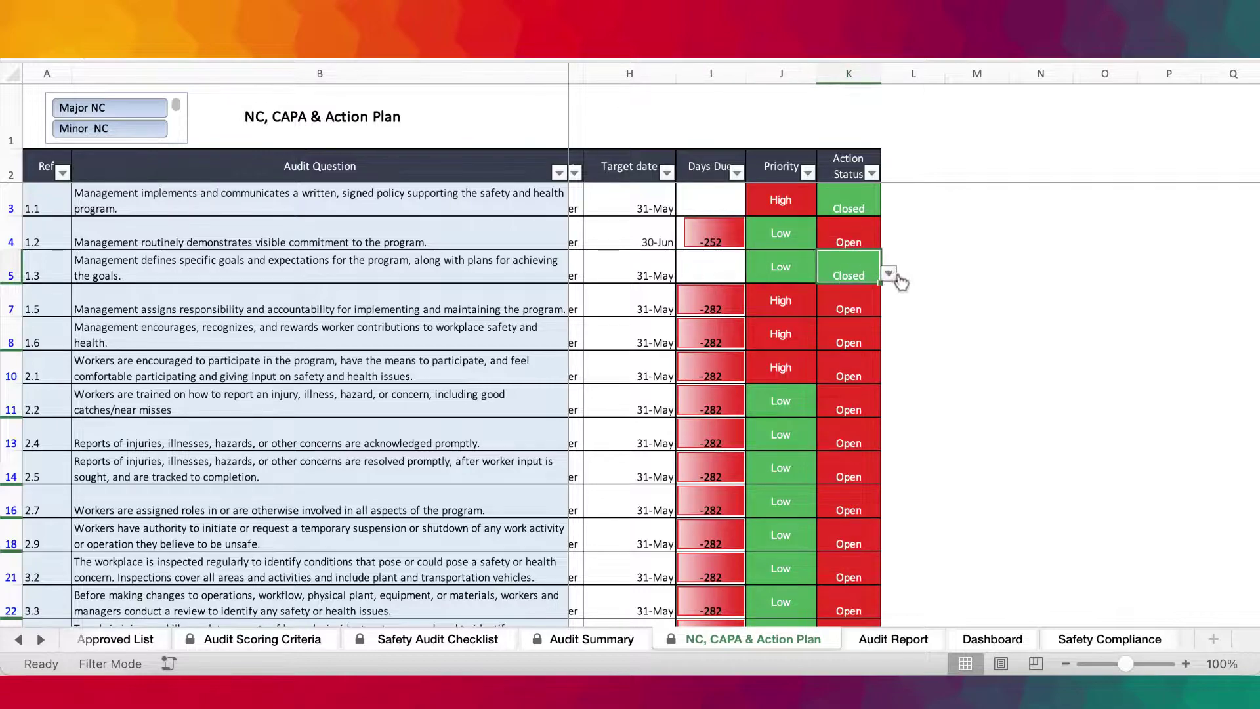
click(888, 275)
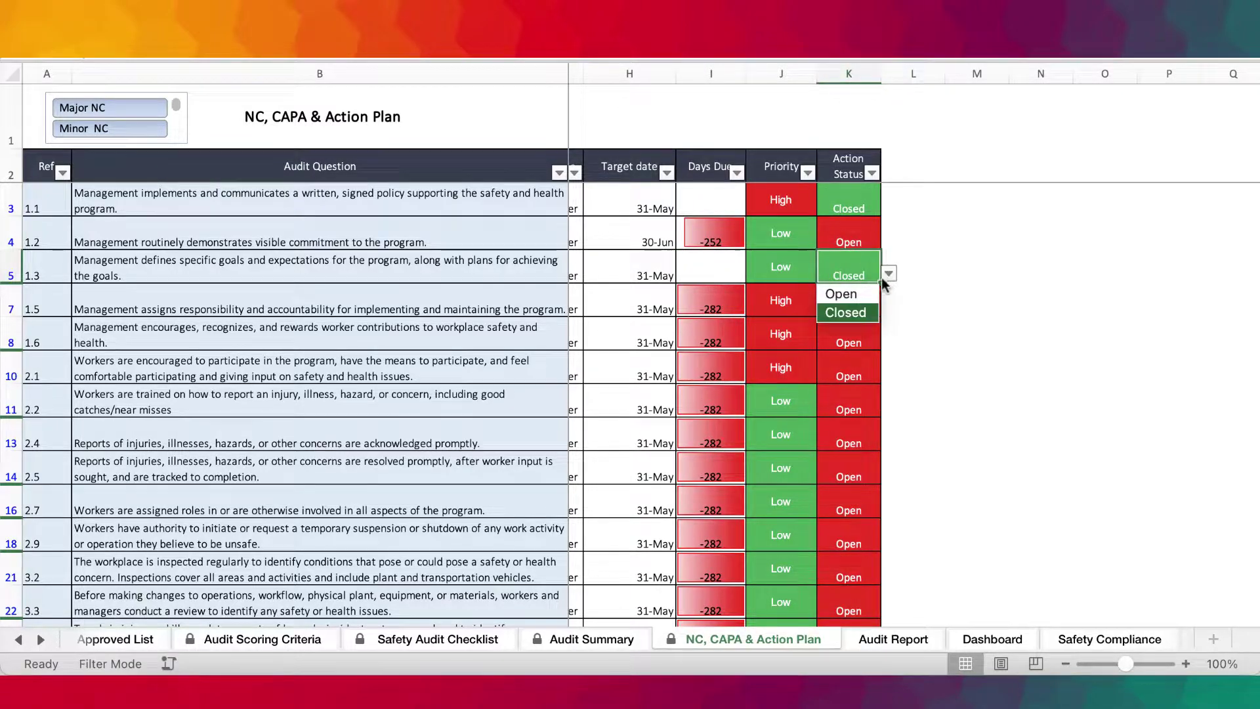
click(842, 294)
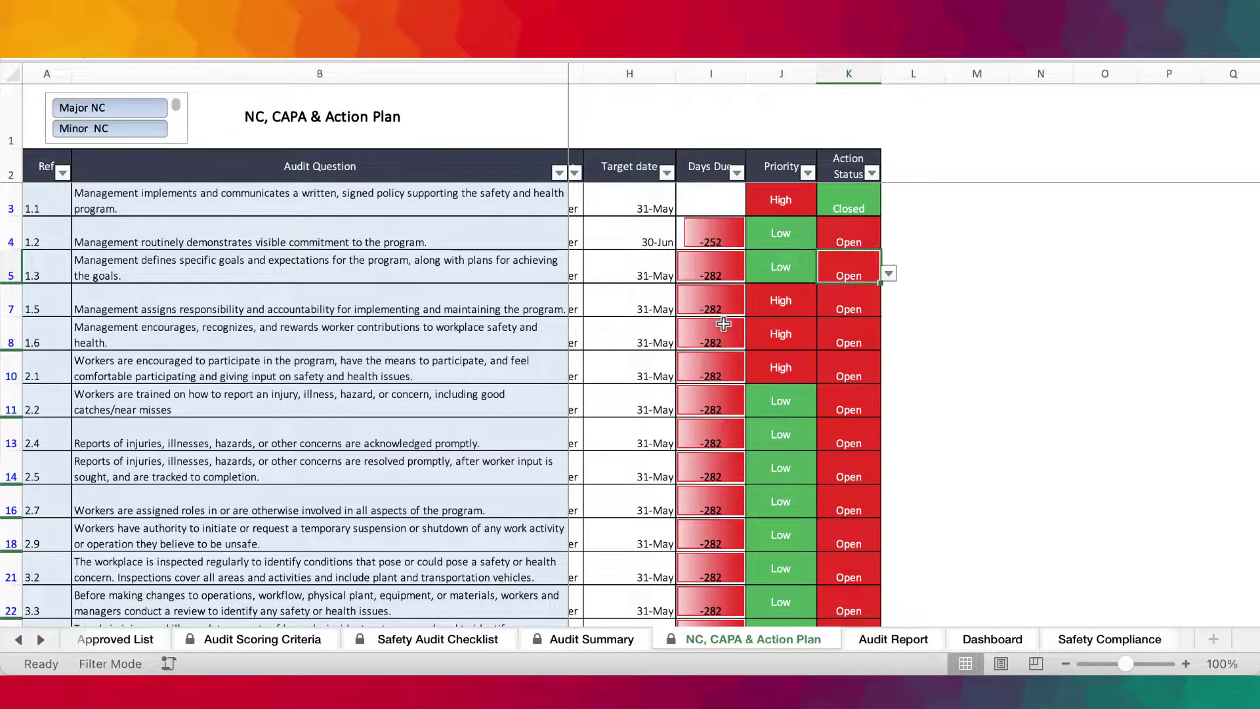
Highlight the Days Due cells from question 1.3 downward and look through the rest of the action plan.
scroll(723, 324, left, 1)
drag(748, 266, 733, 502)
scroll(740, 453, down, 3)
scroll(740, 453, up, 3)
scroll(740, 453, left, 4)
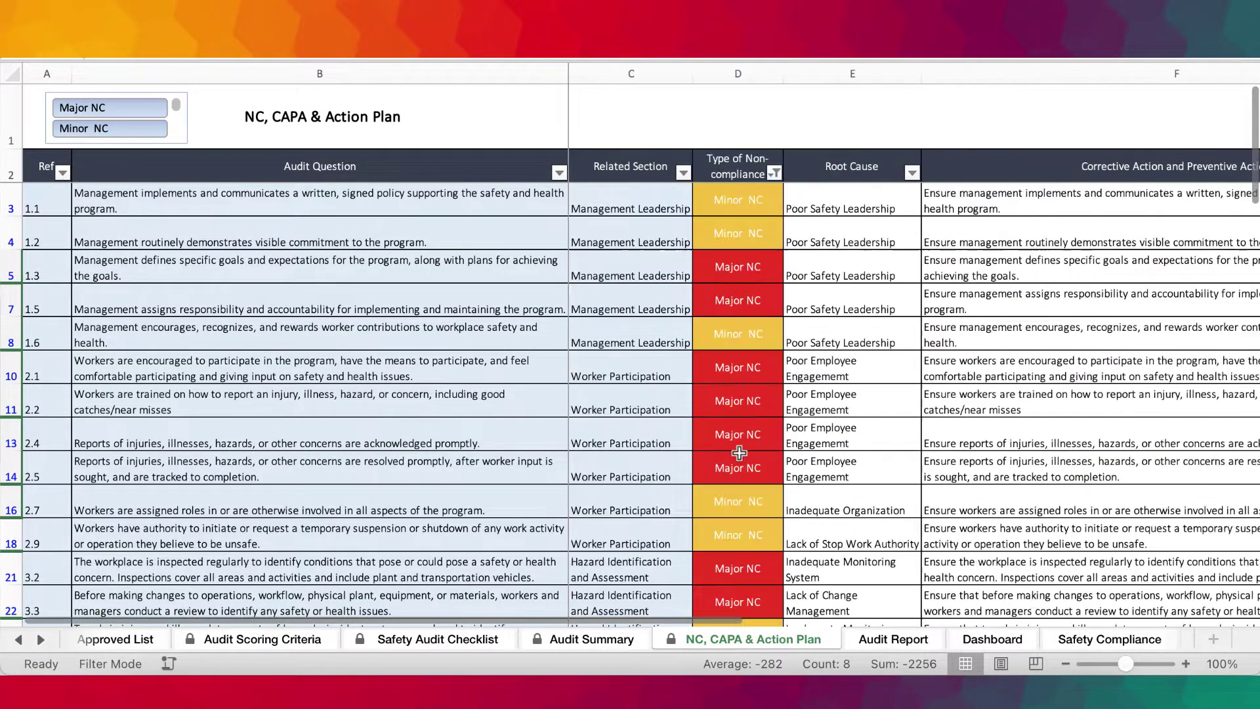
Open the Audit Report sheet and review its template sections from the company details down to the auditee comments and sign-off.
click(888, 640)
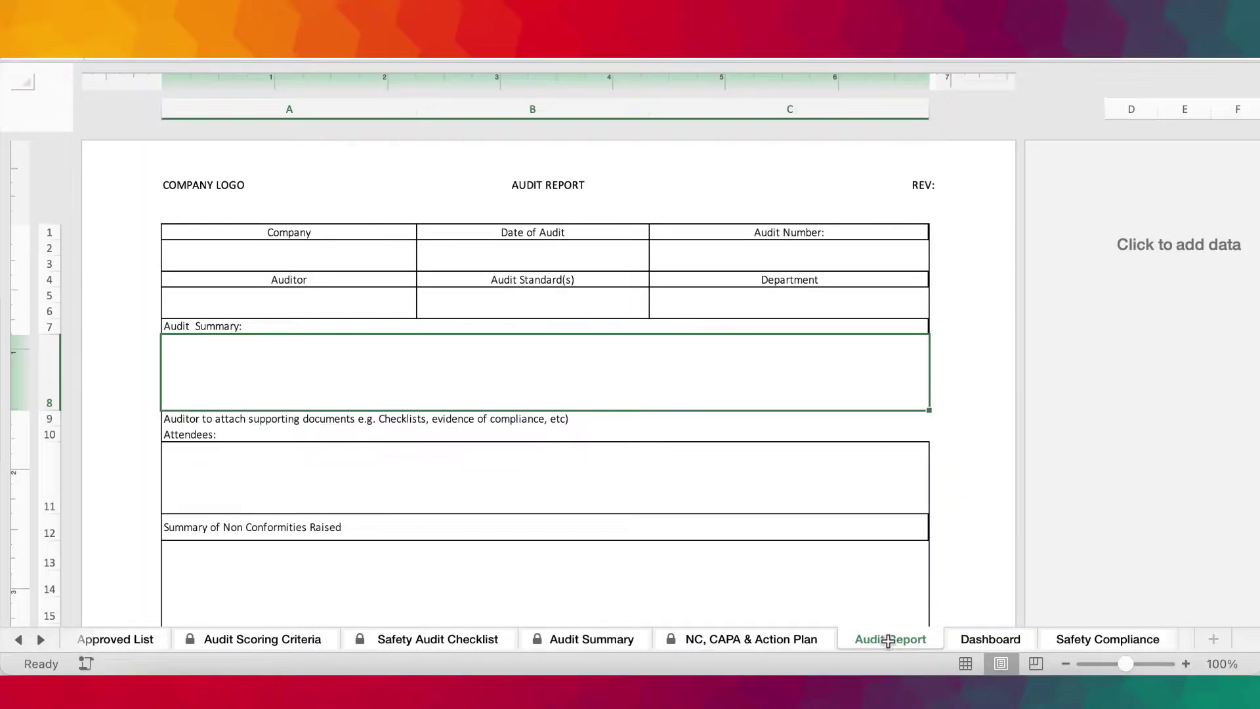
scroll(643, 440, down, 10)
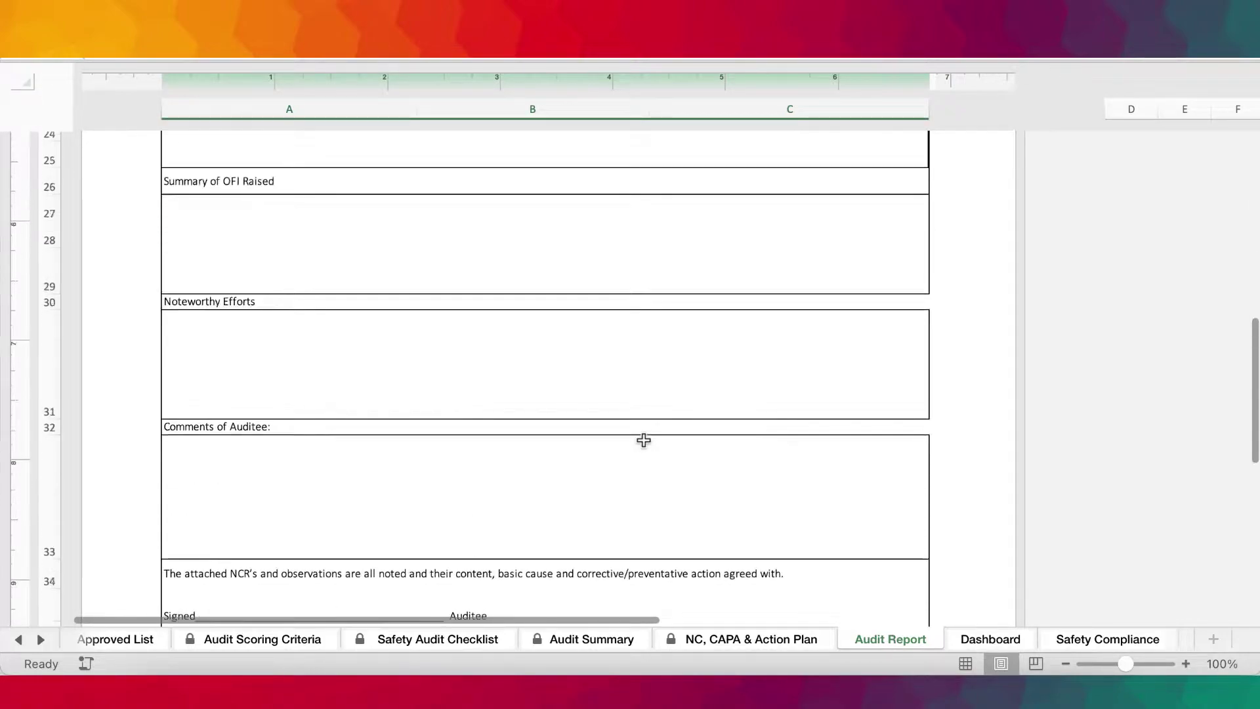
scroll(643, 440, up, 10)
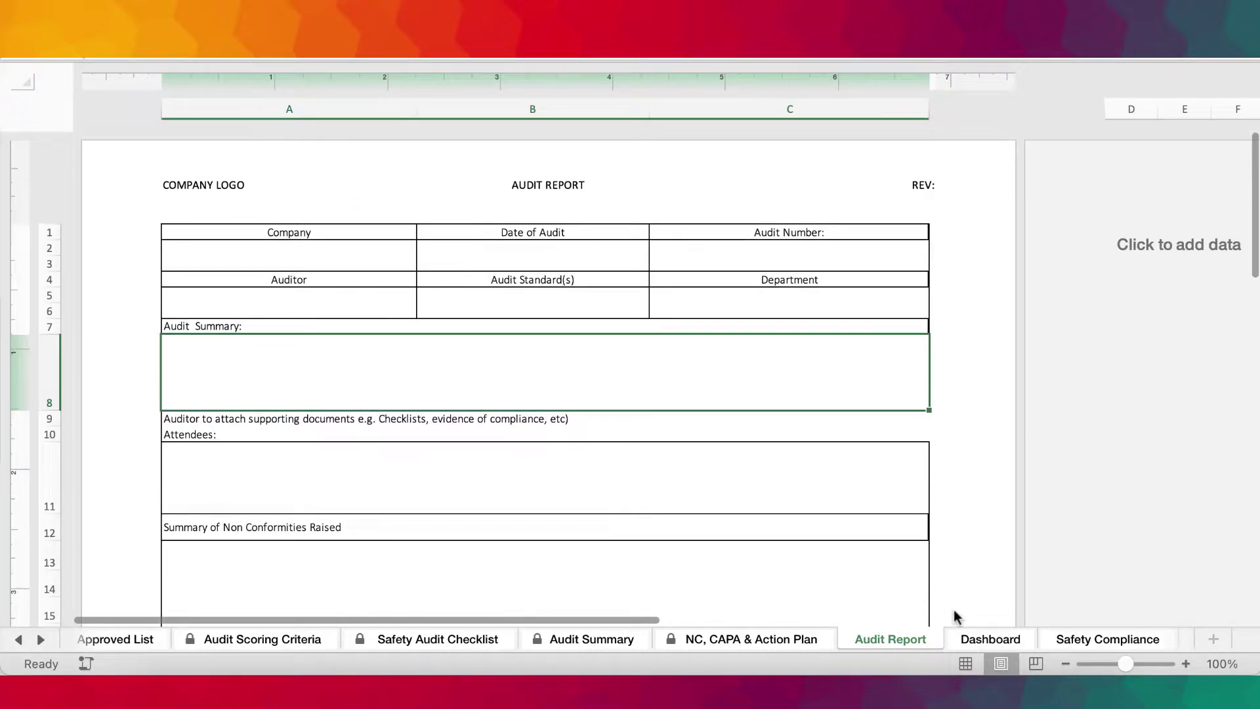
Open the Dashboard sheet, refer back to the Safety Audit Checklist, and inspect the Basic Safety Compliance, NC and OFIs chart.
click(986, 640)
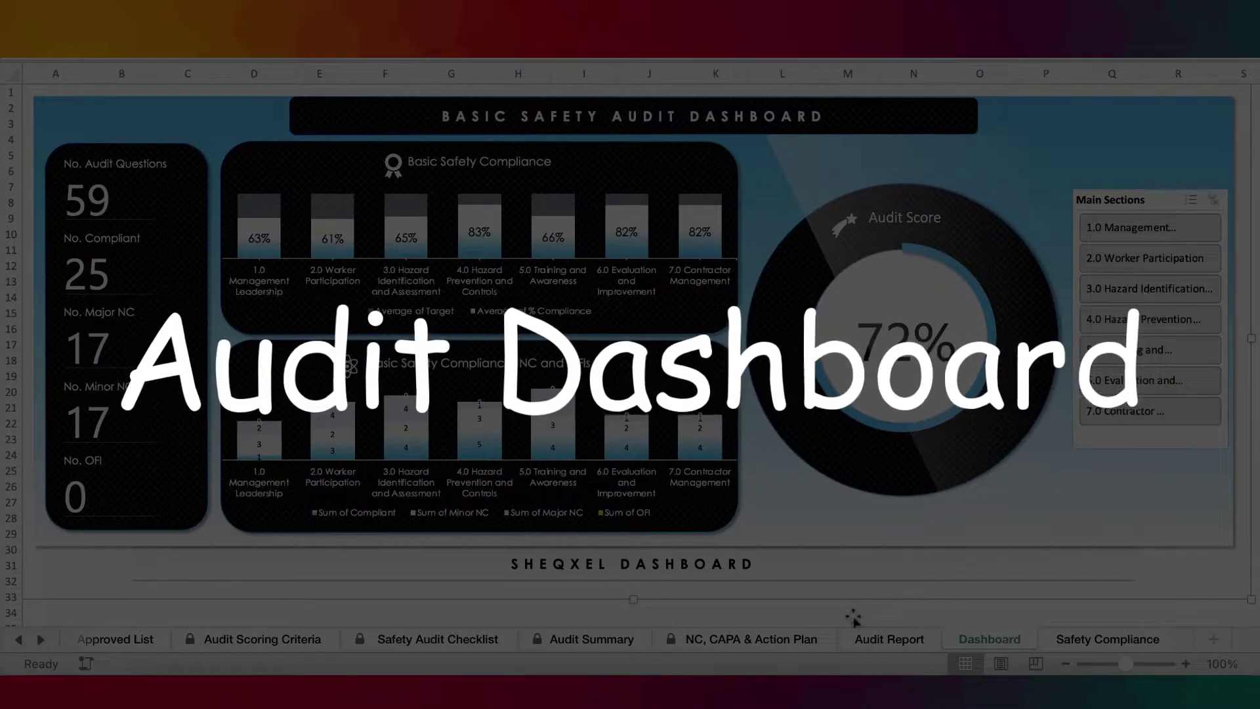
click(438, 640)
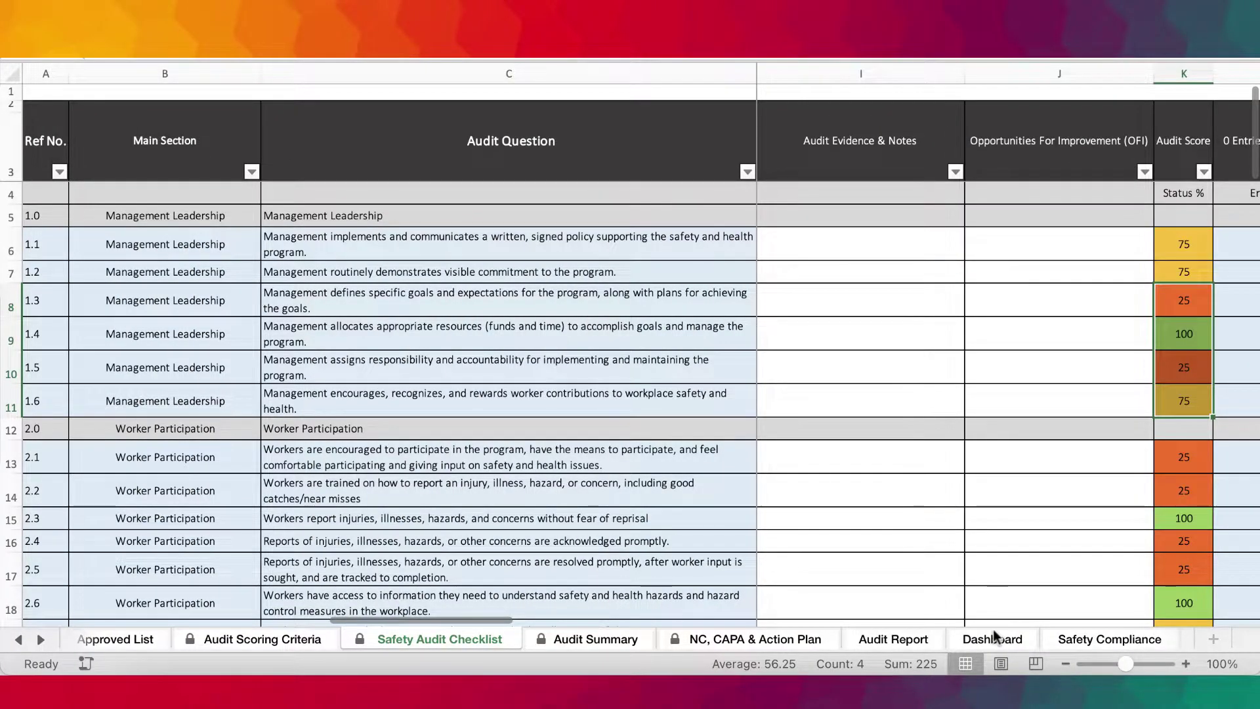
click(993, 633)
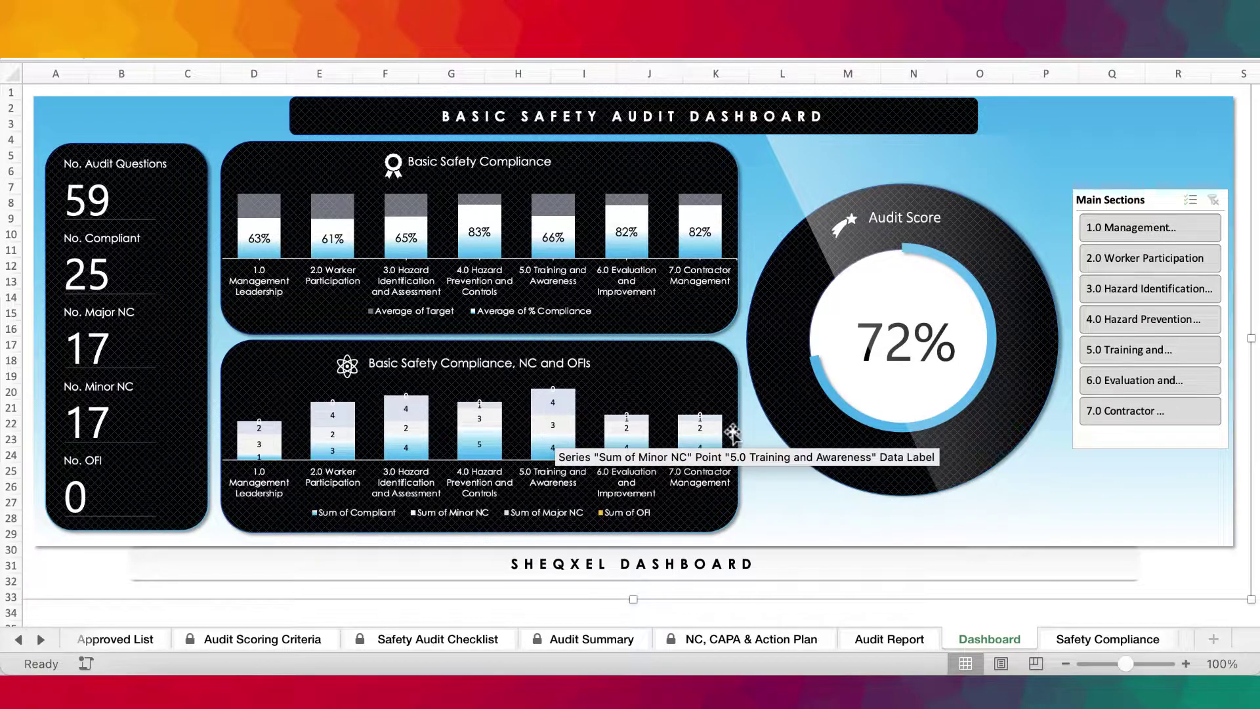
mouse_move(553, 465)
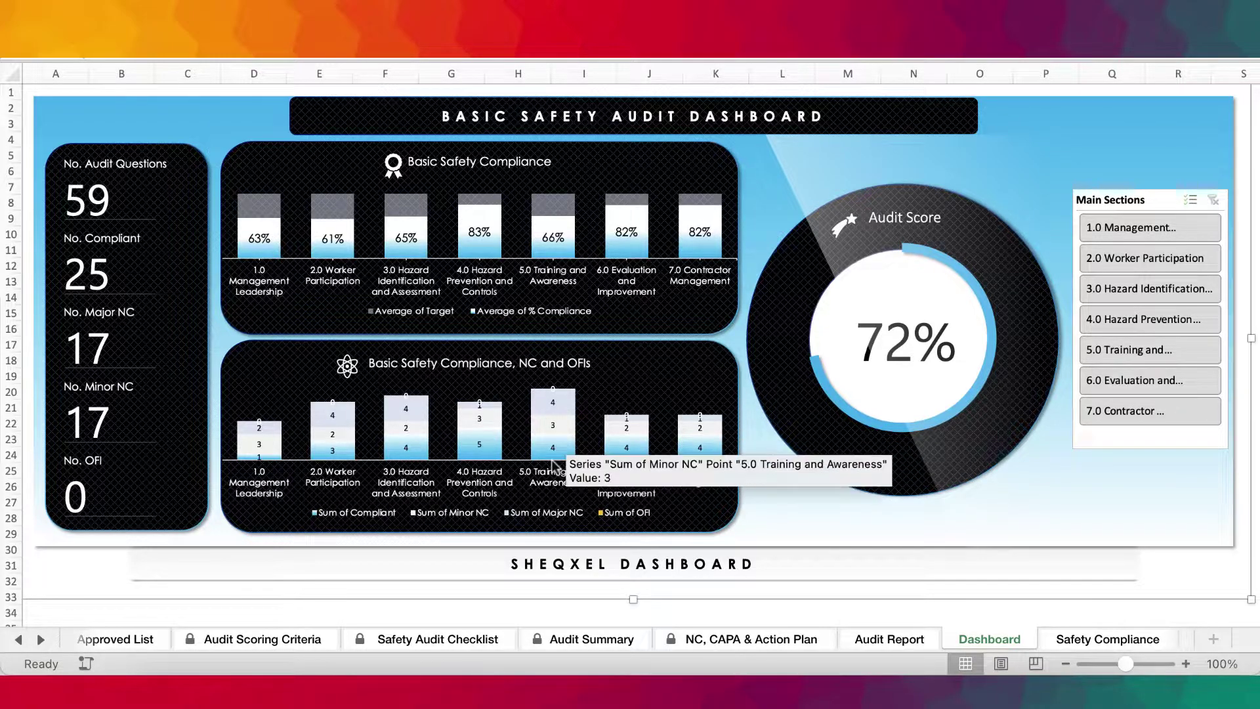
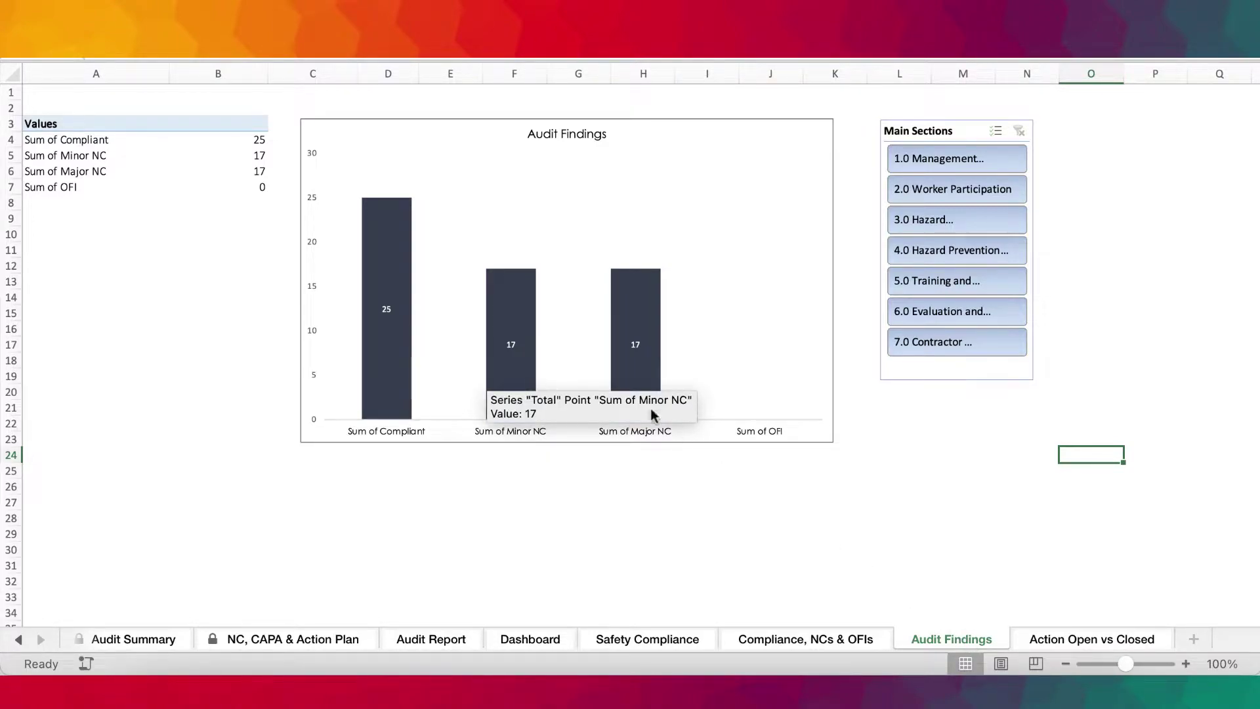
Review the Audit Findings chart of Compliant, Minor NC, Major NC and OFI totals.
scroll(534, 324, down, 1)
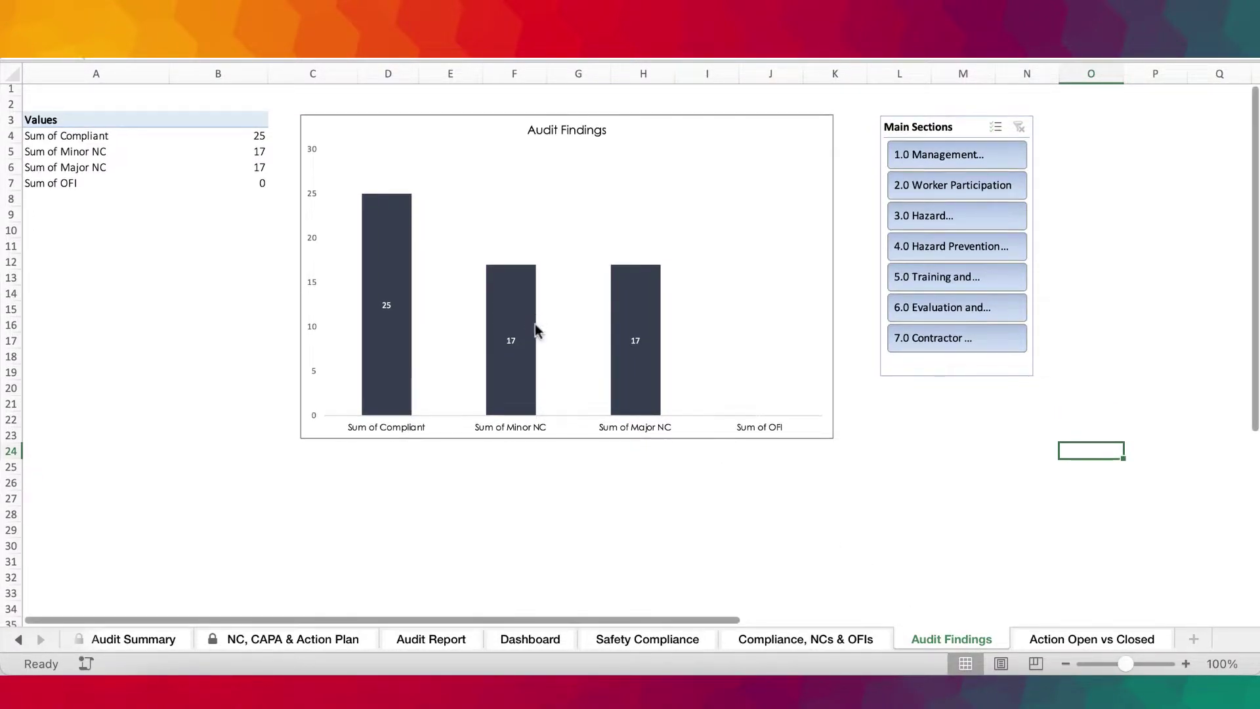
Compare the Action Open vs Closed chart with the action statuses in the NC, CAPA & Action Plan sheet.
click(1064, 639)
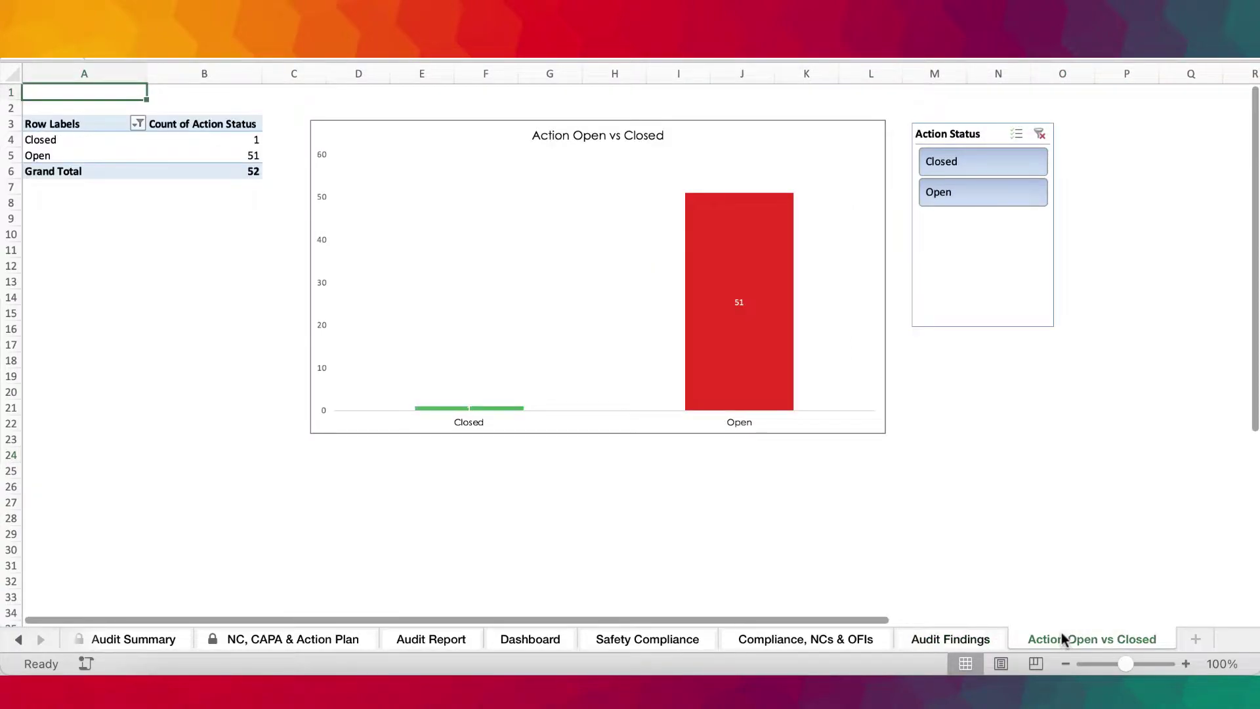
click(283, 641)
scroll(665, 423, right, 10)
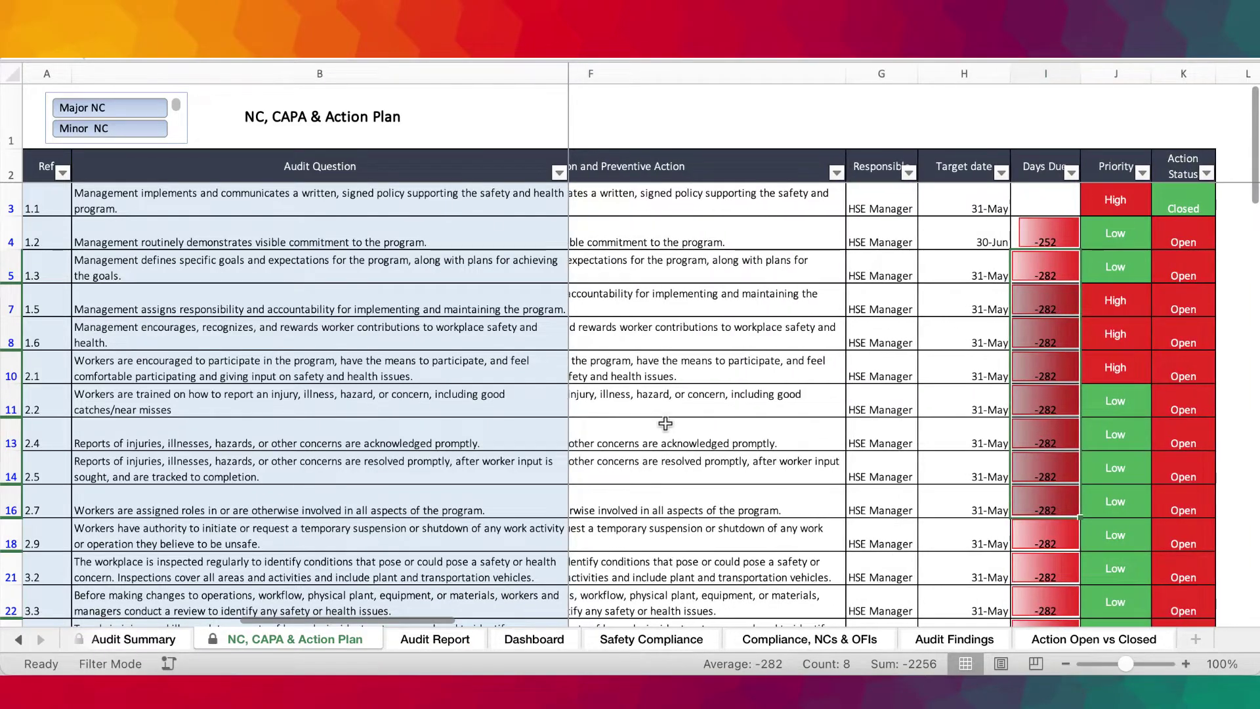
scroll(665, 424, left, 12)
scroll(665, 423, left, 2)
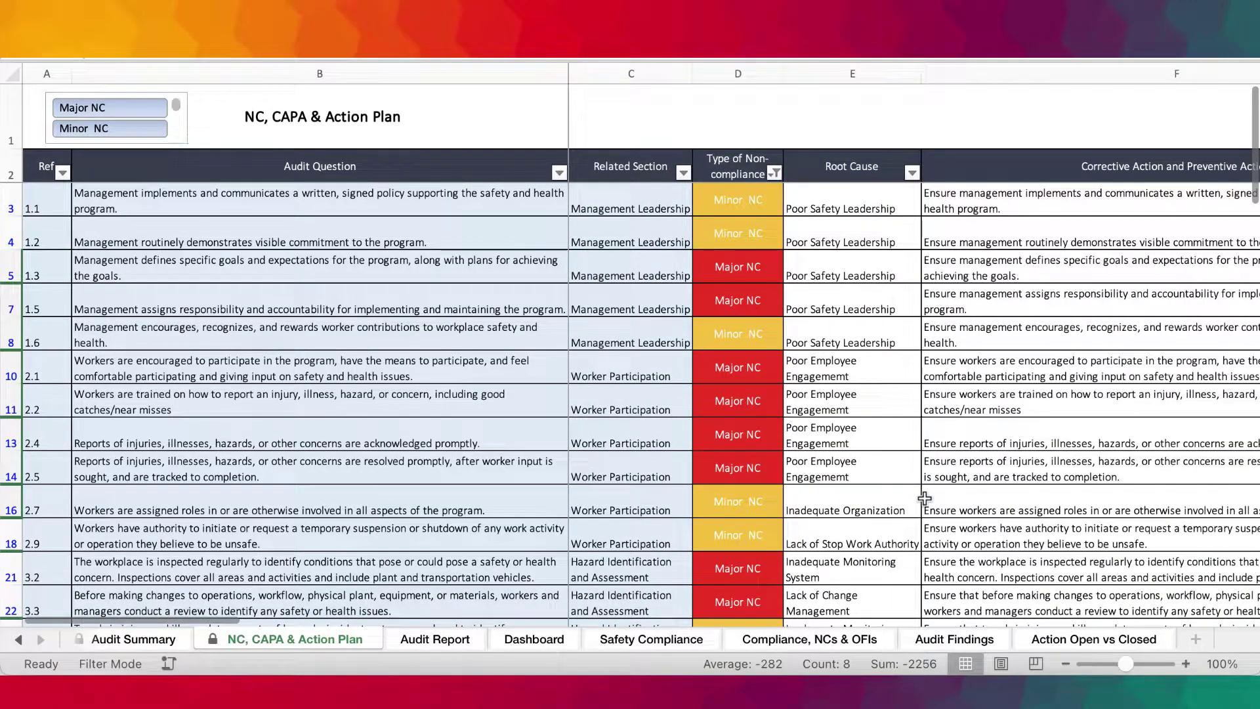
scroll(914, 545, right, 10)
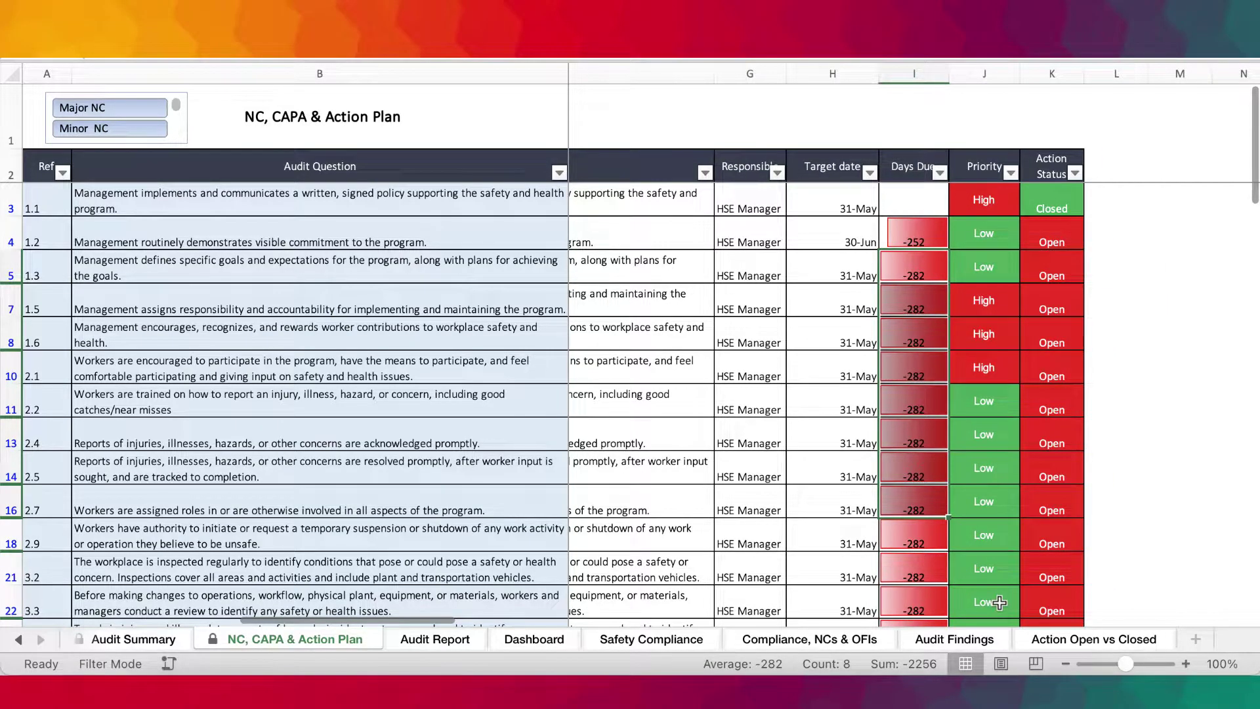
click(1072, 642)
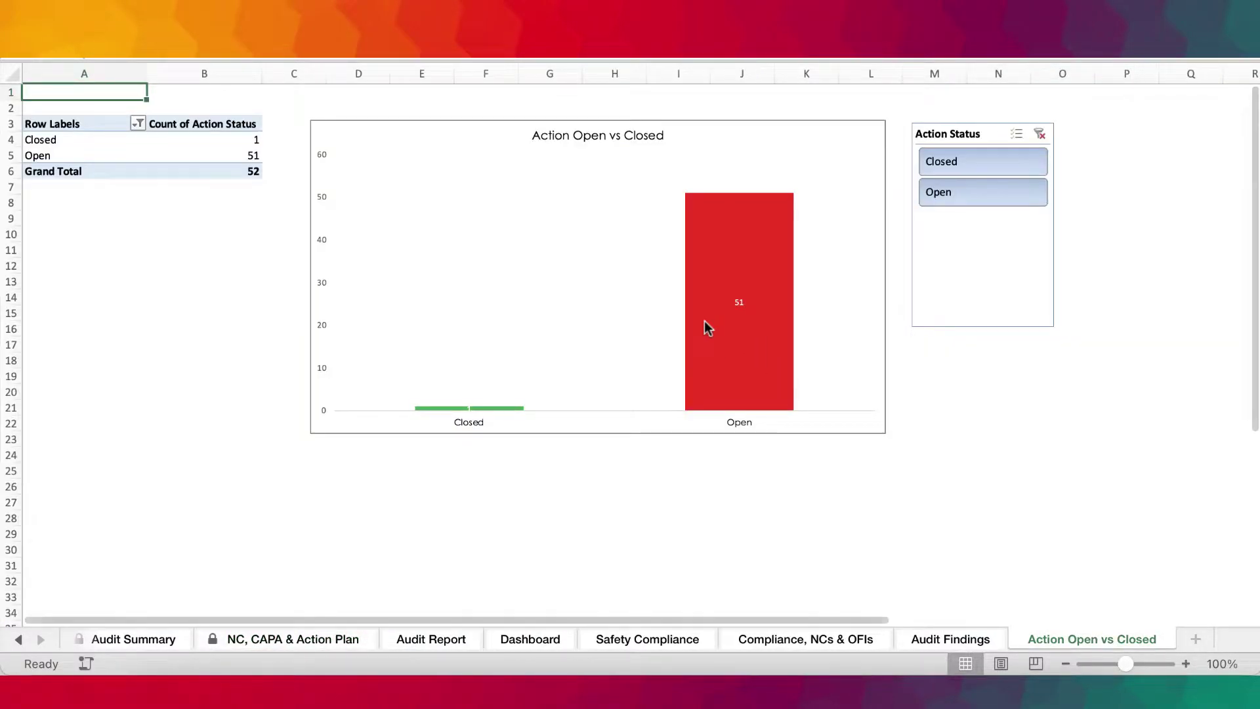
Inspect the Closed and Open bars of the Action Open vs Closed chart up close and restore the zoom to 100%.
mouse_move(705, 323)
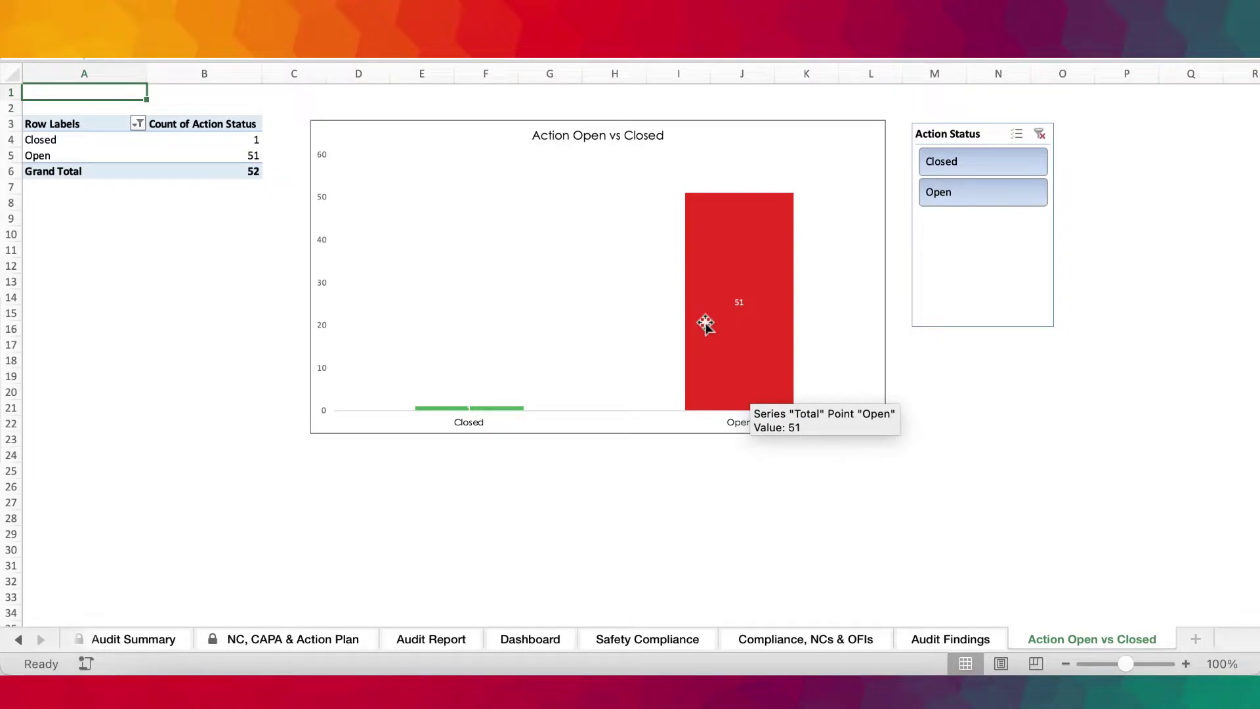
scroll(755, 269, up, 5)
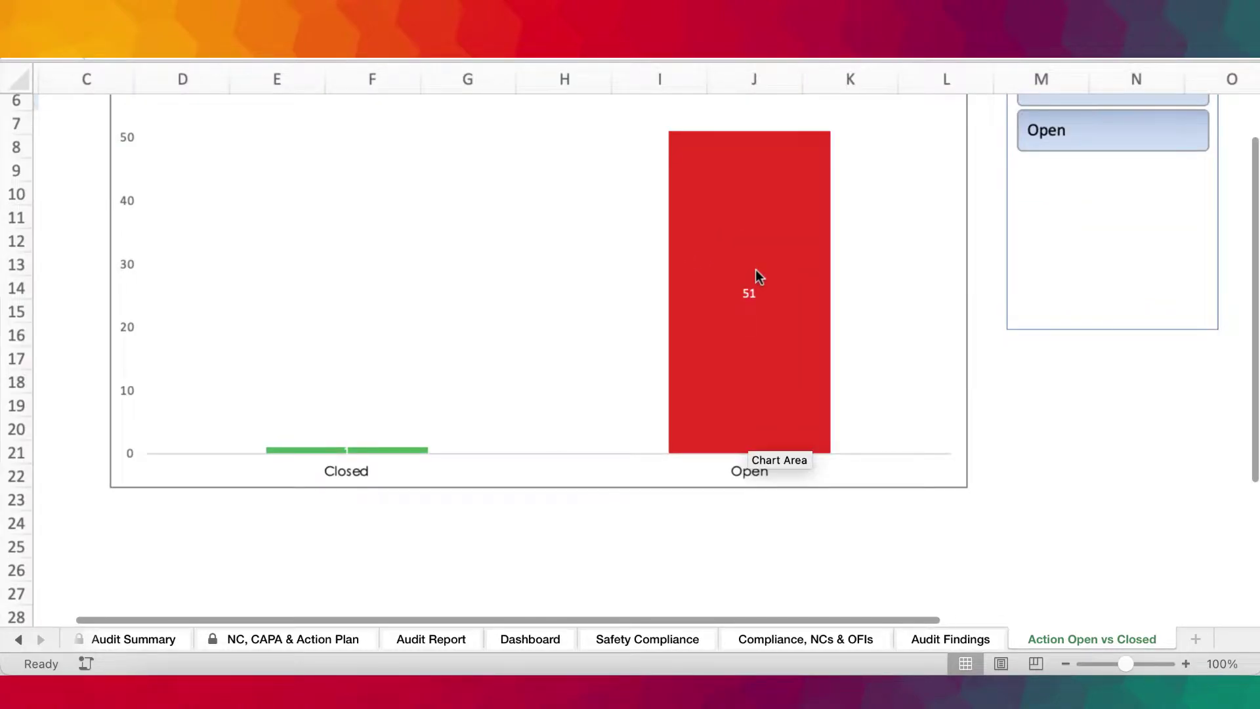
click(1065, 664)
click(1065, 664)
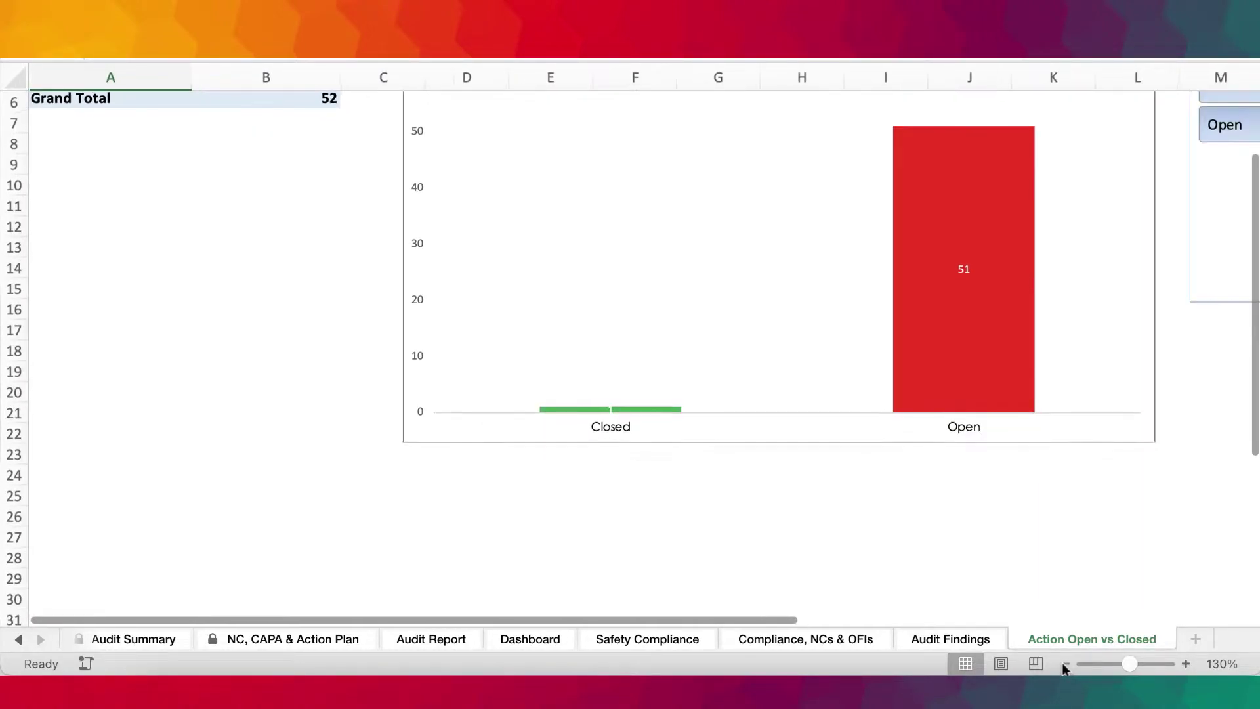
click(1065, 664)
click(1065, 664)
click(1064, 664)
scroll(520, 425, down, 1)
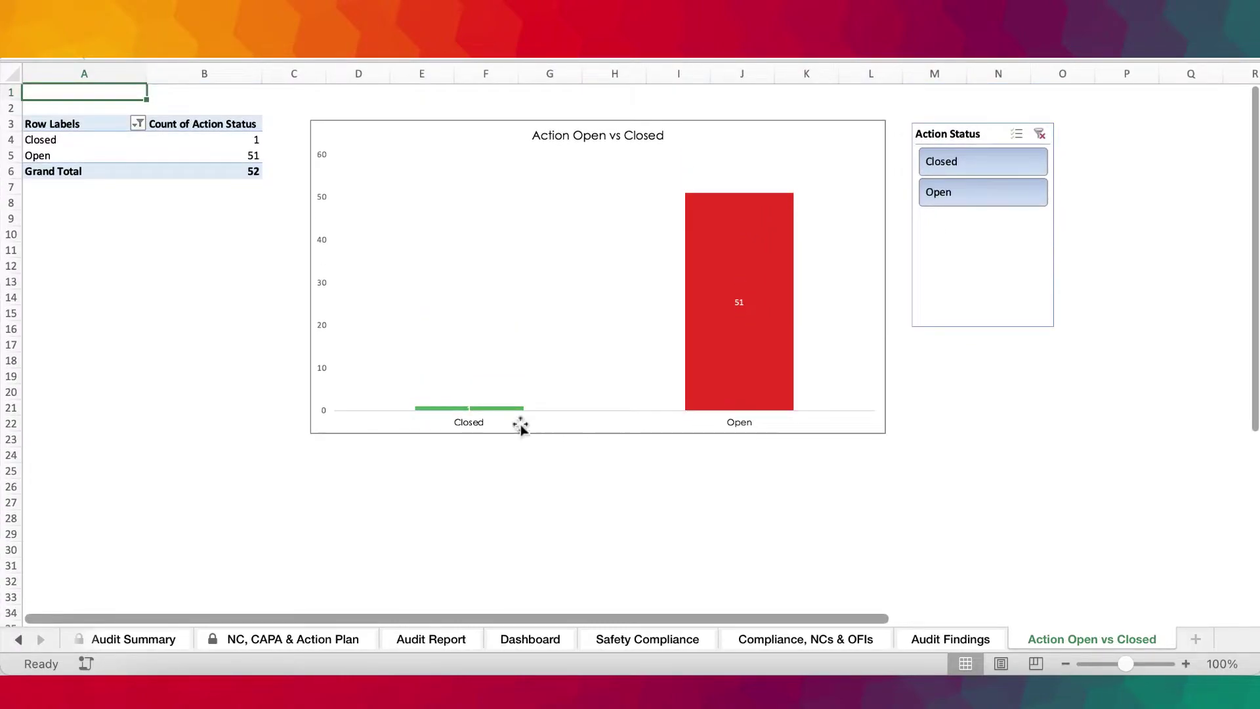
scroll(472, 415, right, 1)
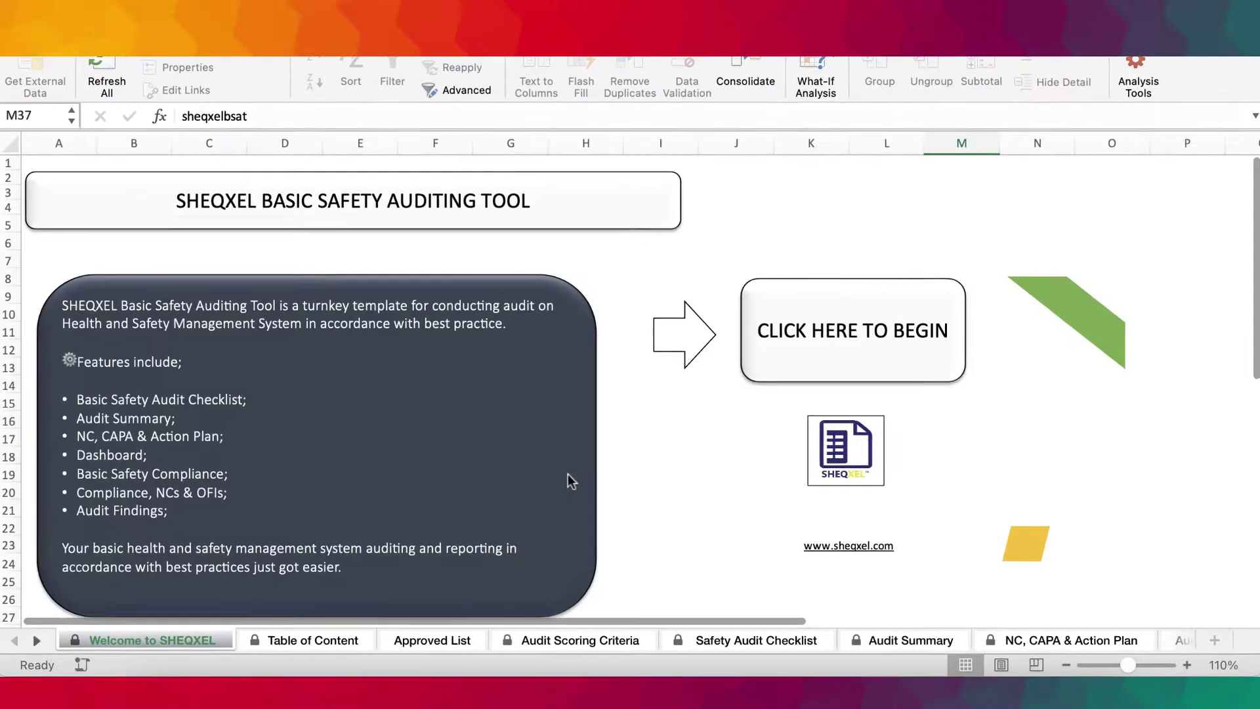
Locate the sheet and workbook password note below the Welcome to SHEQXEL content and look at the workbook protection prompt.
scroll(563, 479, down, 5)
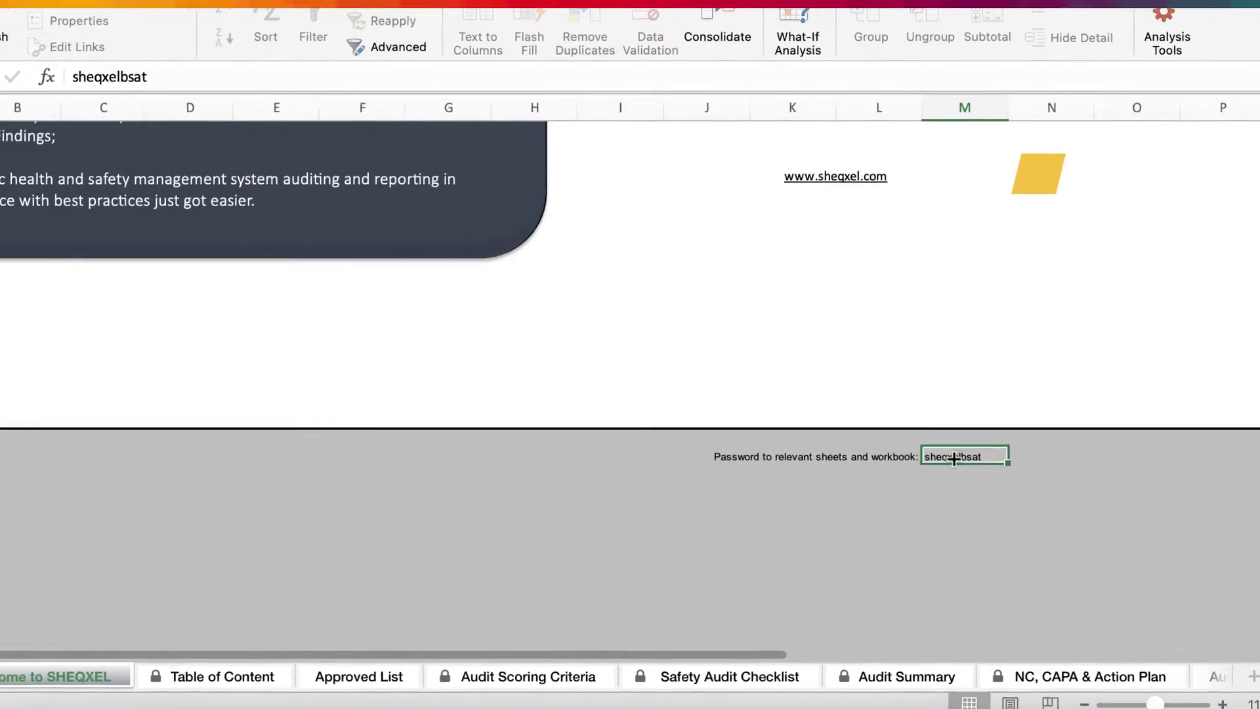
scroll(955, 458, up, 5)
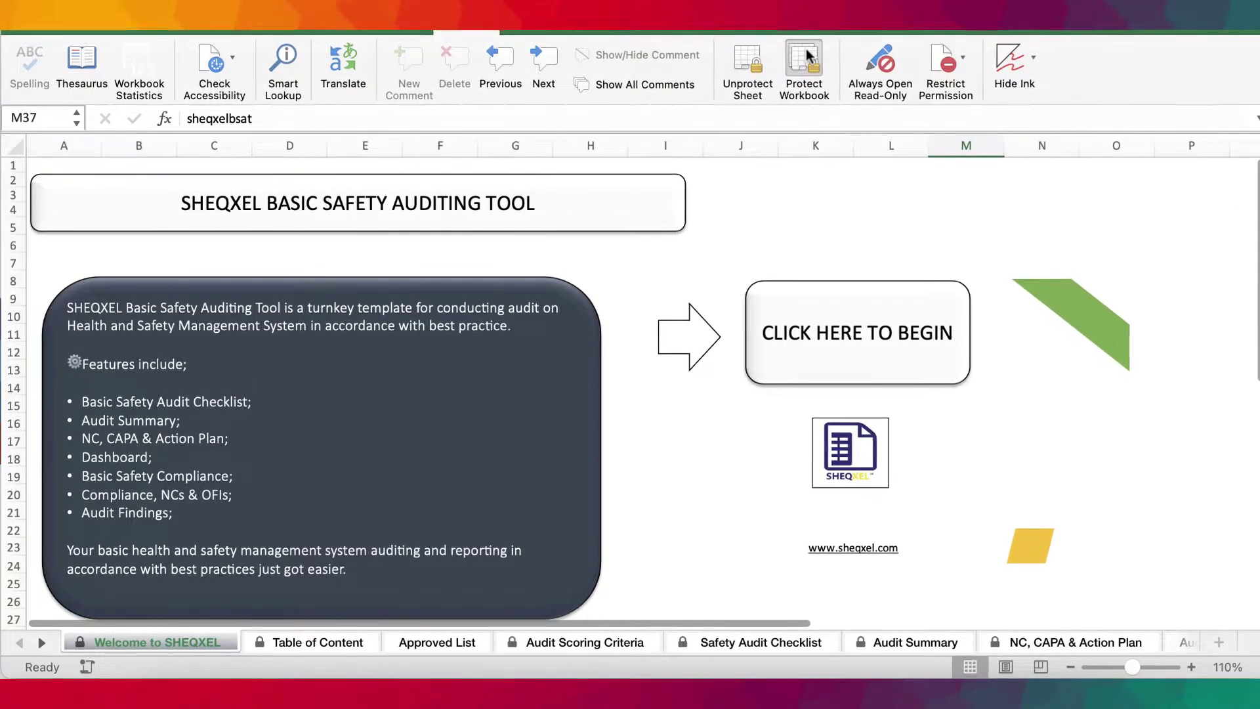
click(800, 71)
click(680, 345)
scroll(967, 515, down, 5)
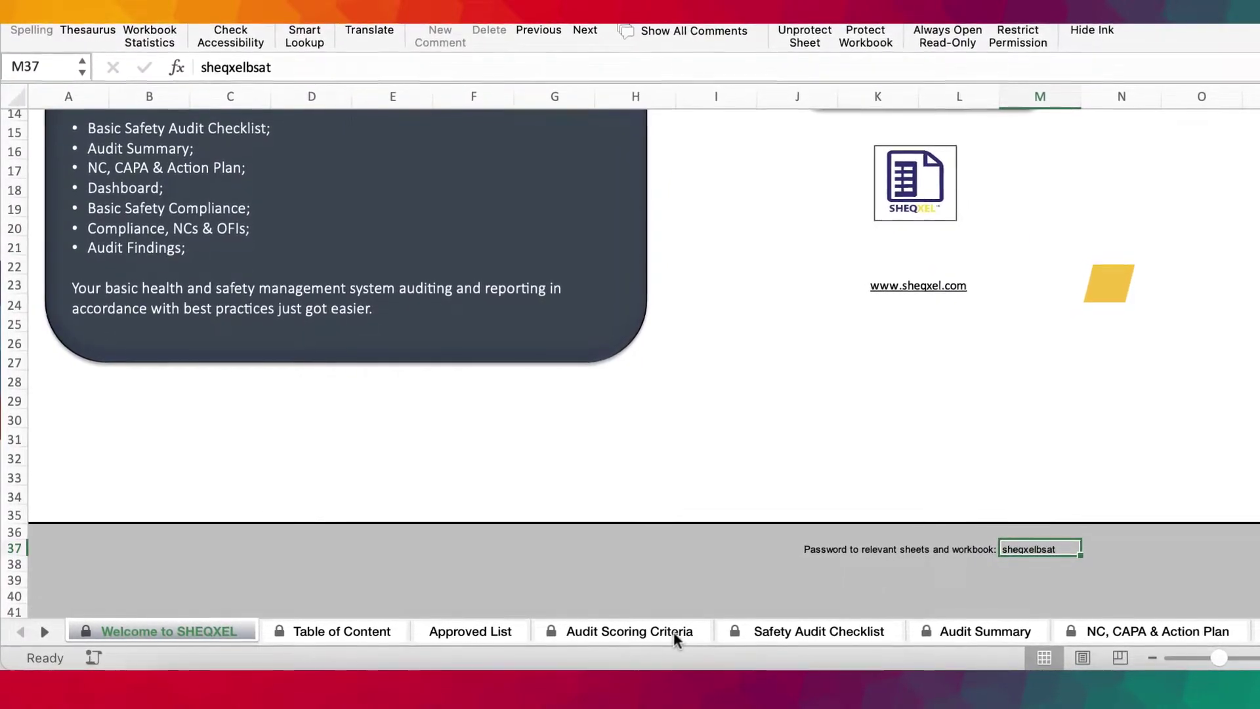
Clear the audit findings of Management Leadership questions 1.1 to 1.6 in the Safety Audit Checklist.
click(675, 631)
click(807, 632)
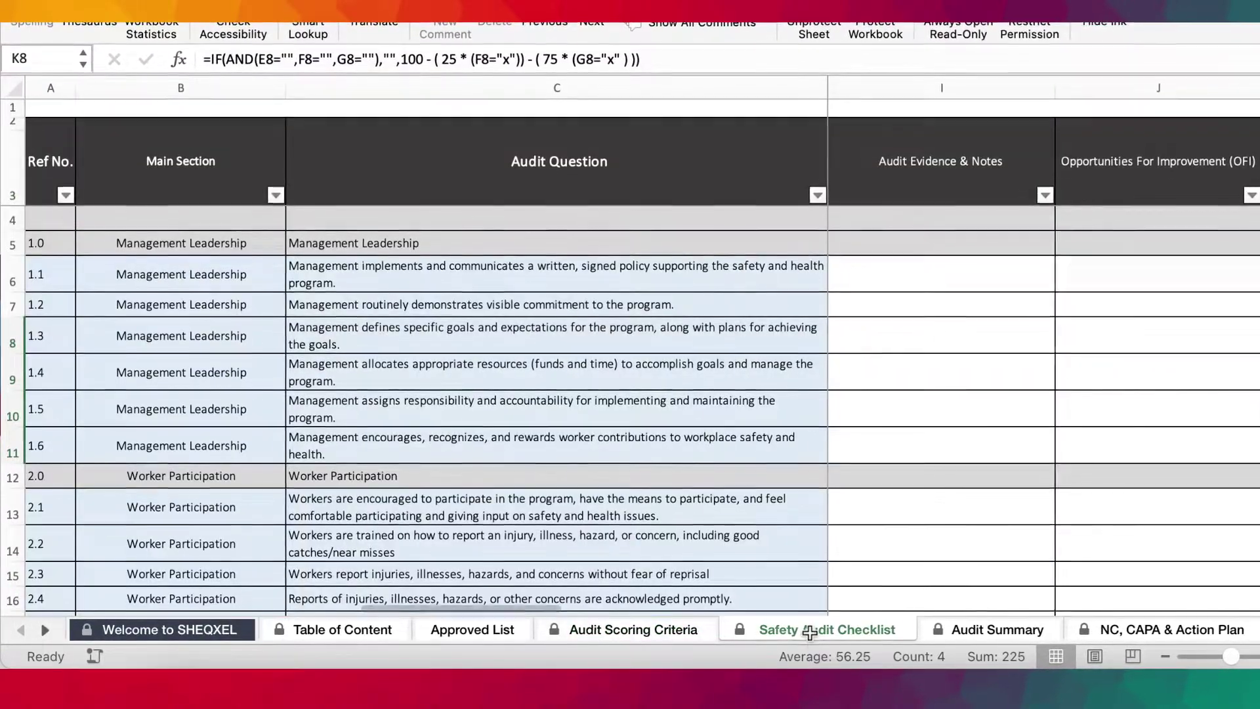
scroll(1136, 434, right, 5)
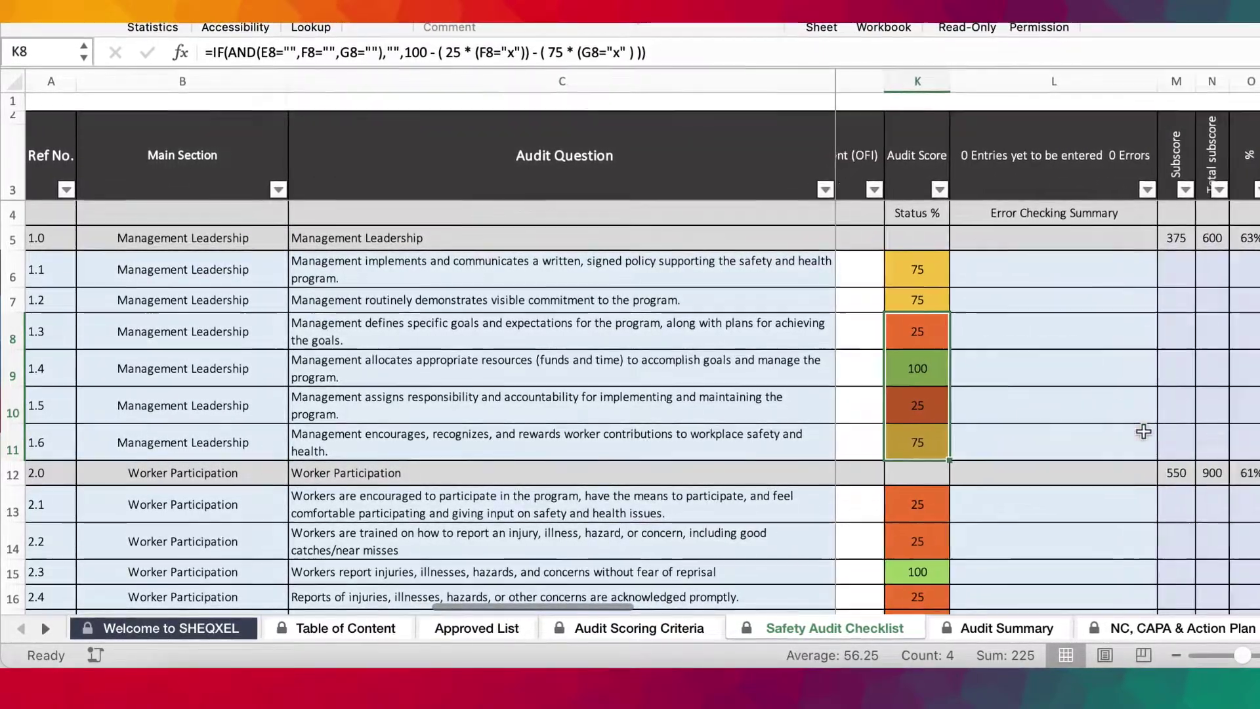
scroll(1142, 434, left, 10)
drag(1095, 262, 1186, 453)
key(Delete)
Clear the audit findings of Worker Participation questions 2.1 to 2.9.
scroll(1195, 453, down, 3)
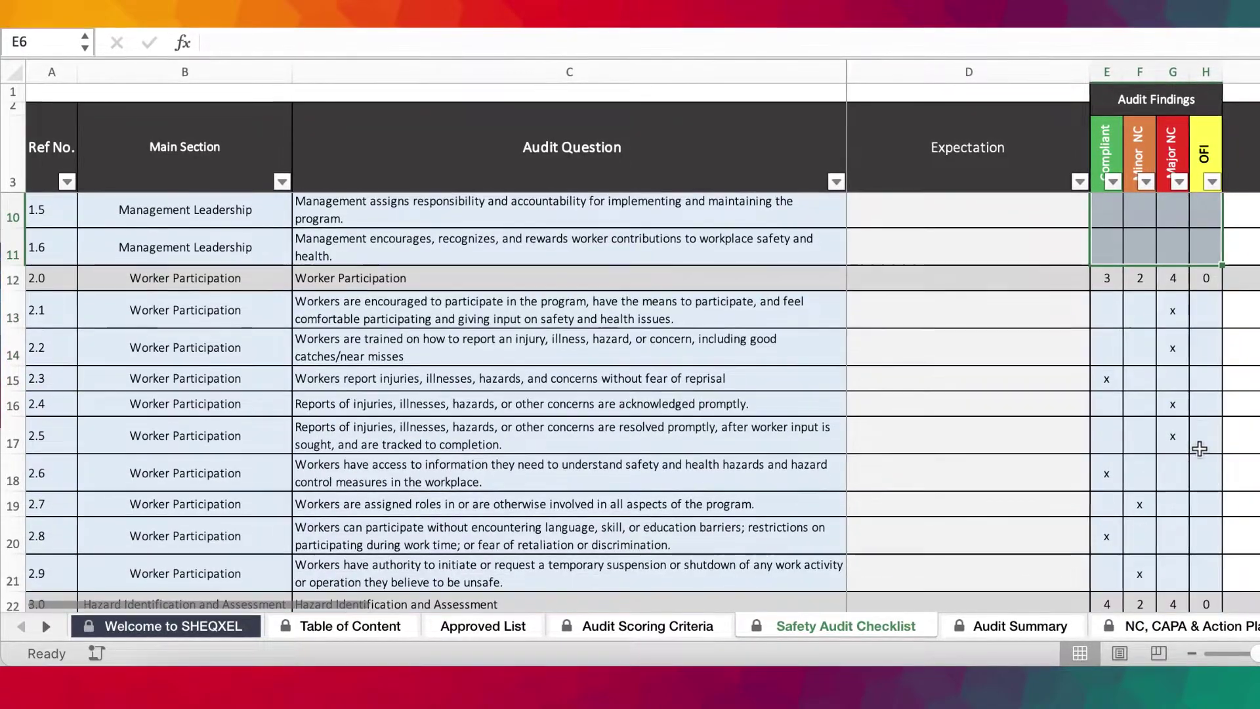
drag(1108, 309, 1208, 573)
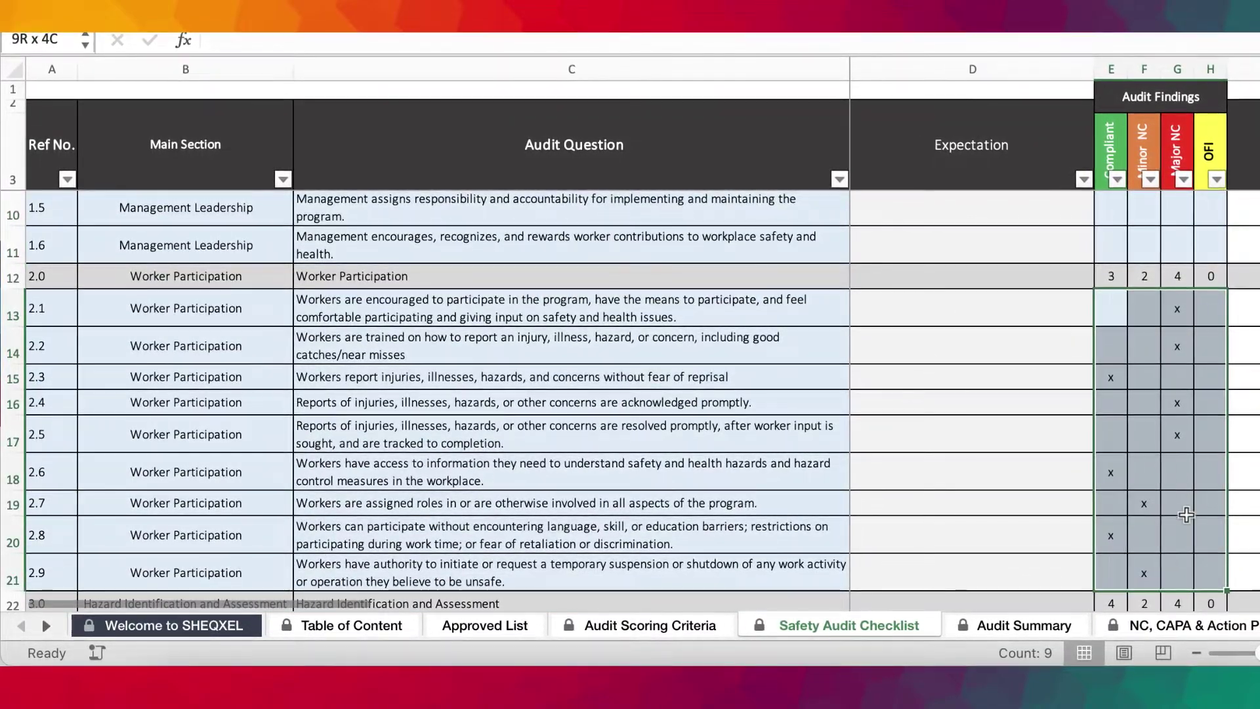
key(Delete)
Clear the audit findings of the Hazard Identification and Assessment and the Hazard Prevention and Controls questions.
scroll(1175, 455, down, 5)
drag(1111, 377, 1200, 462)
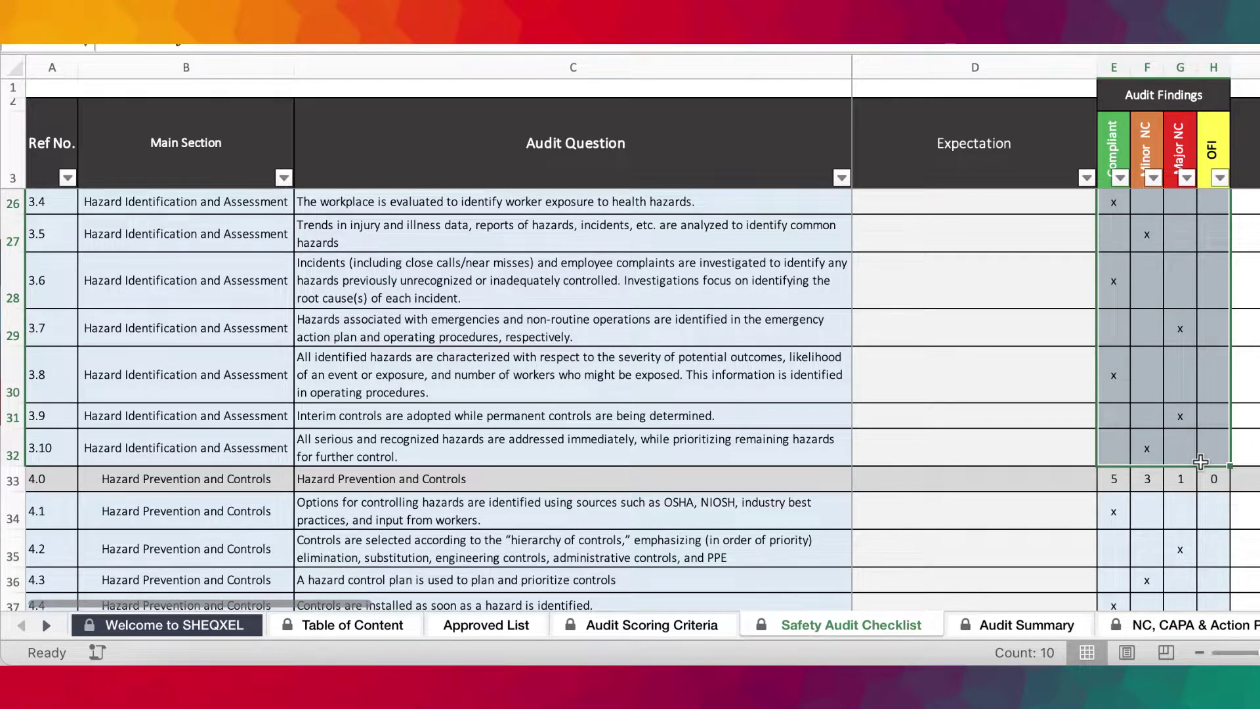
scroll(1182, 407, down, 5)
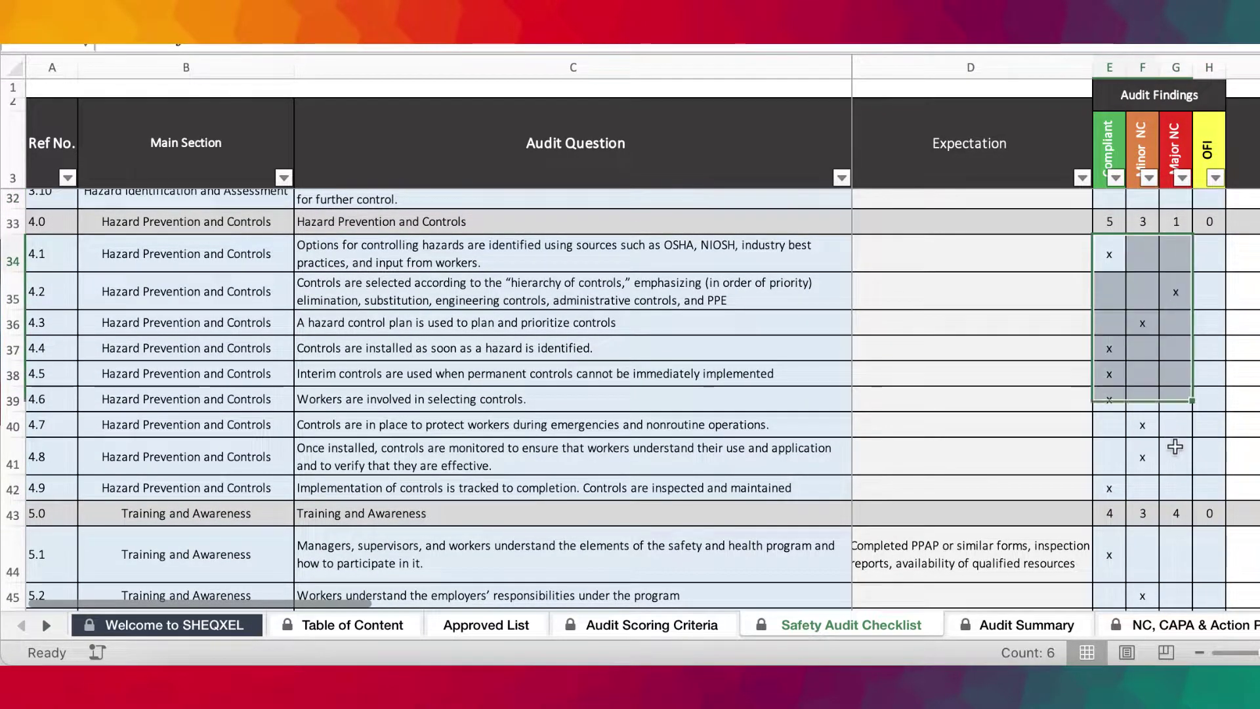
Clear the audit findings of the Training and Awareness and the Evaluation and Improvement questions.
scroll(1191, 406, down, 5)
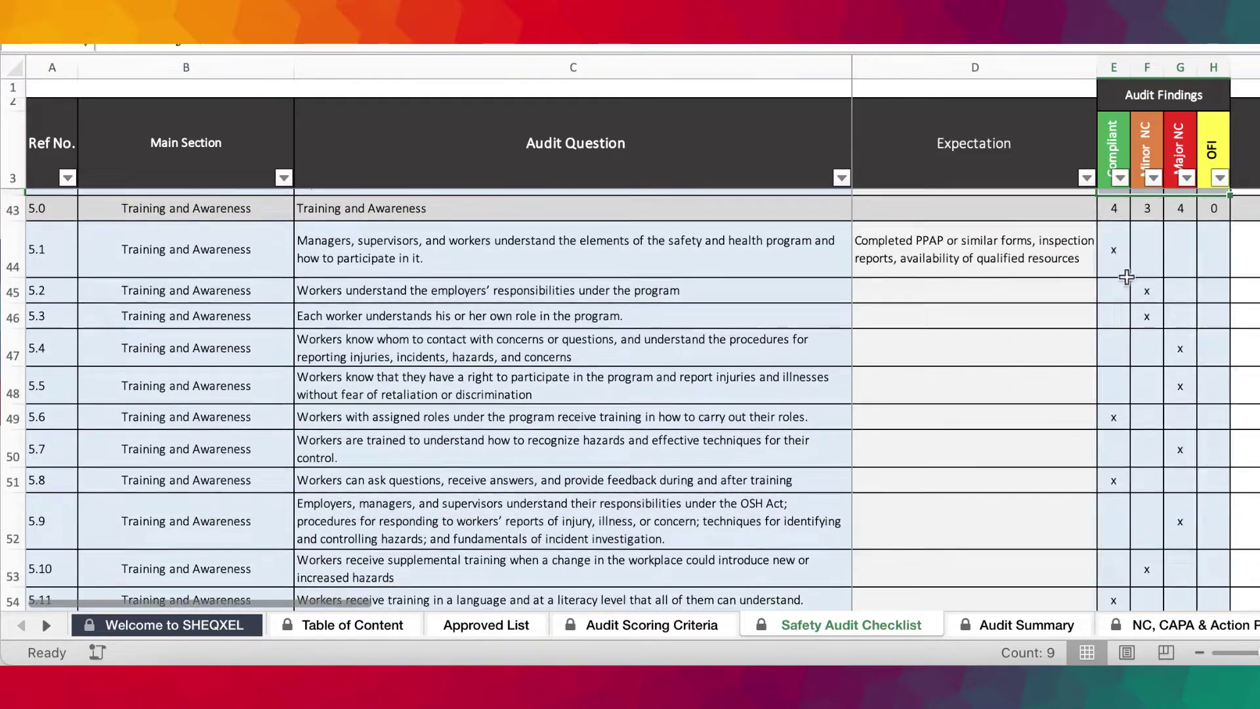
drag(1215, 464, 1213, 515)
scroll(1205, 446, down, 5)
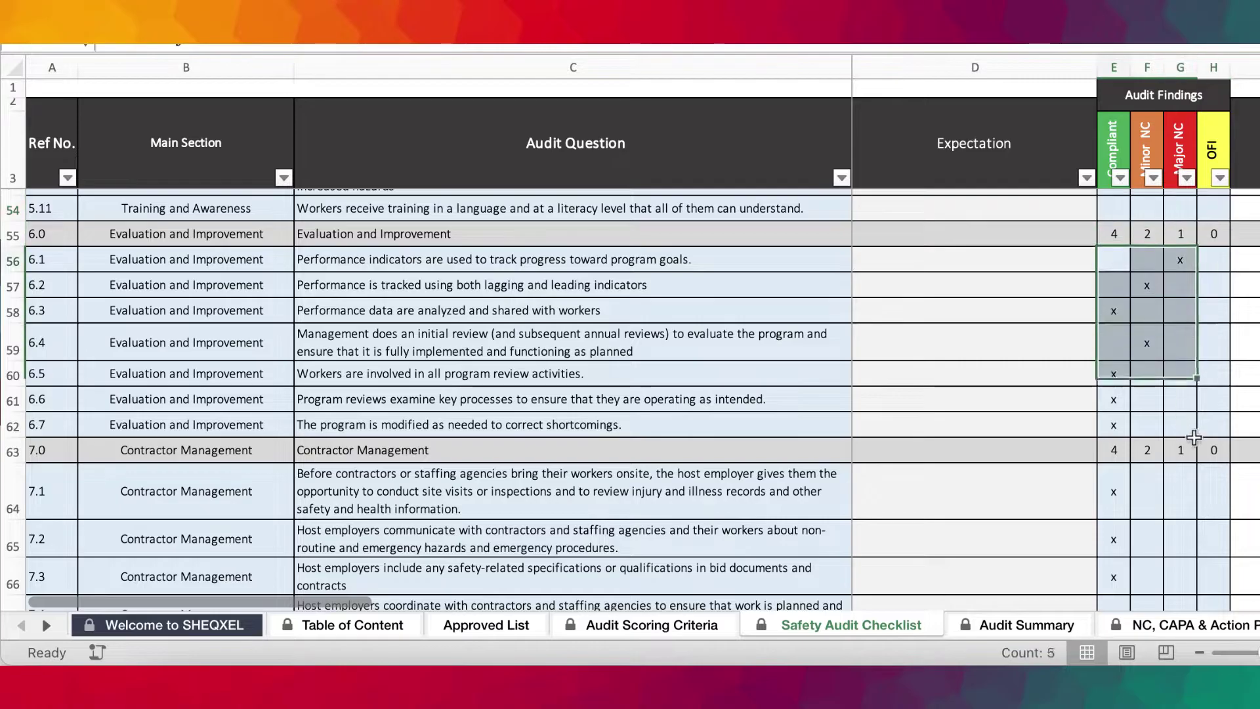
drag(1194, 437, 1215, 434)
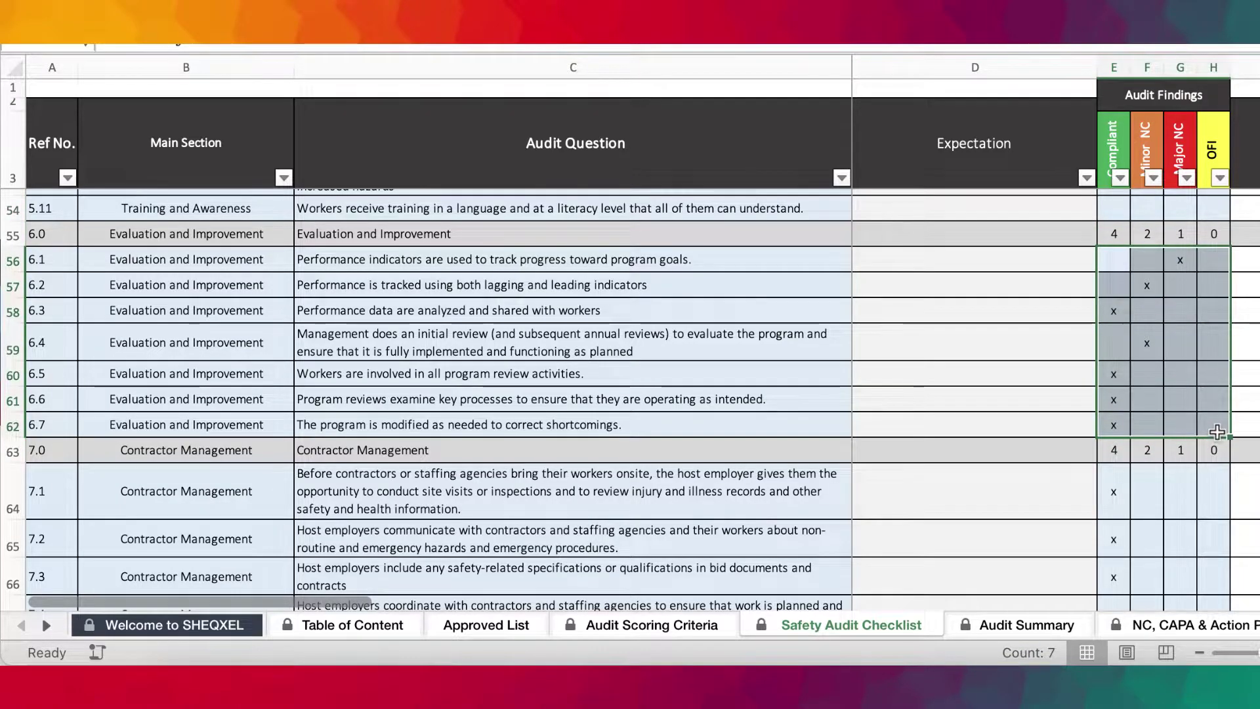
Clear the audit findings of Contractor Management questions 7.1 to 7.7 and return to the start of the checklist.
scroll(1217, 432, down, 5)
drag(1114, 245, 1209, 488)
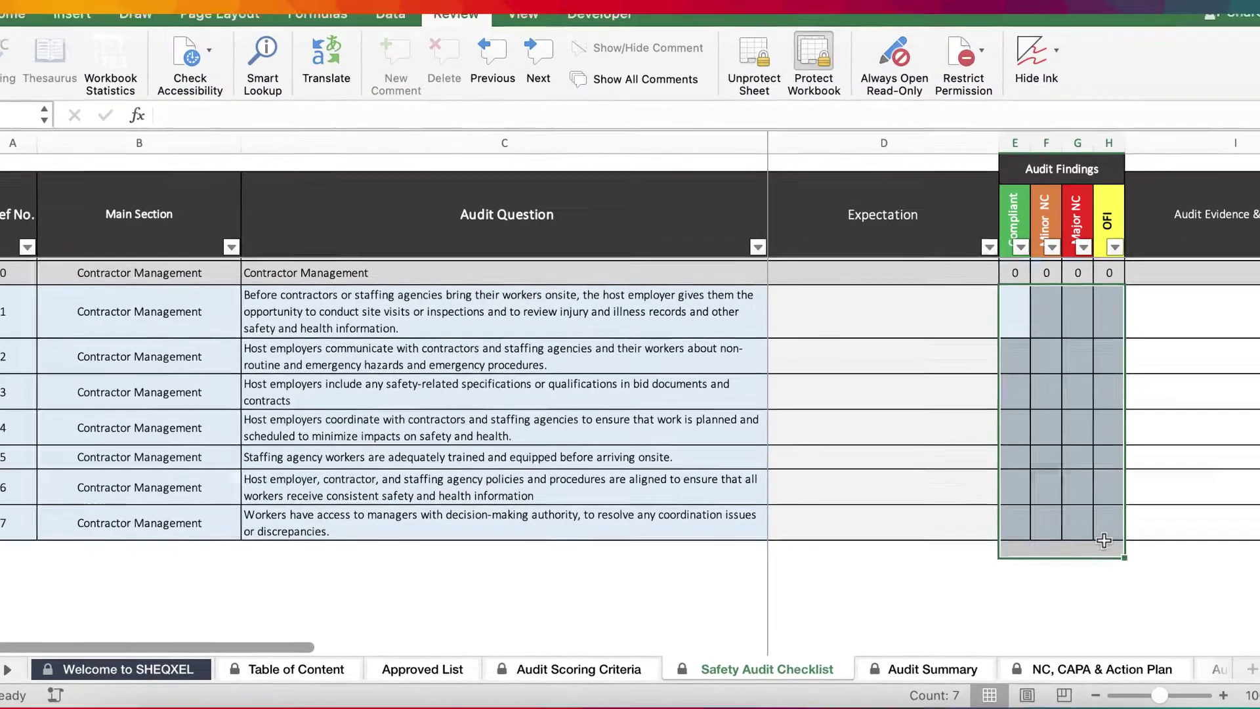
scroll(1208, 488, up, 20)
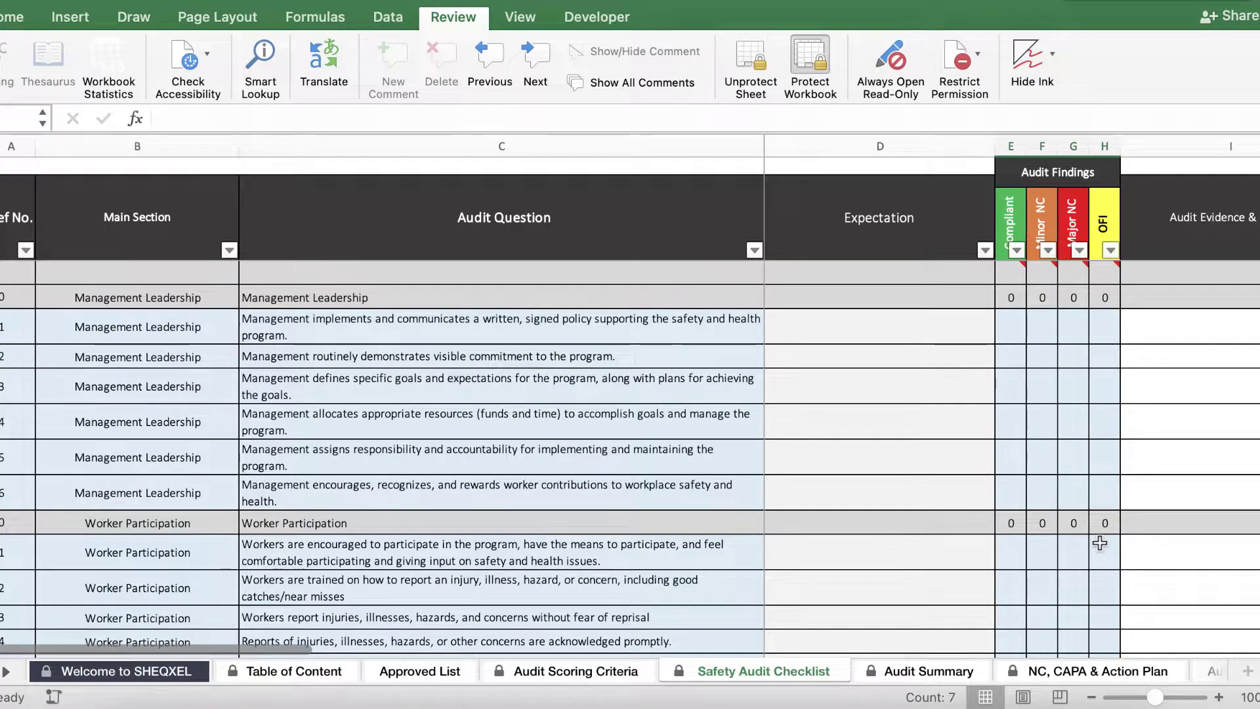
Check how the Audit Summary, NC, CAPA & Action Plan and Dashboard sheets reflect the cleared checklist.
click(918, 671)
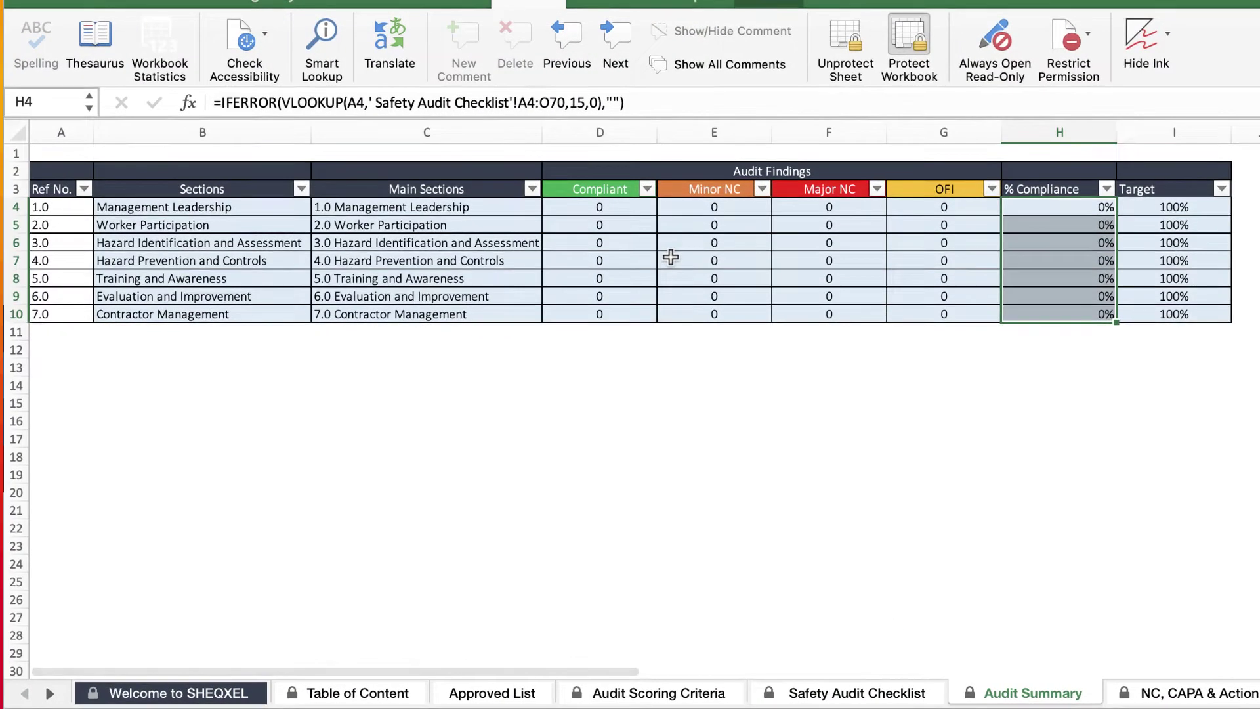
click(1205, 698)
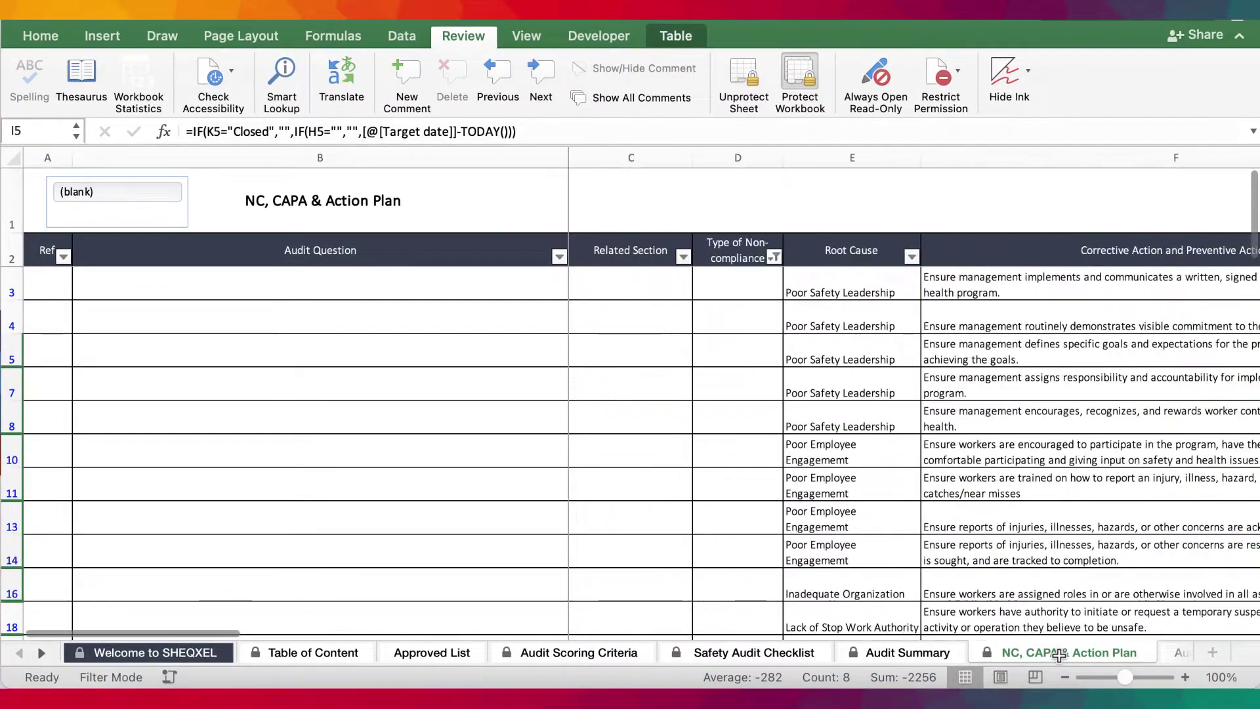
click(41, 653)
click(41, 653)
click(981, 655)
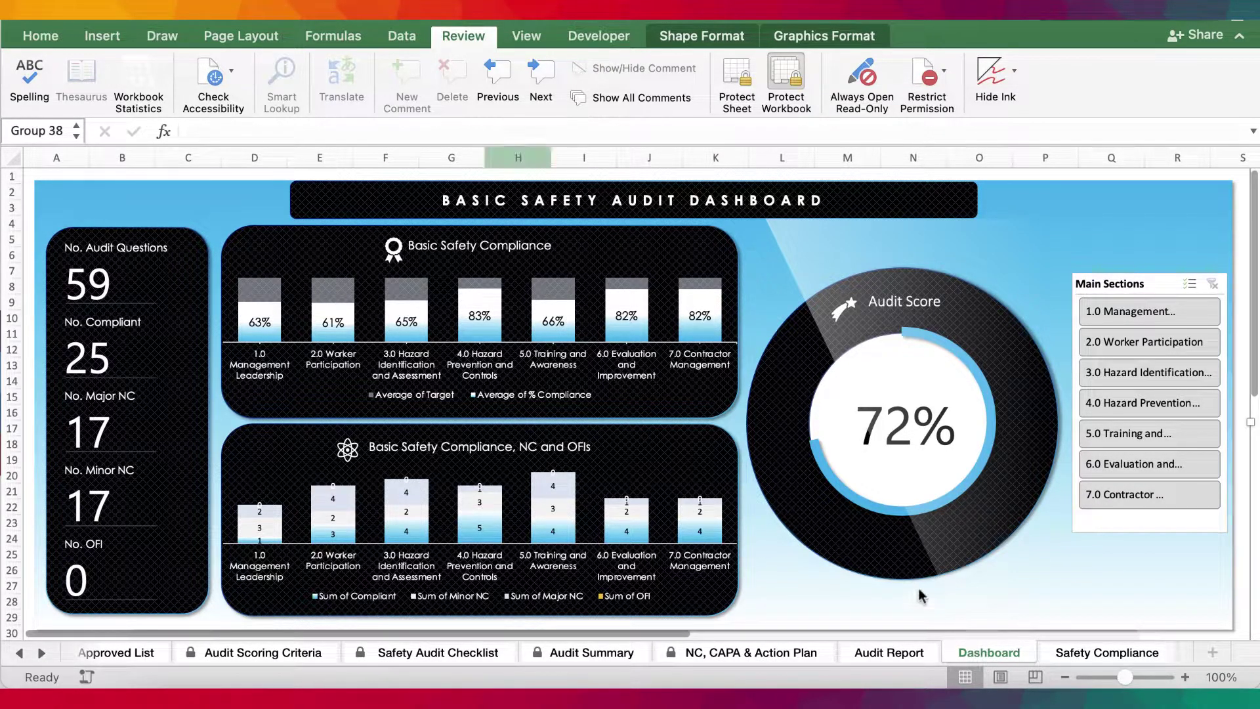
Refresh all workbook data to update the Basic Safety Audit Dashboard.
click(407, 39)
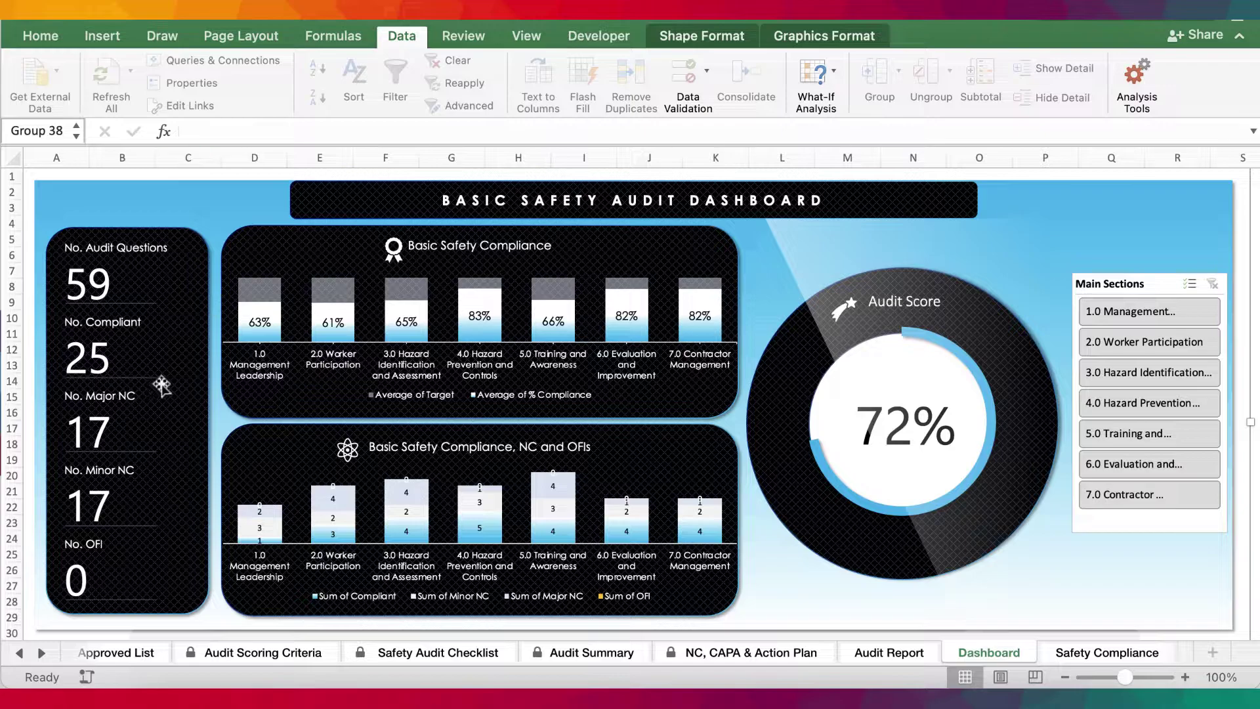
scroll(148, 406, down, 4)
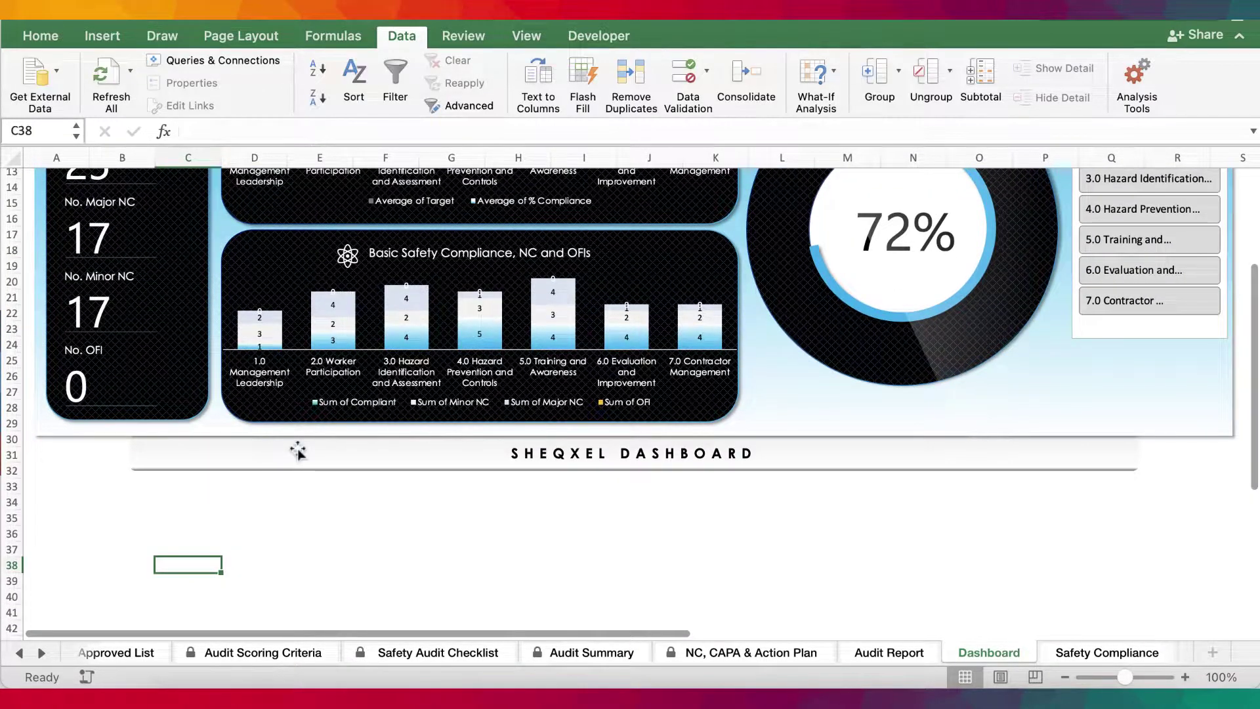
key(Escape)
scroll(297, 449, up, 4)
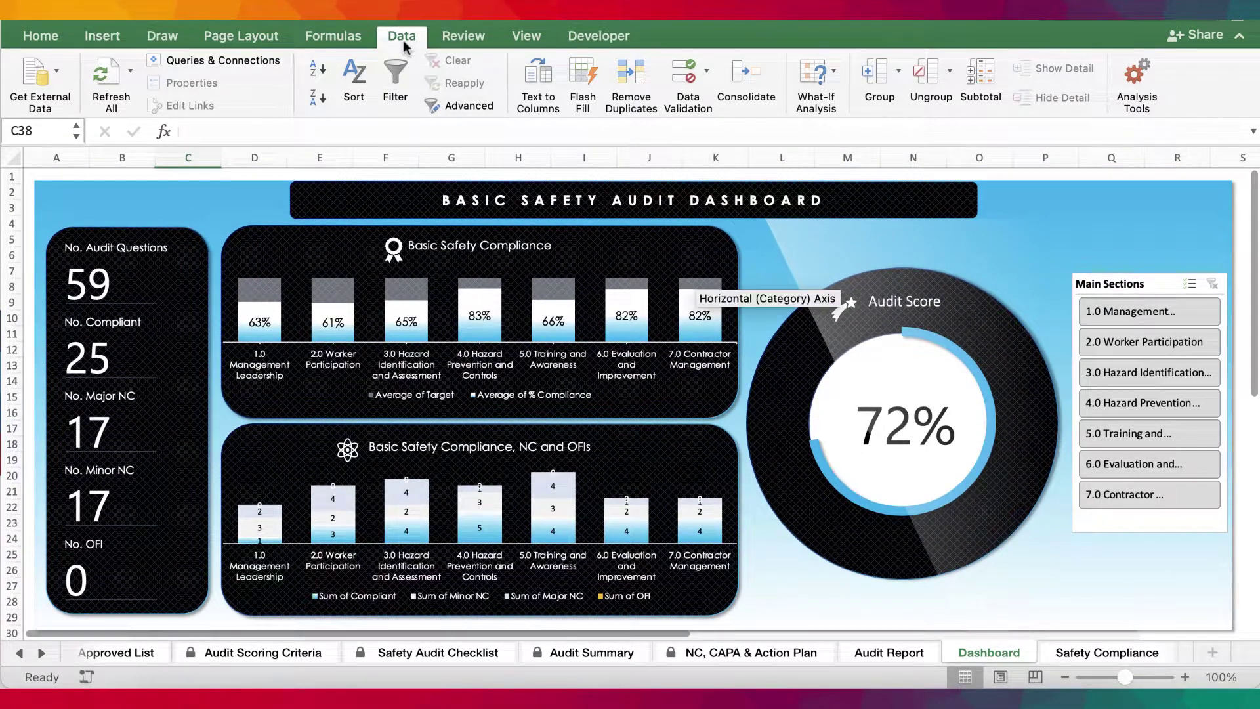
click(112, 81)
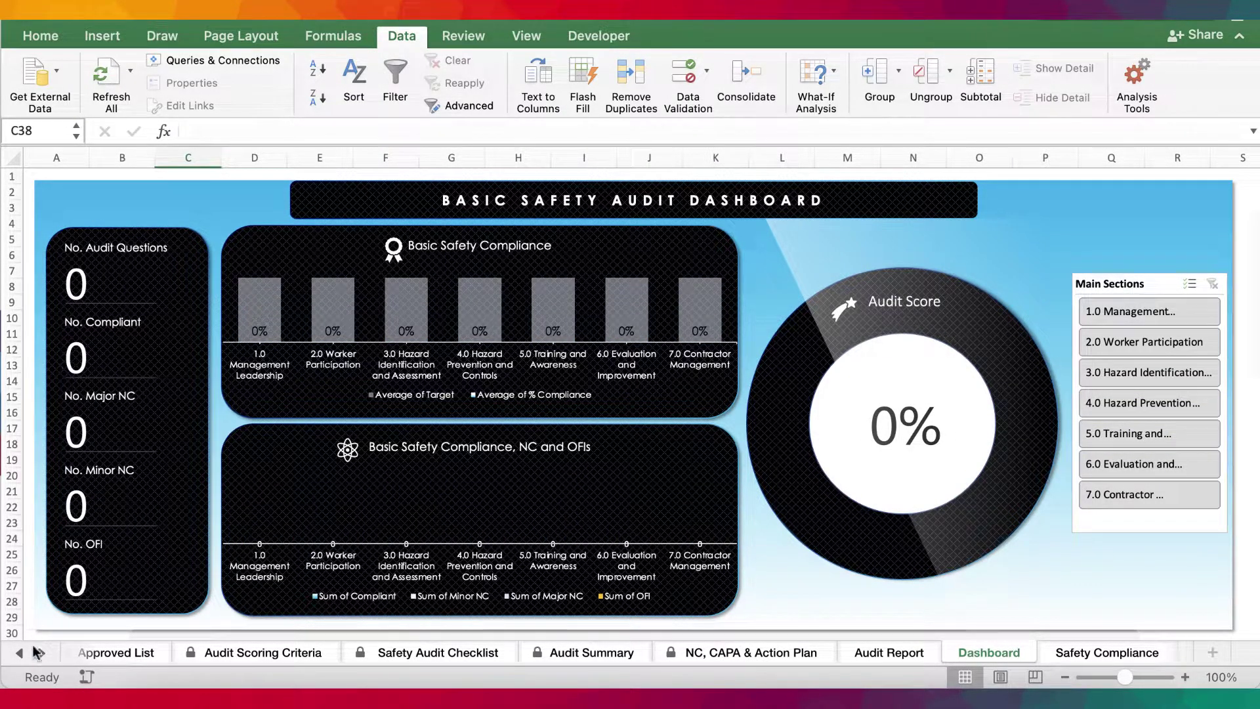
Check the refreshed charts on the Safety Compliance, Compliance, NCs & OFIs and Audit Findings sheets.
scroll(722, 652, right, 3)
click(796, 653)
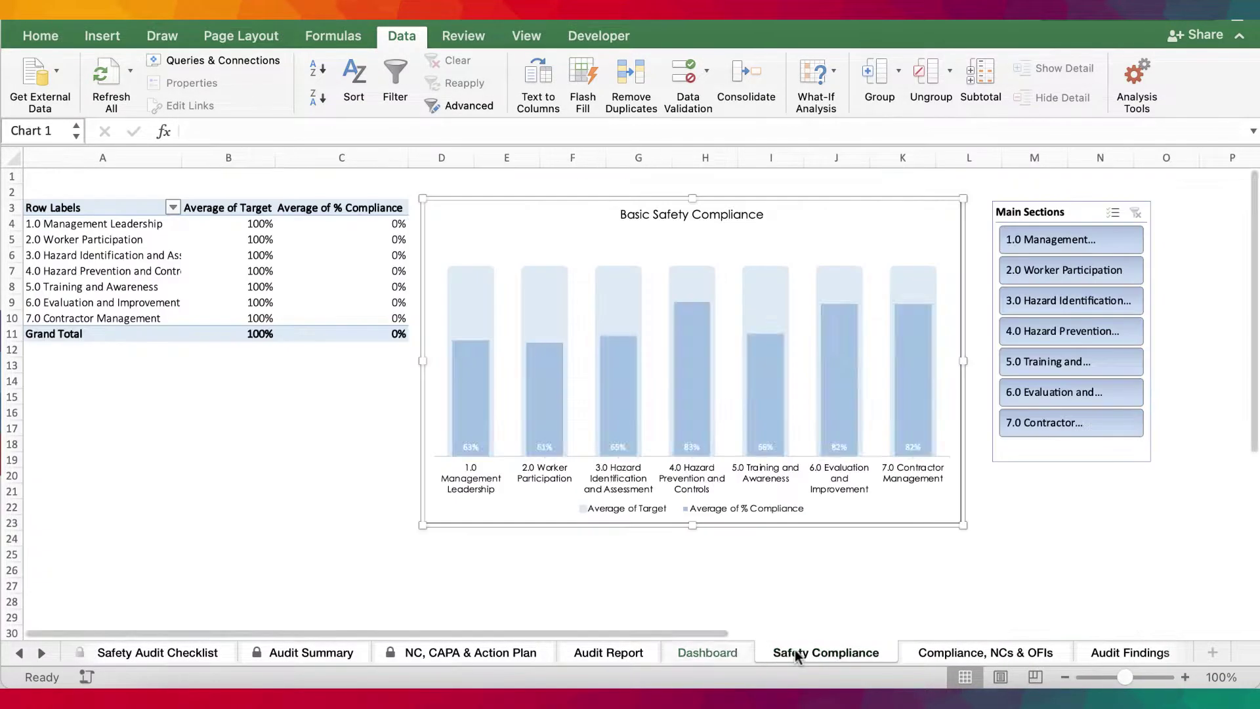
click(947, 652)
click(1097, 652)
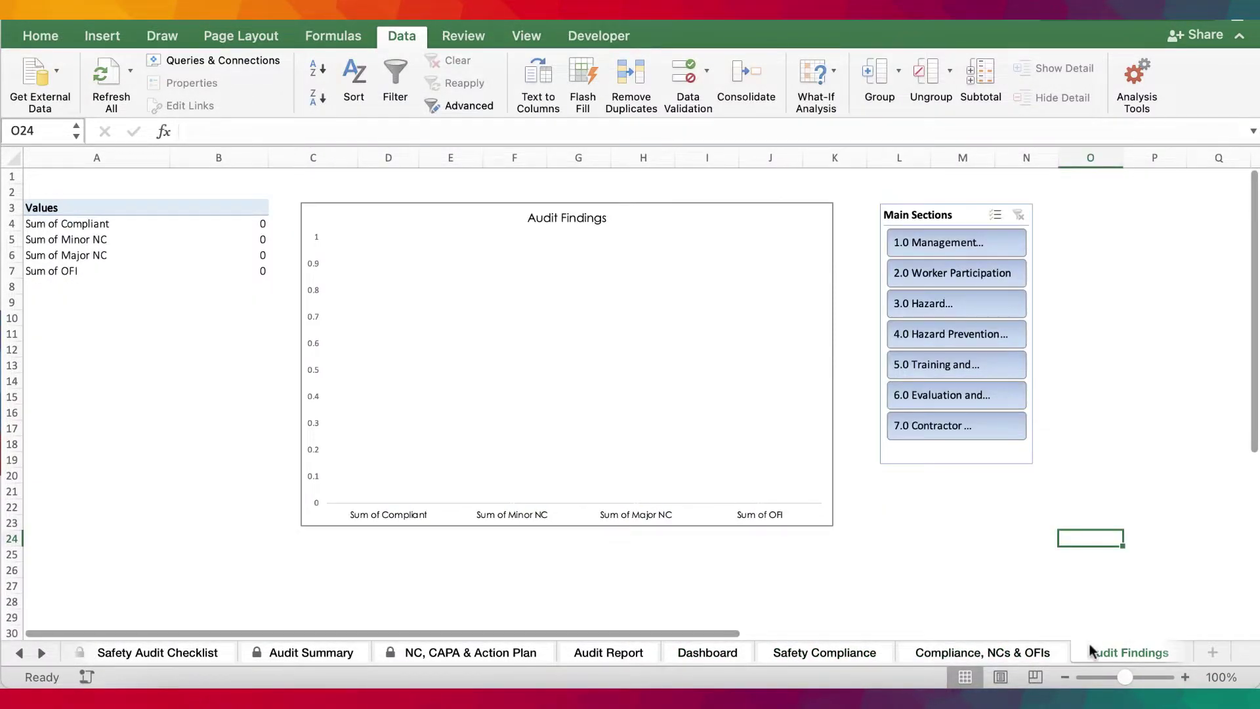
Return to the Audit Summary sheet and bring the workbook's first sheets back within reach.
click(352, 654)
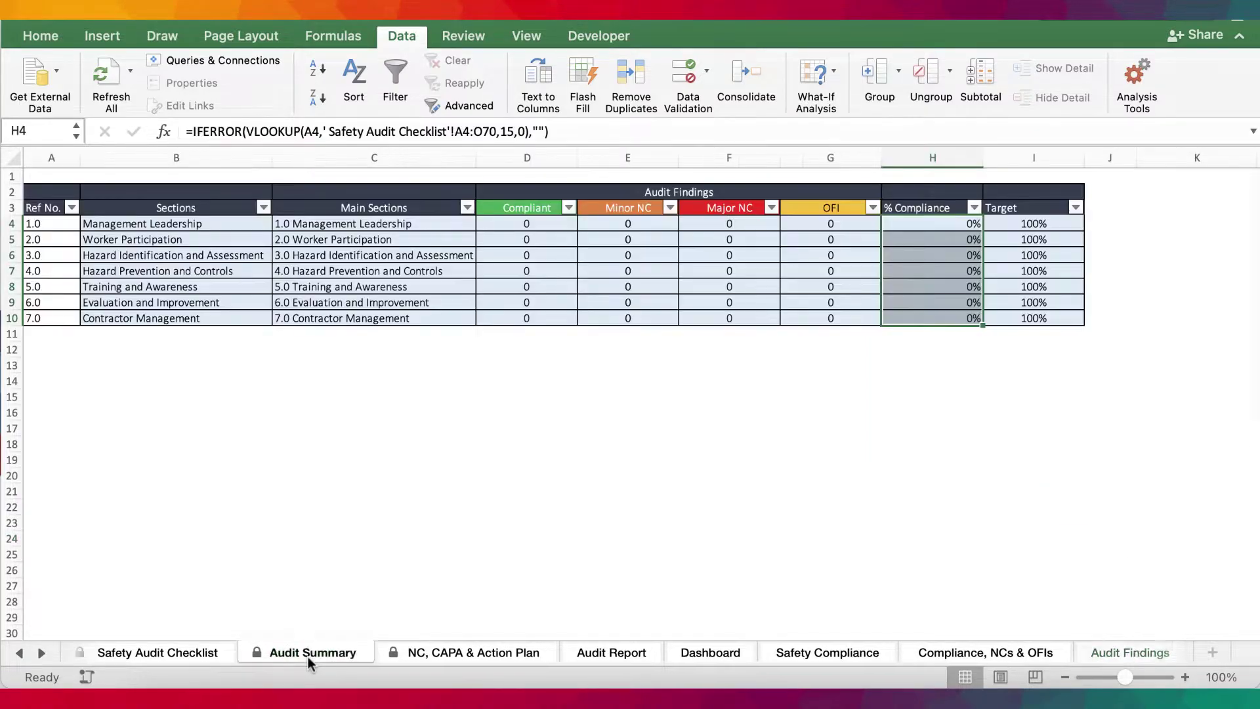
click(19, 652)
click(19, 652)
click(19, 653)
click(19, 652)
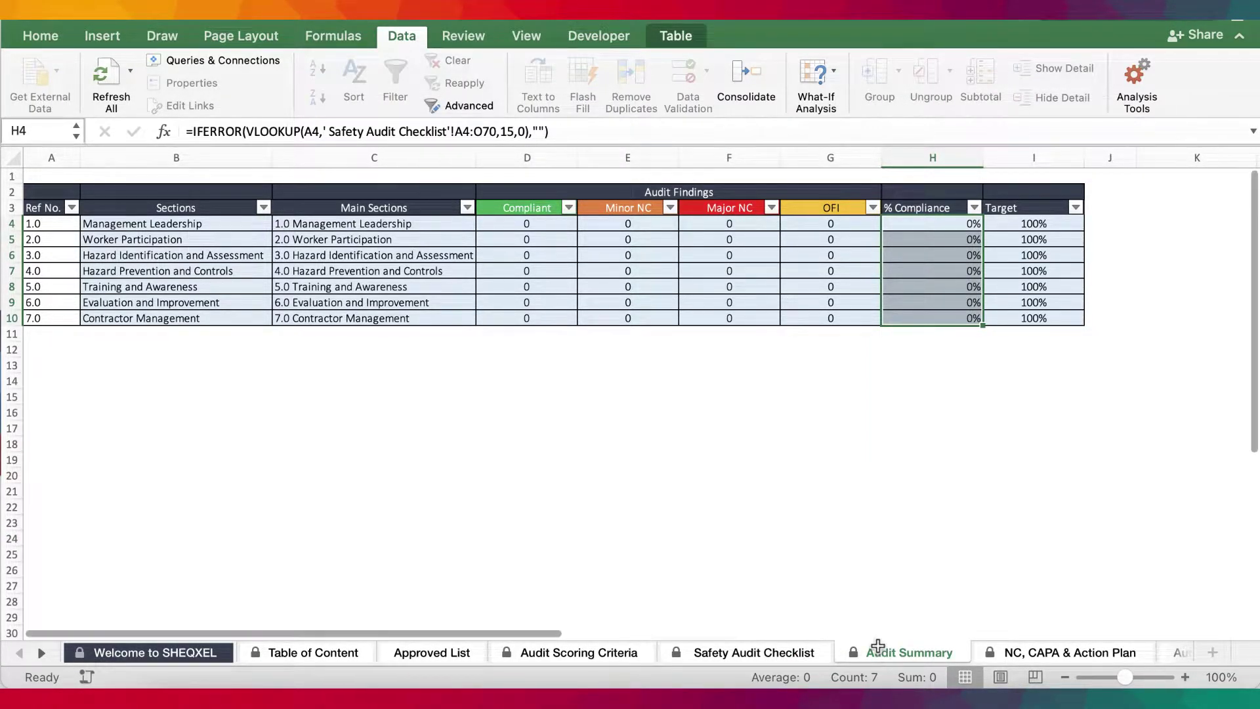
Open the NC, CAPA & Action Plan sheet and examine what remains in its columns from Audit Question to Action Status.
click(40, 653)
click(39, 653)
click(39, 652)
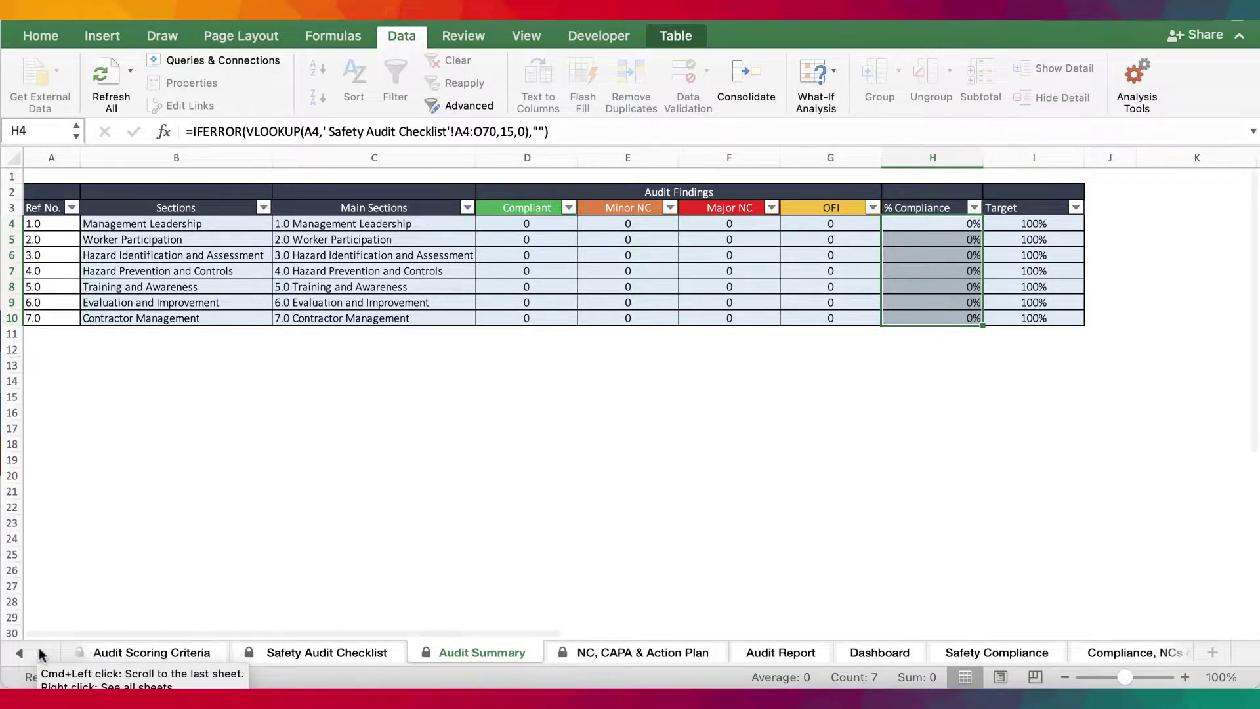
click(680, 663)
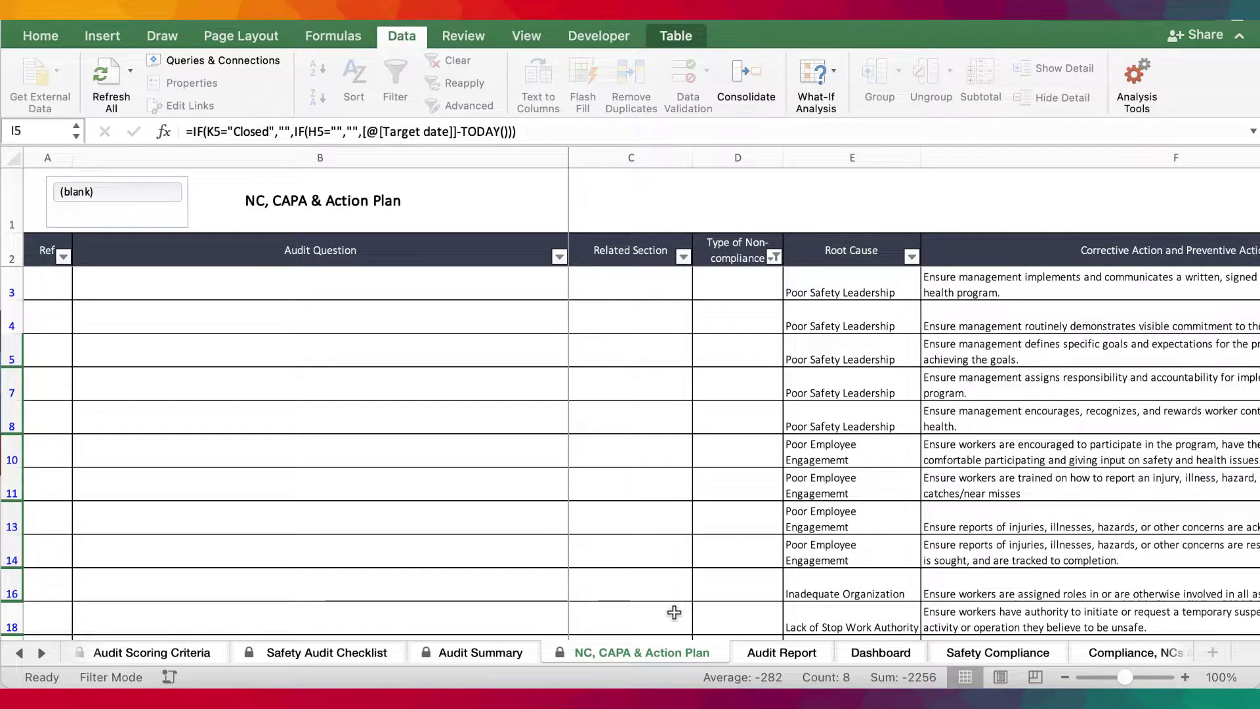
scroll(768, 427, right, 5)
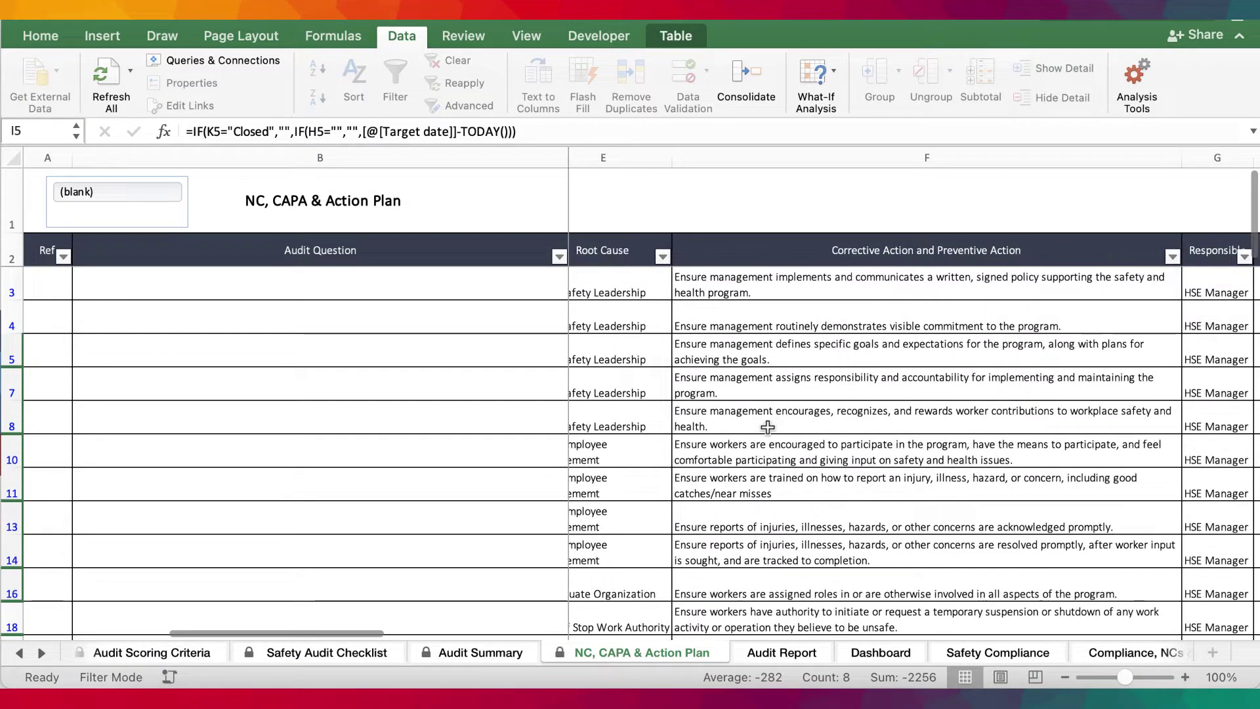
scroll(768, 427, right, 3)
scroll(722, 426, left, 8)
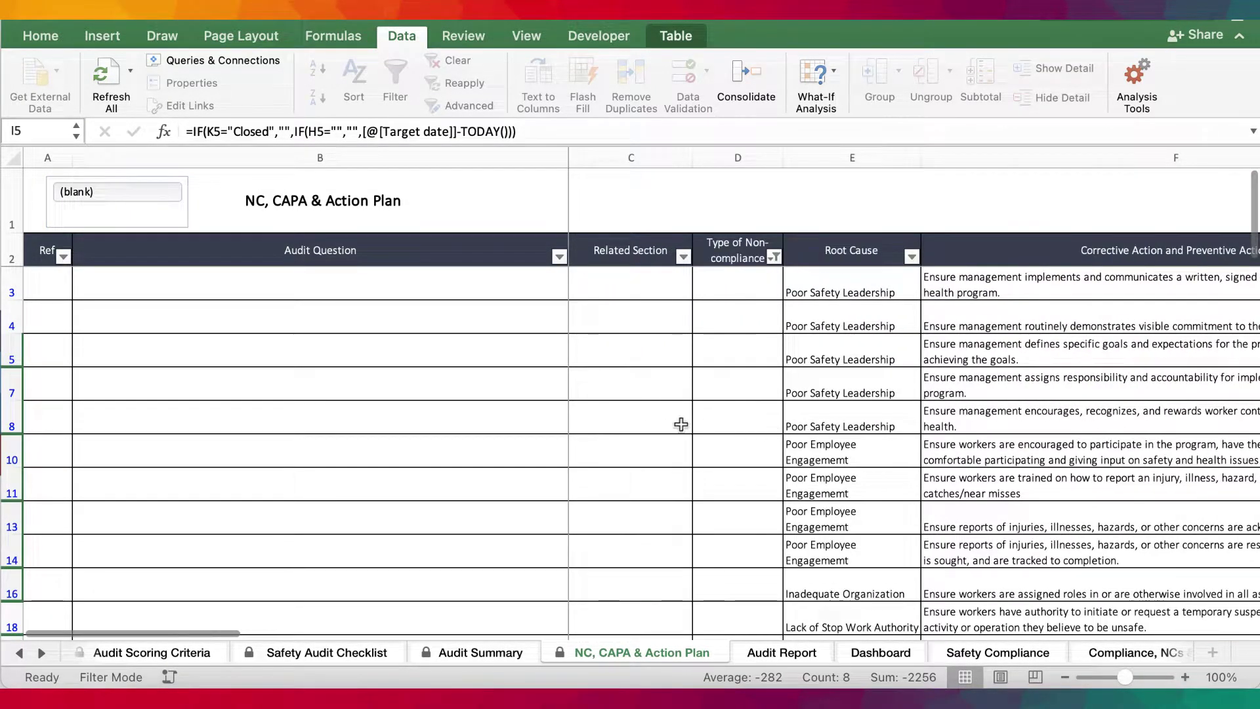
scroll(595, 421, down, 10)
scroll(595, 421, up, 10)
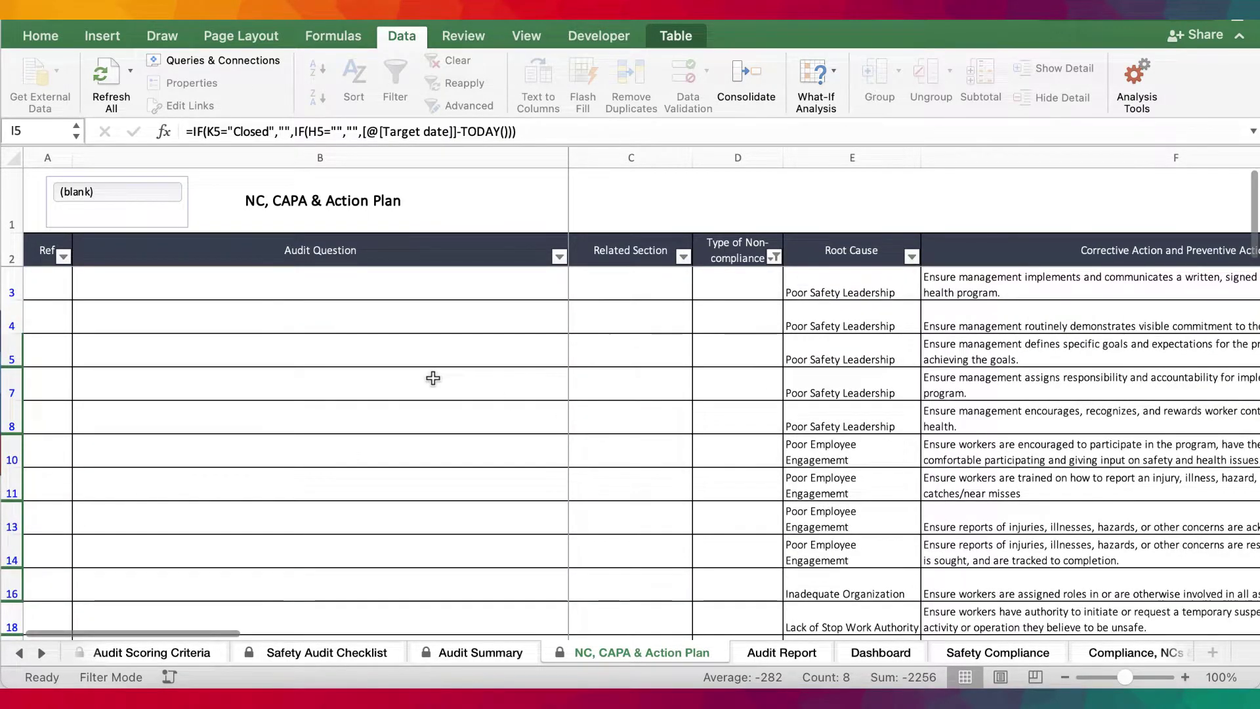
Examine the action plan's formula cells, the Root Cause options in the first row and its Corrective Action and Preventive Action entry.
click(436, 378)
click(636, 415)
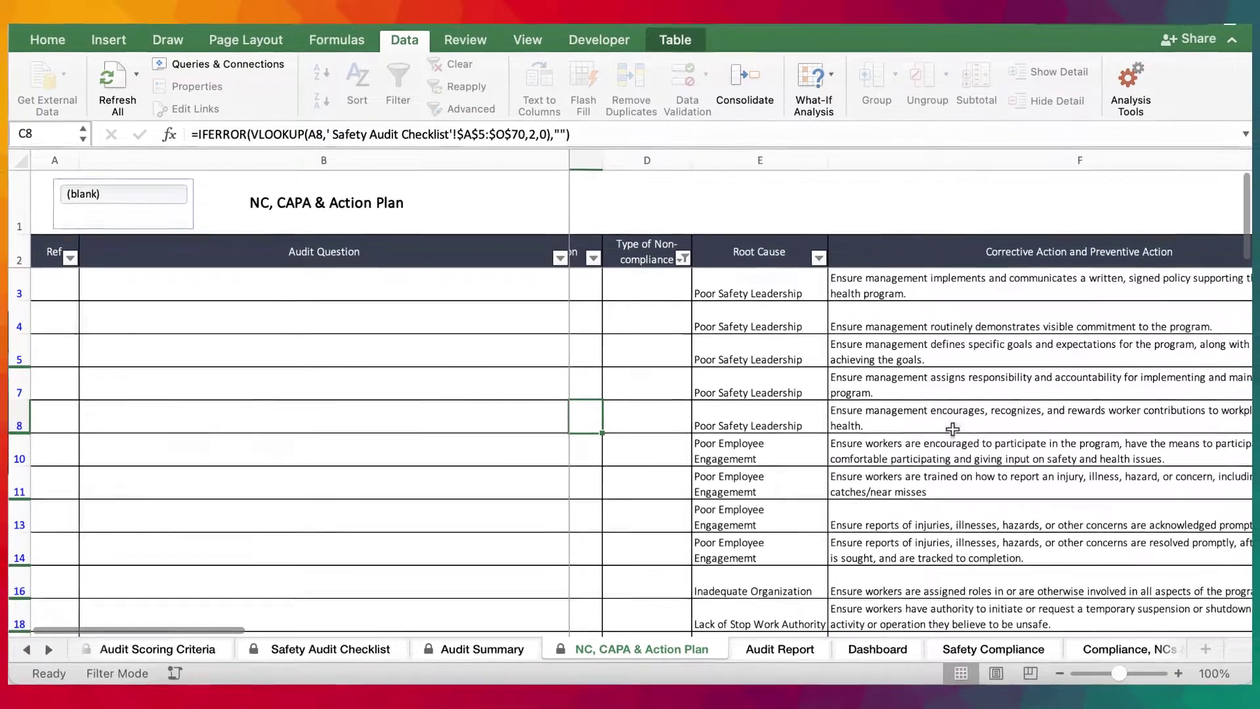
click(833, 292)
click(835, 294)
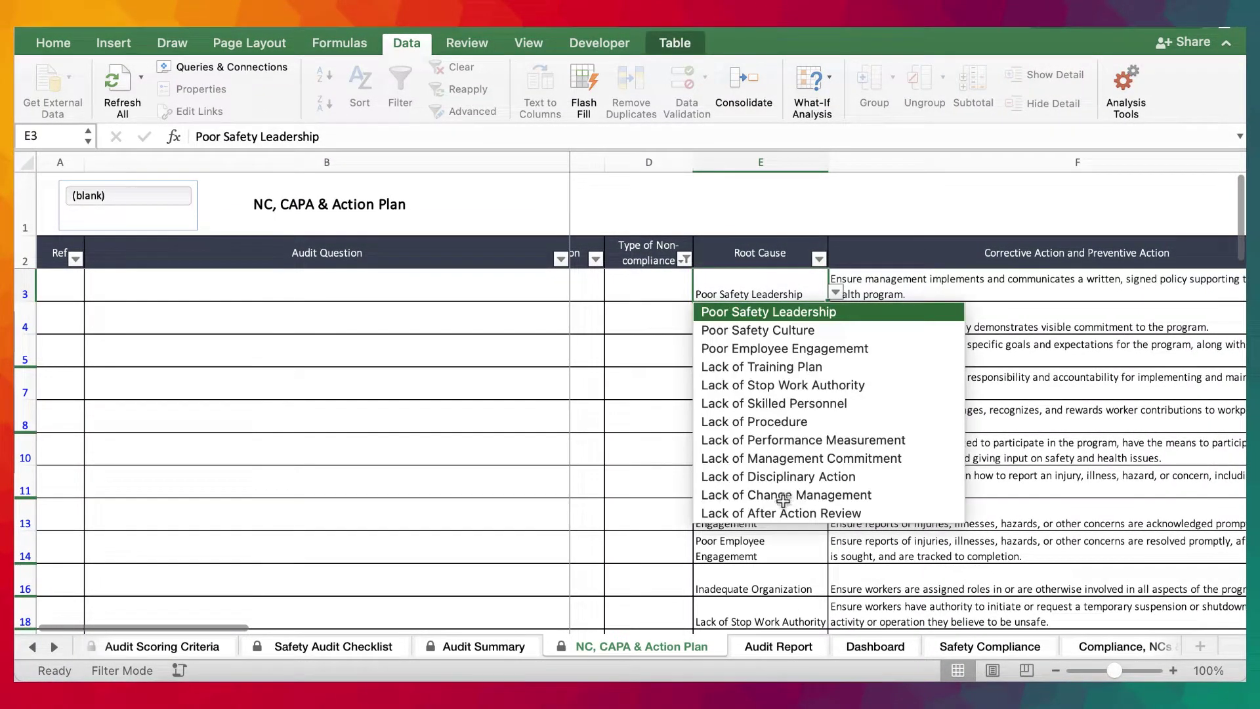
scroll(833, 387, down, 5)
scroll(843, 393, up, 5)
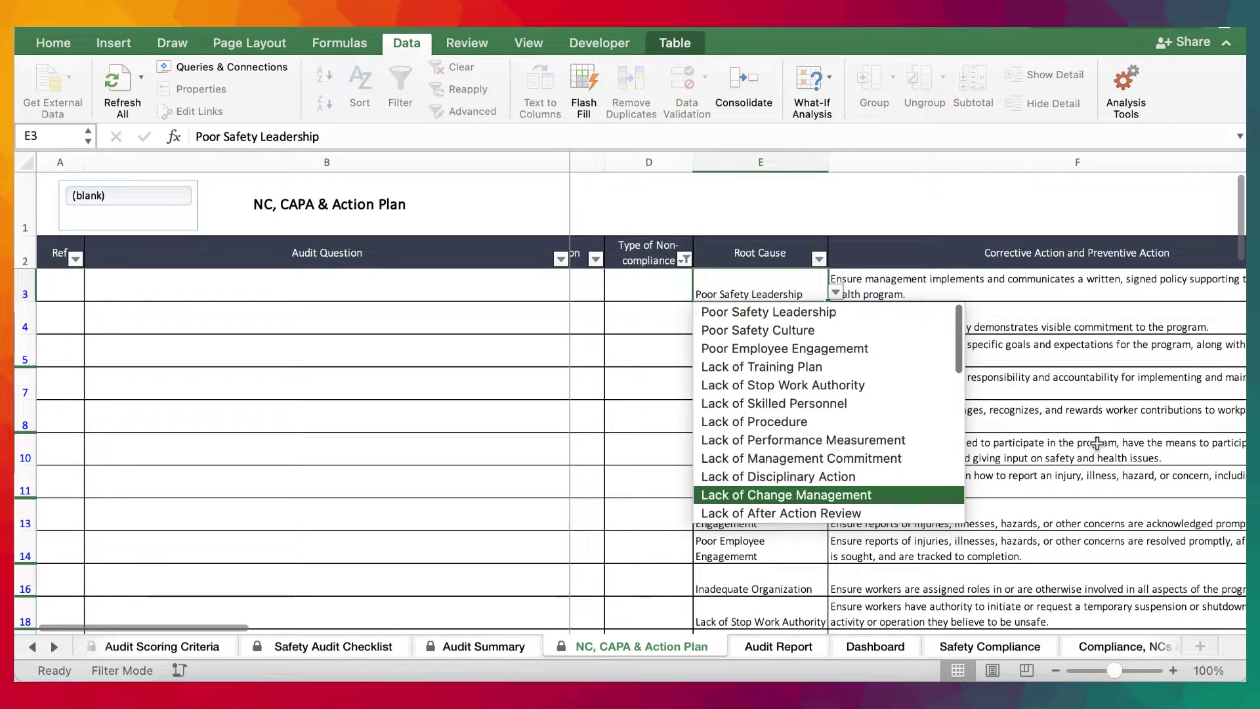
key(Escape)
scroll(985, 309, right, 3)
click(892, 294)
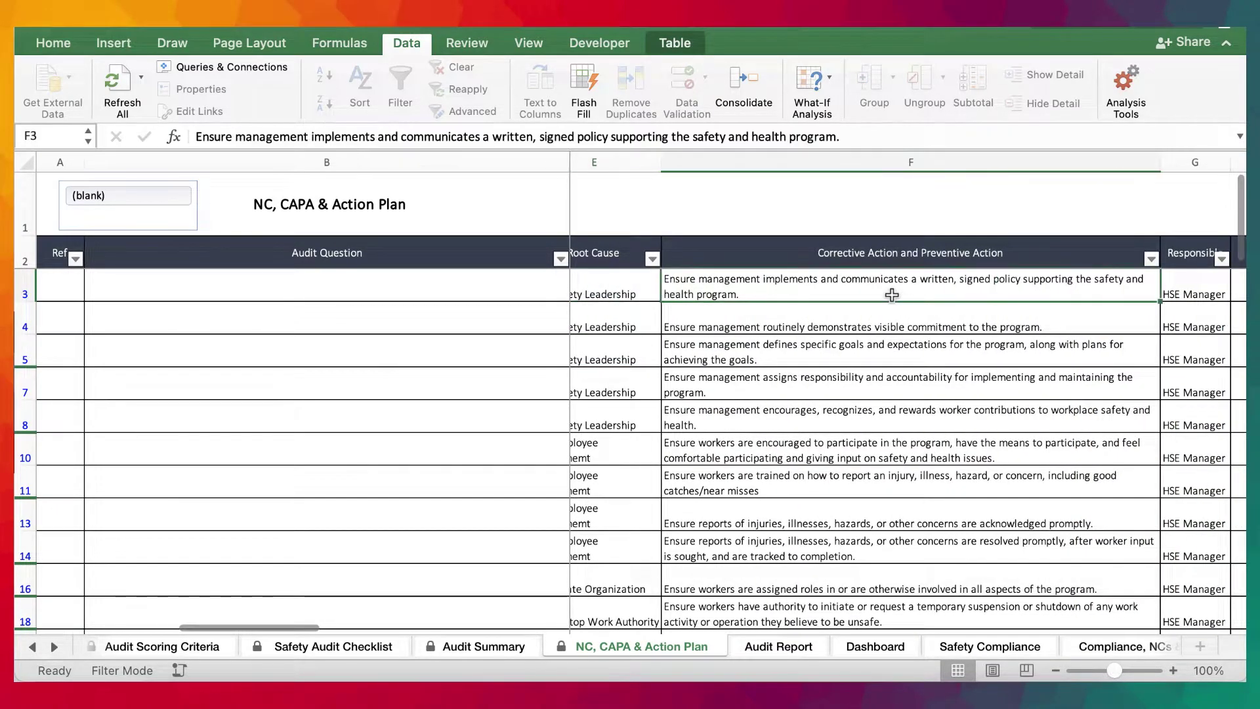
scroll(892, 295, right, 5)
scroll(853, 294, left, 5)
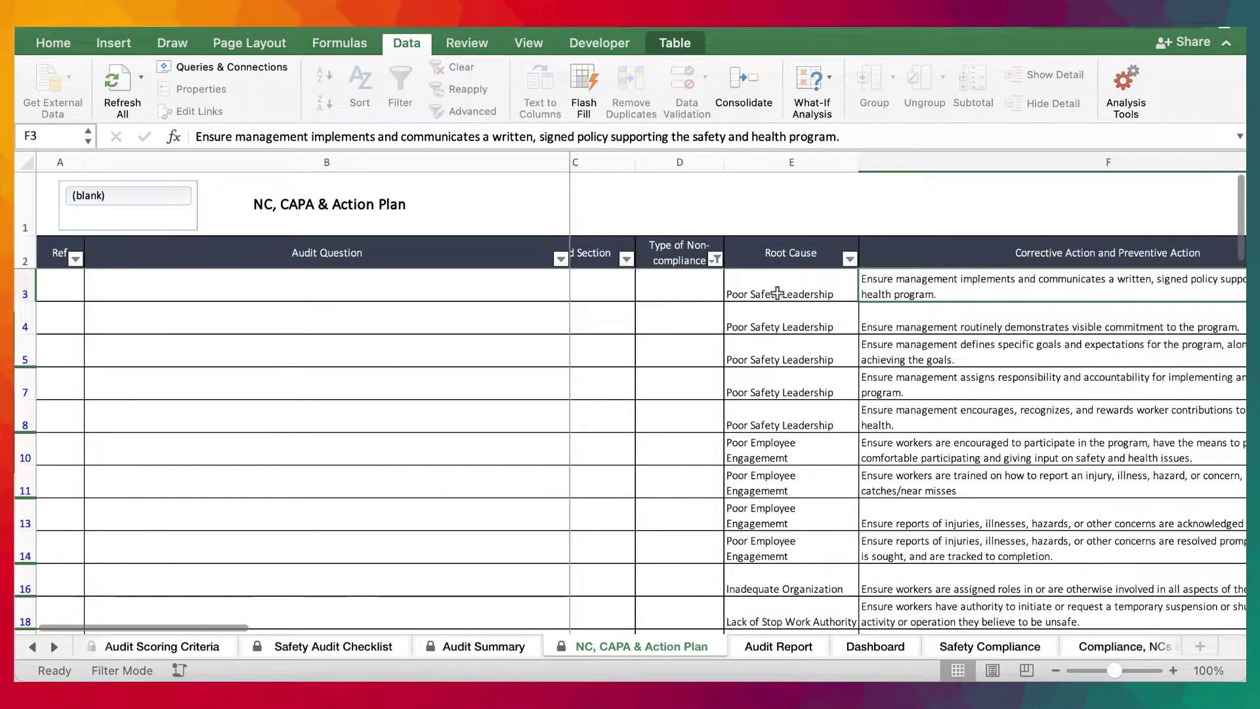
Clear the Root Cause, Corrective Action and Preventive Action, responsible person and Target date entries from every row of the action plan.
drag(689, 289, 1040, 456)
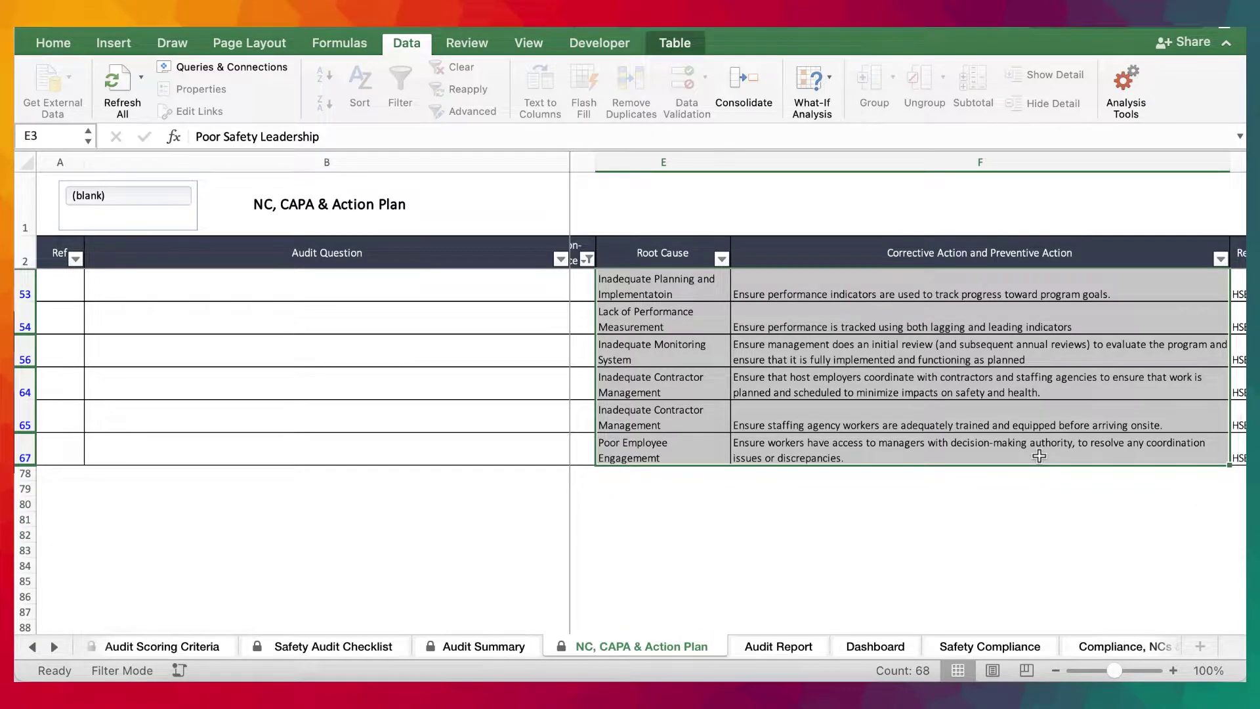
key(Delete)
scroll(919, 506, right, 5)
scroll(919, 506, up, 3)
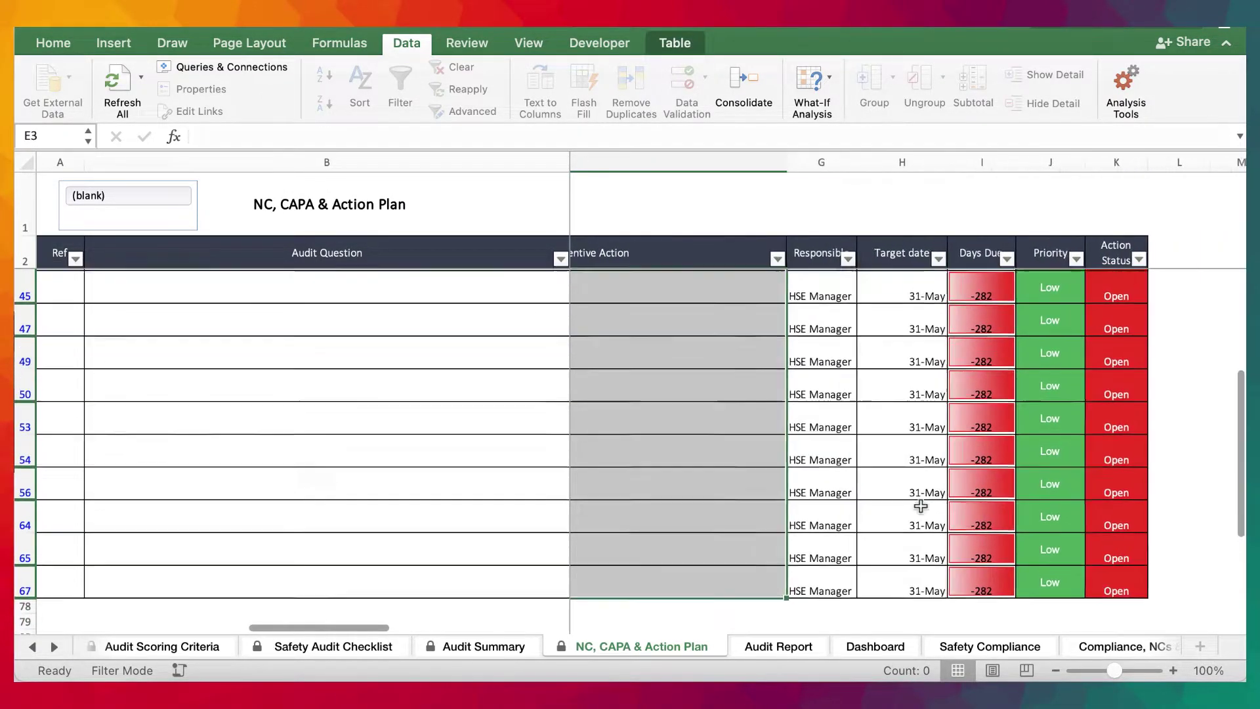
scroll(921, 506, up, 10)
scroll(921, 506, left, 5)
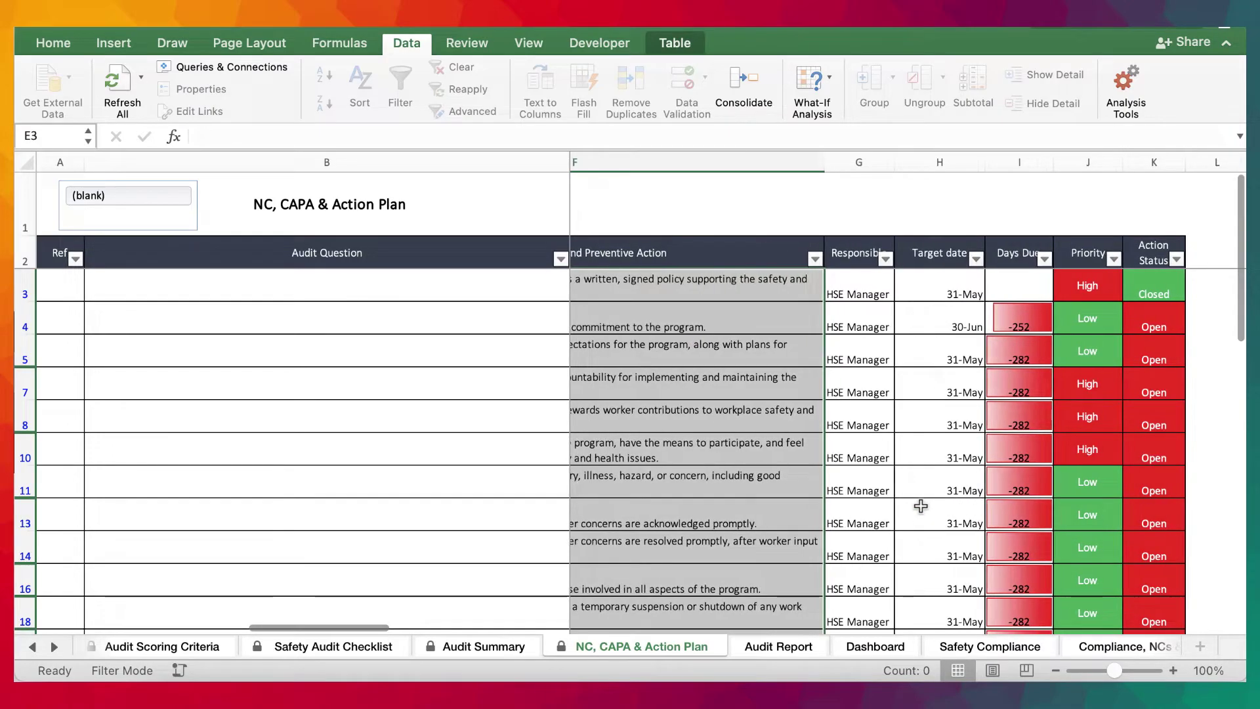
scroll(921, 506, left, 2)
scroll(920, 506, right, 3)
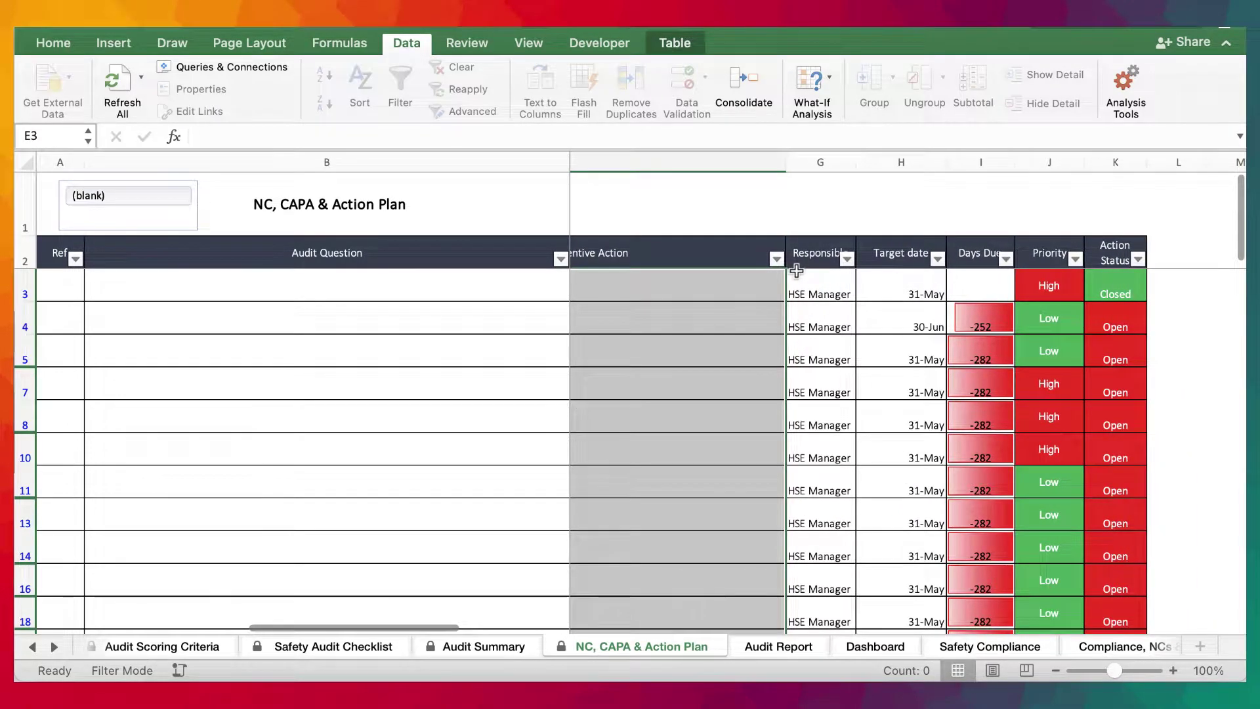
drag(797, 270, 901, 579)
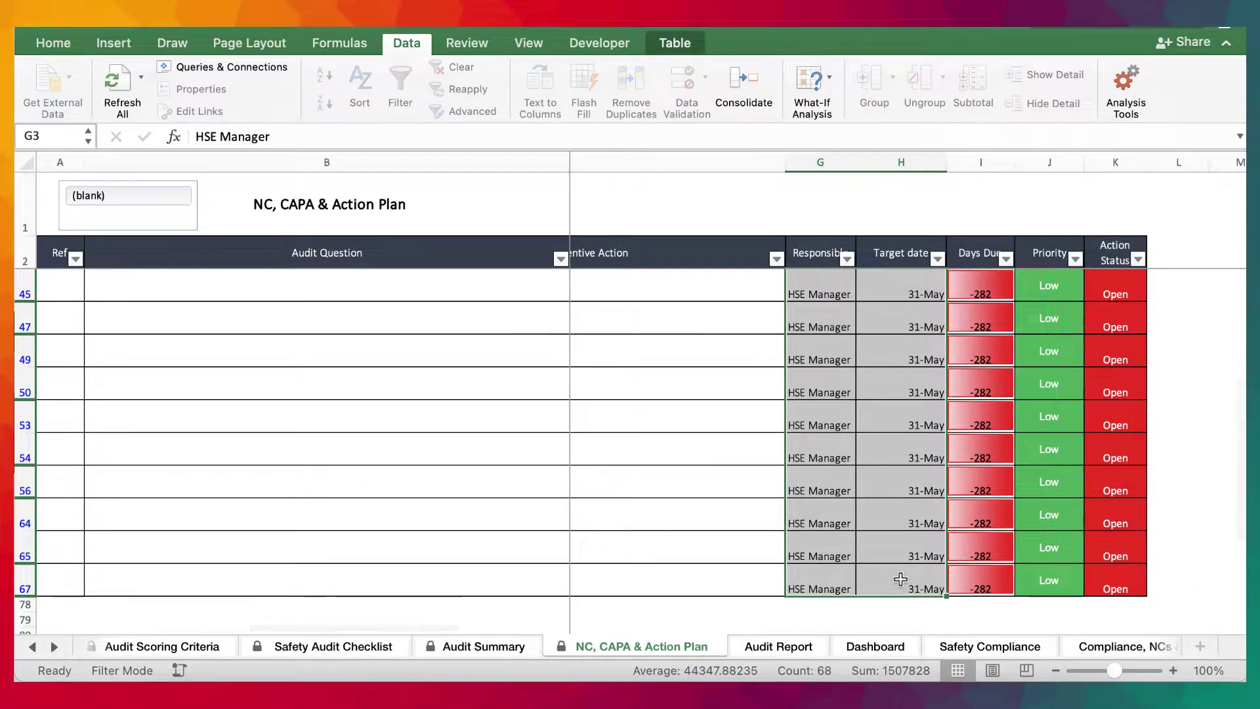
key(Delete)
Clear the Priority and Action Status entries from every row of the action plan.
scroll(1054, 514, up, 10)
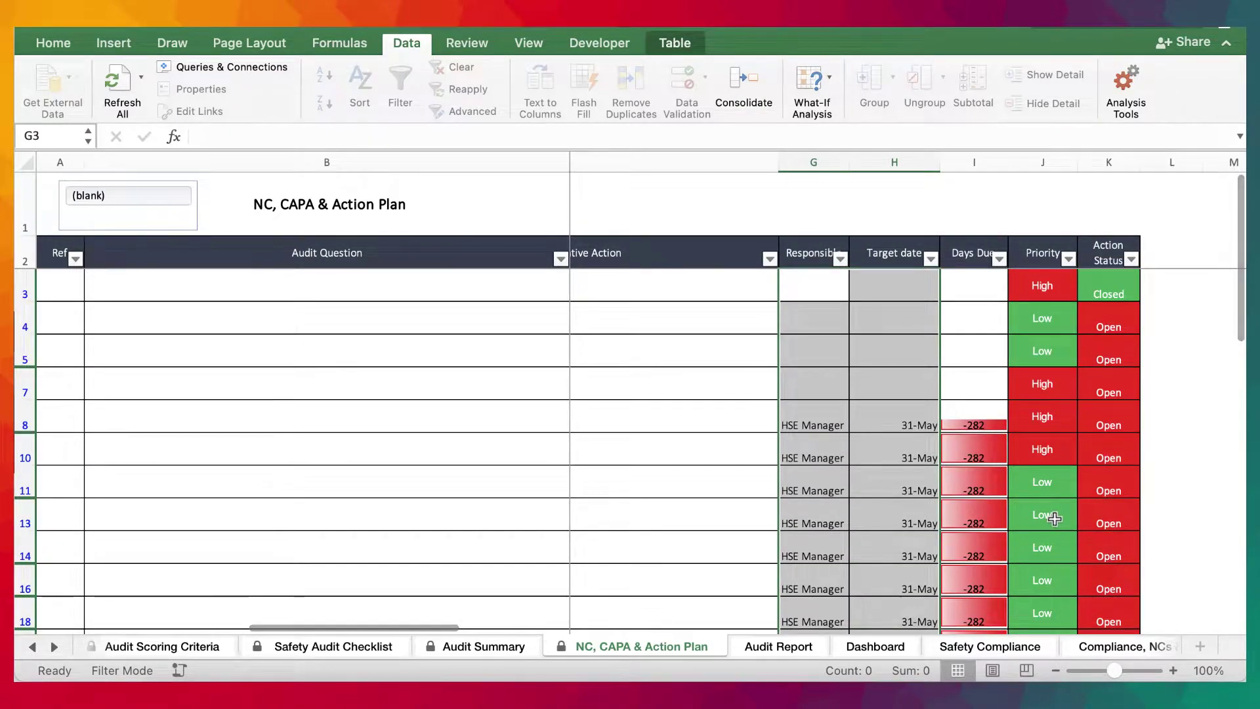
drag(1042, 285, 1108, 591)
key(Delete)
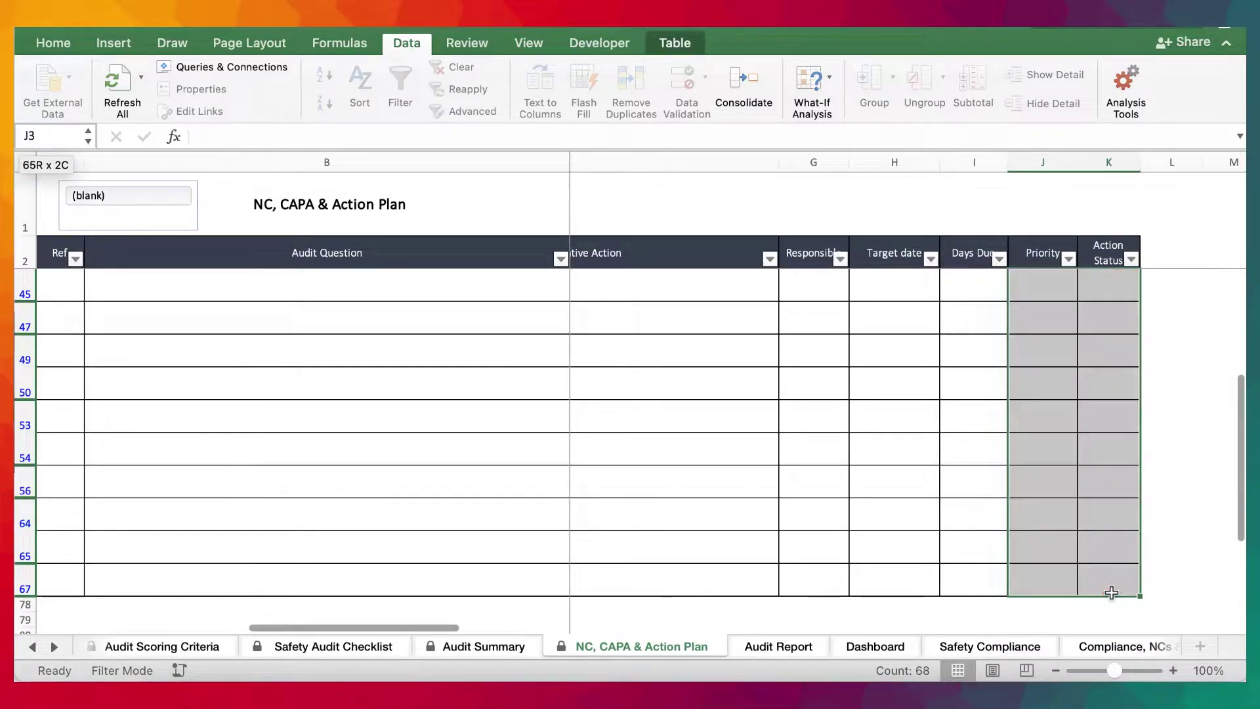
scroll(1040, 534, up, 10)
click(959, 339)
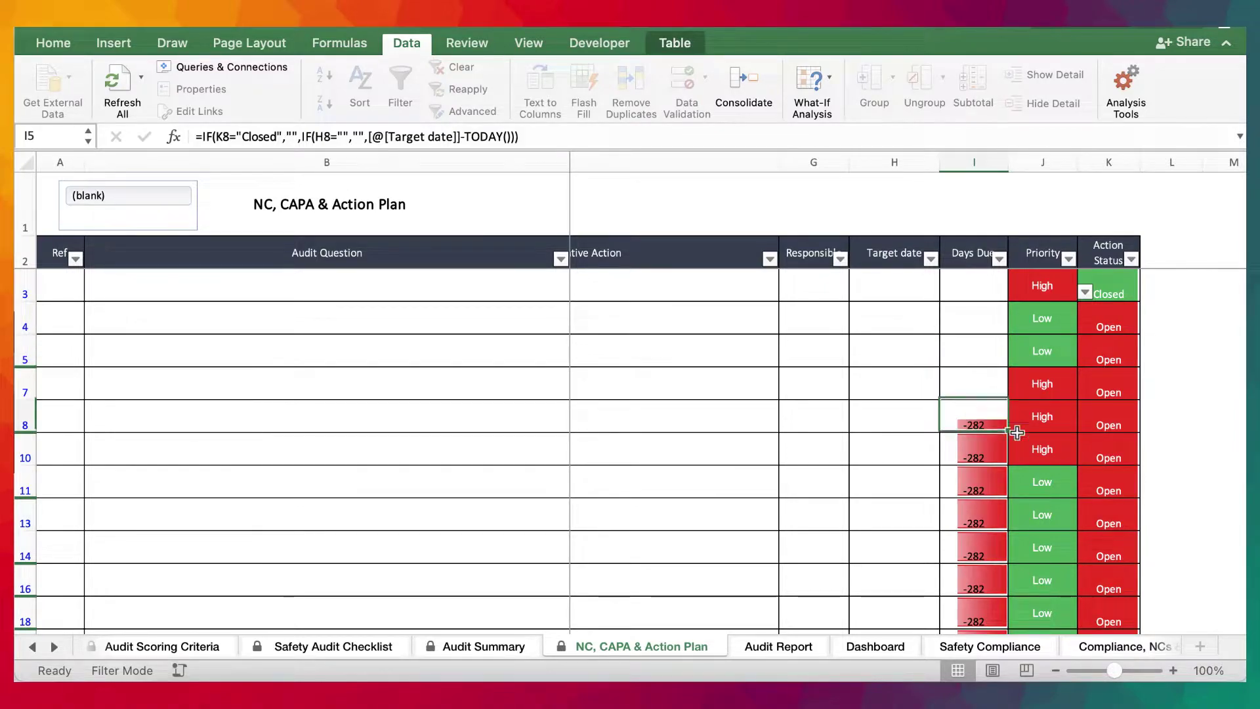
Examine all columns and rows of the action plan to check that the sample entries are cleared.
scroll(939, 375, right, 3)
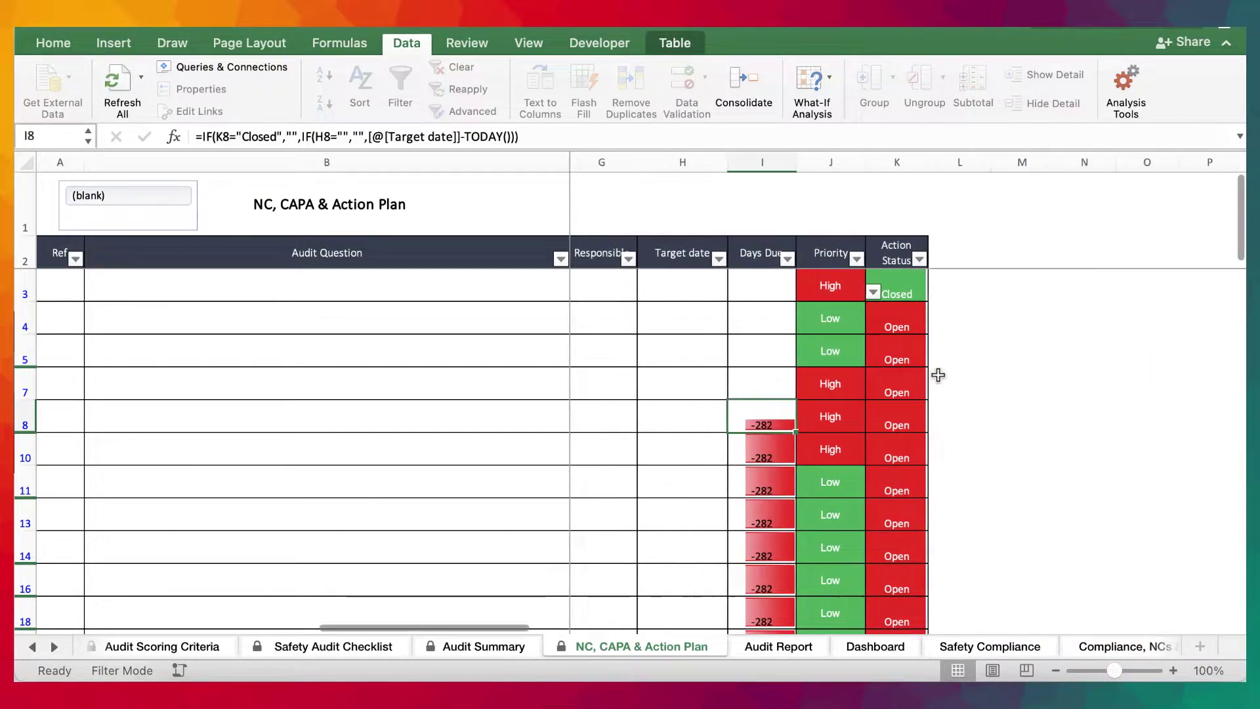
scroll(936, 372, left, 5)
scroll(936, 372, down, 15)
scroll(936, 371, up, 15)
scroll(938, 375, right, 5)
scroll(938, 374, left, 5)
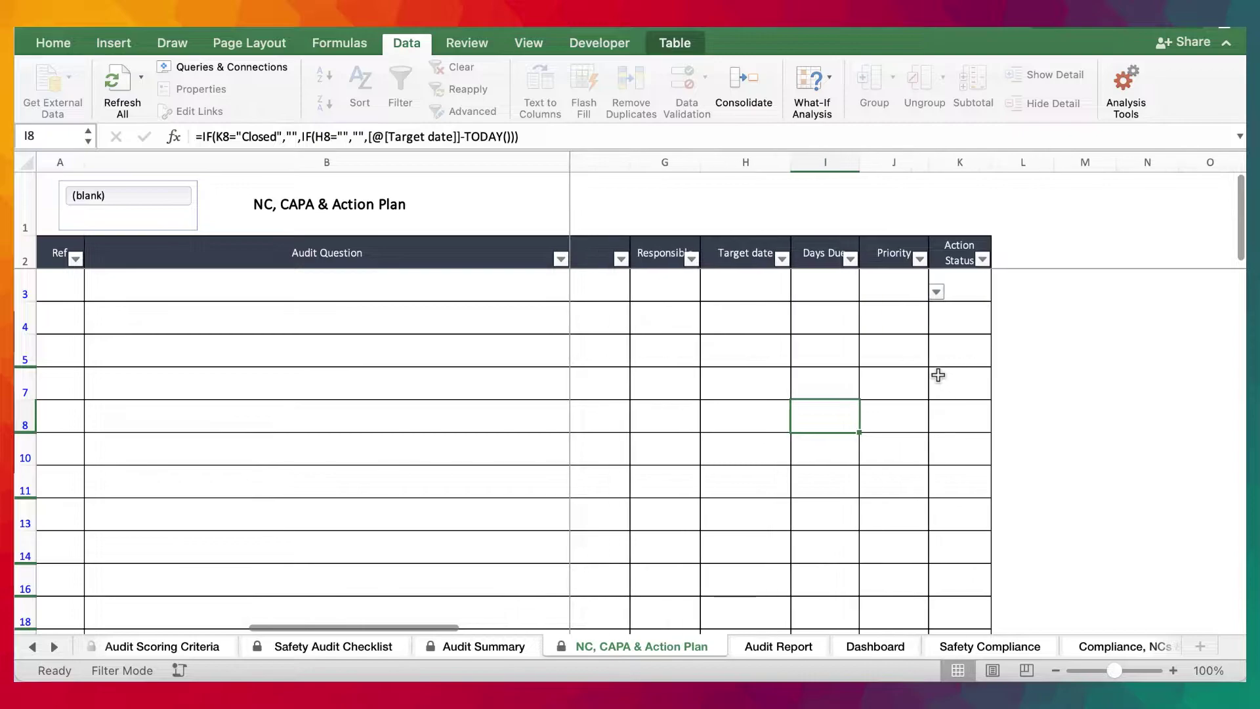
scroll(938, 375, left, 3)
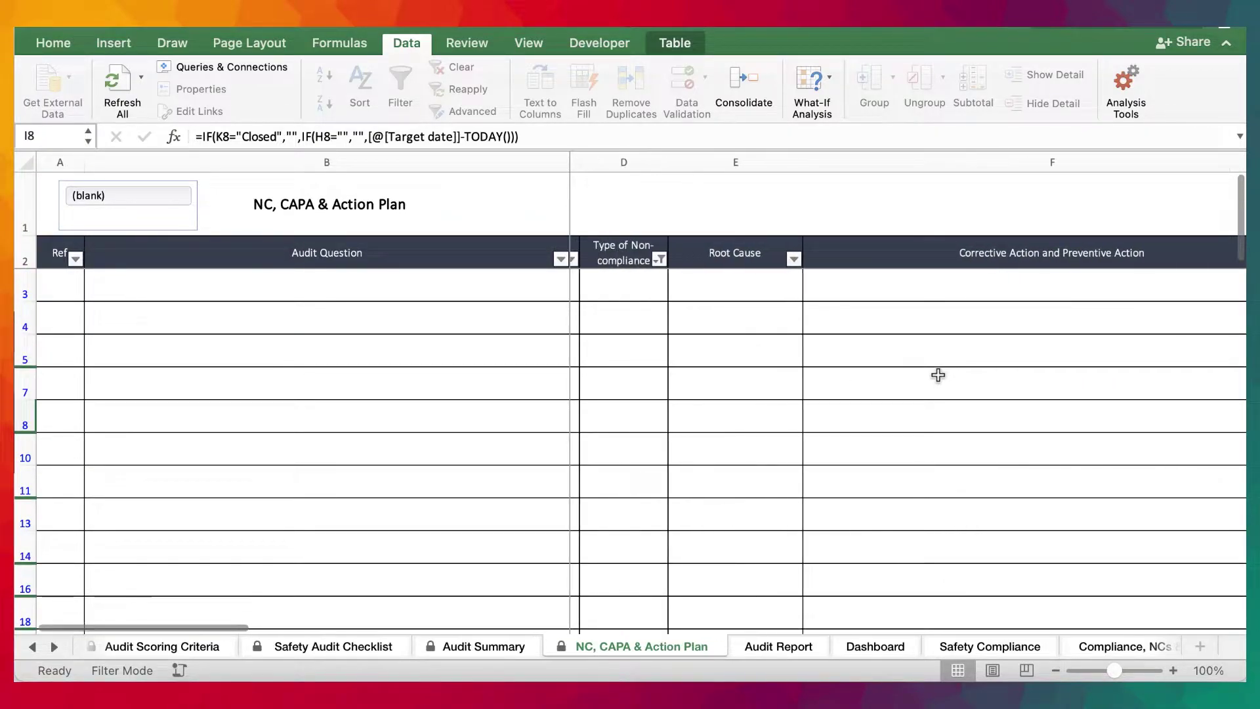
scroll(938, 375, right, 5)
scroll(938, 375, left, 5)
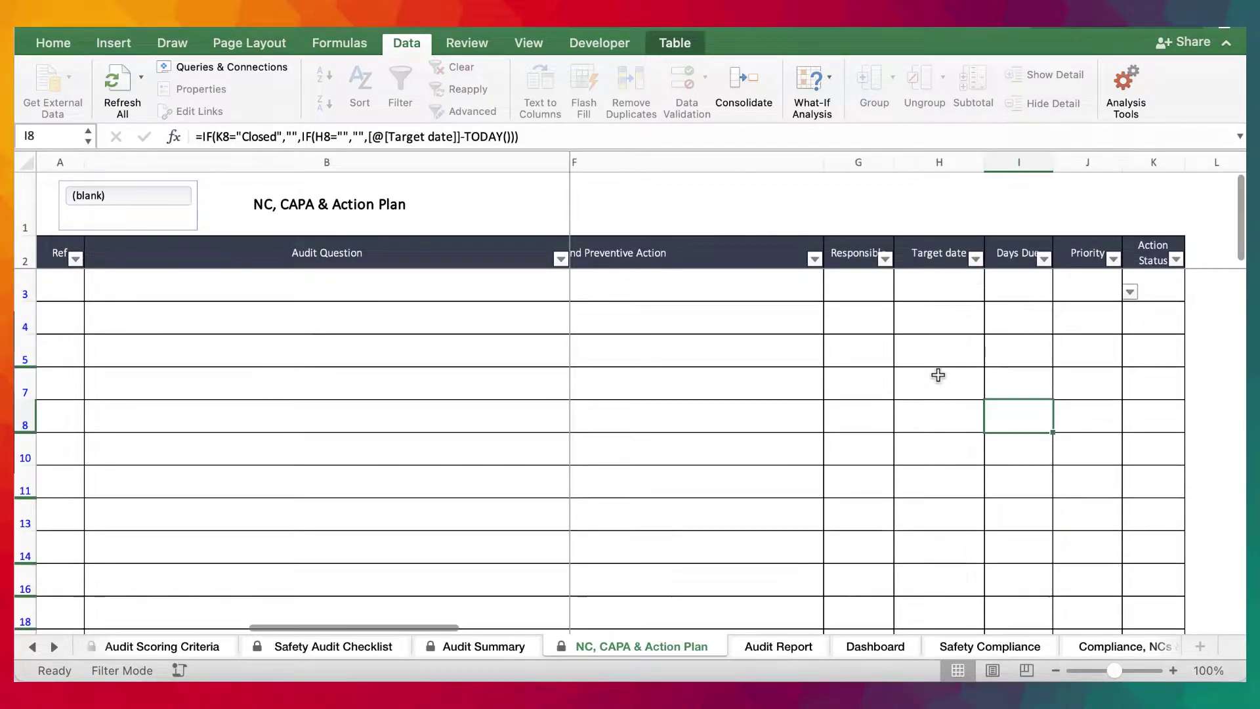
Check the Dashboard, Audit Summary, Audit Scoring Criteria and NC, CAPA & Action Plan sheets, ending on the Dashboard.
click(872, 650)
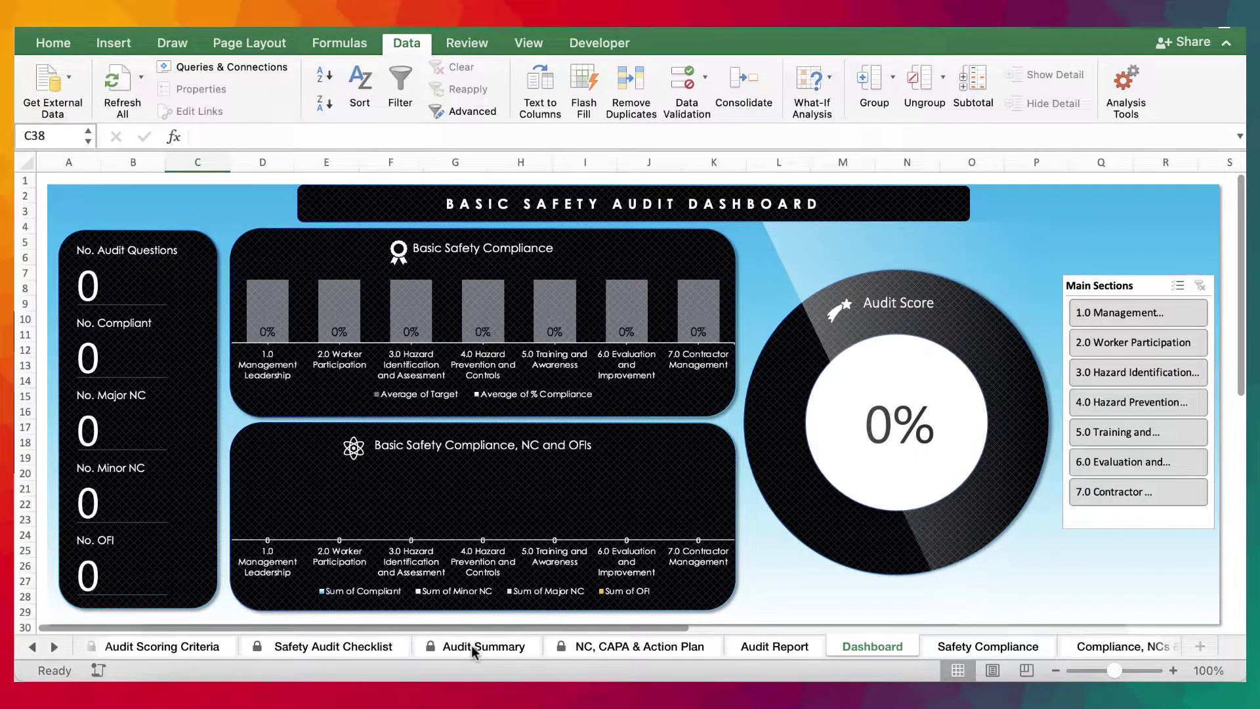
click(471, 646)
click(162, 647)
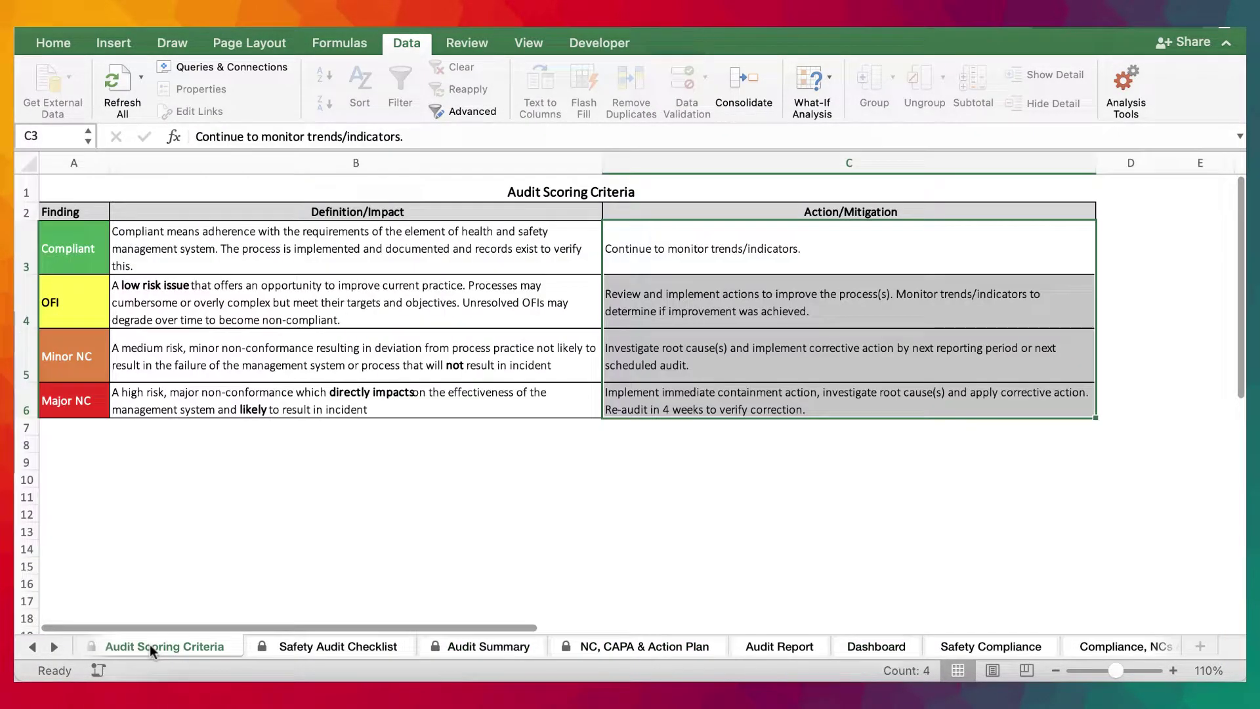
click(663, 646)
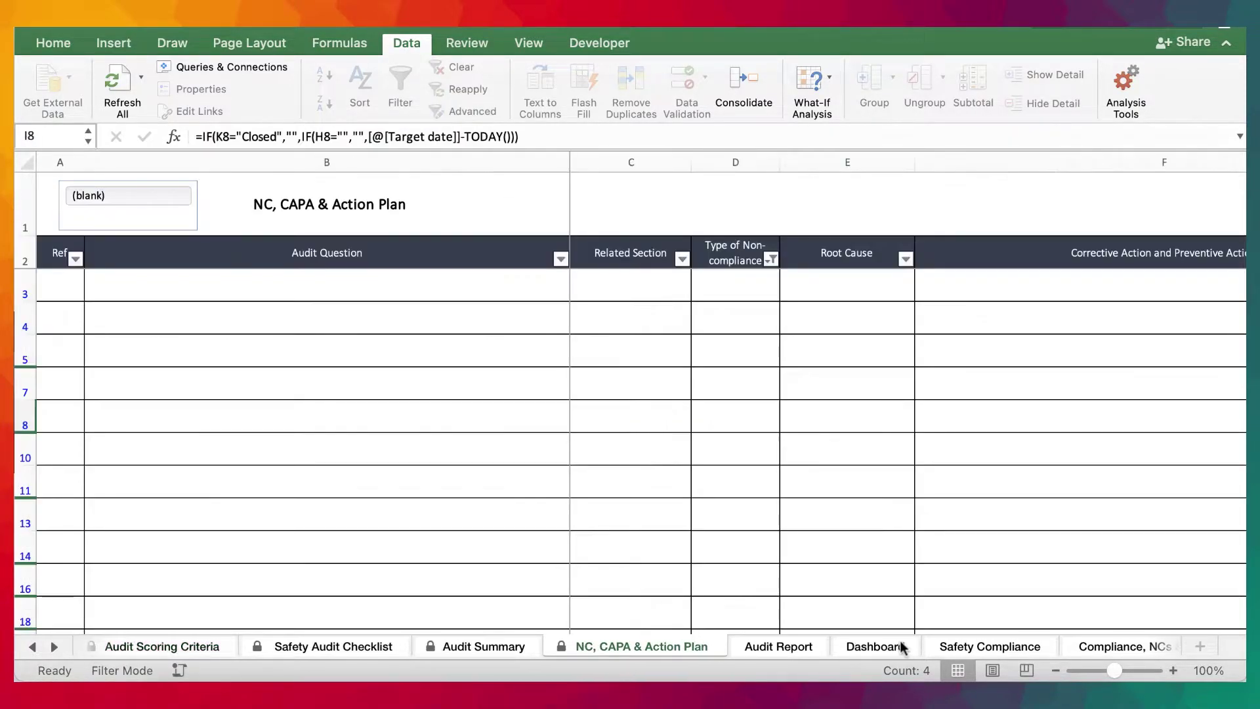
click(883, 647)
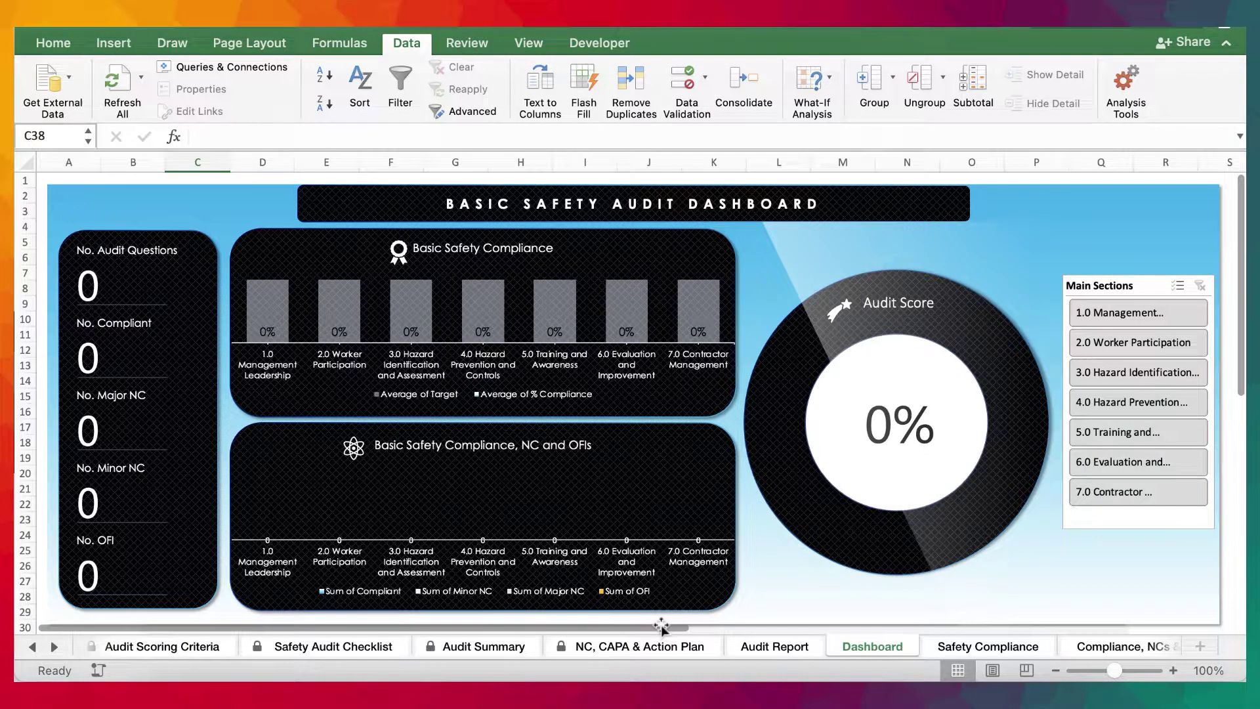
scroll(630, 394, down, 8)
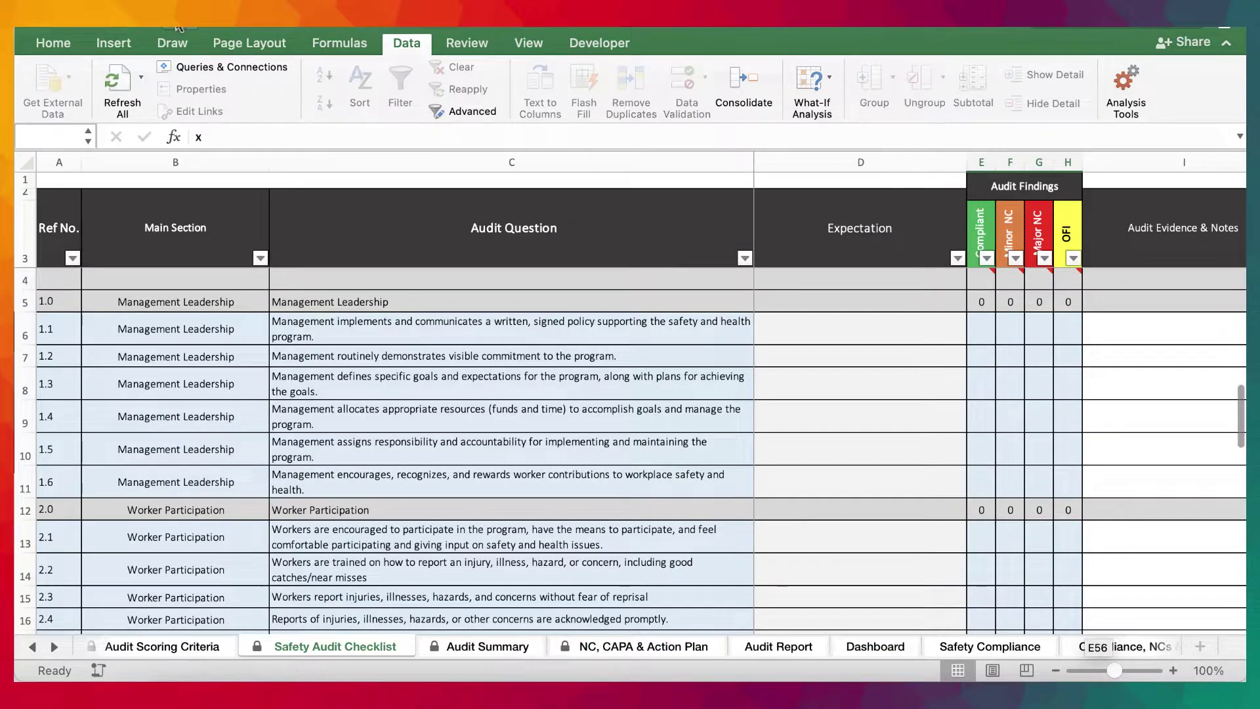
Undo the clearing of the action plan entries and the Safety Audit Checklist findings, and refresh all workbook data.
text(x	 		x	 x			 		x)
click(982, 328)
key(ctrl+v)
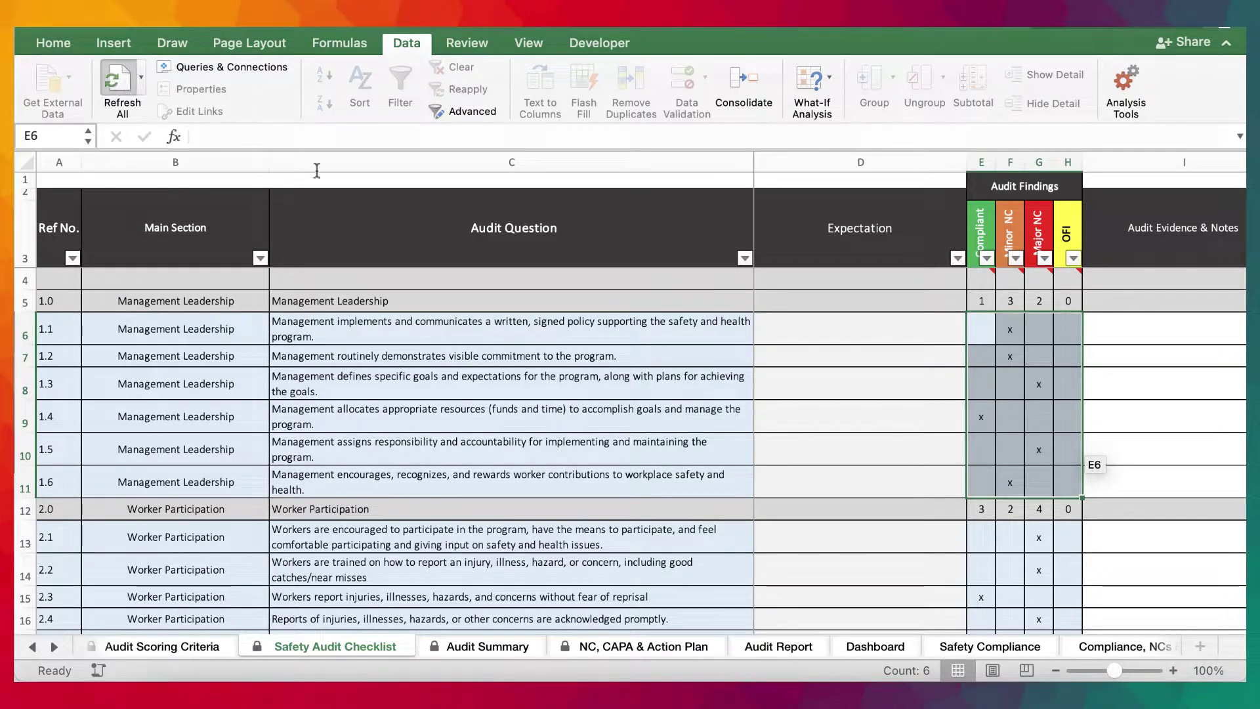
click(875, 434)
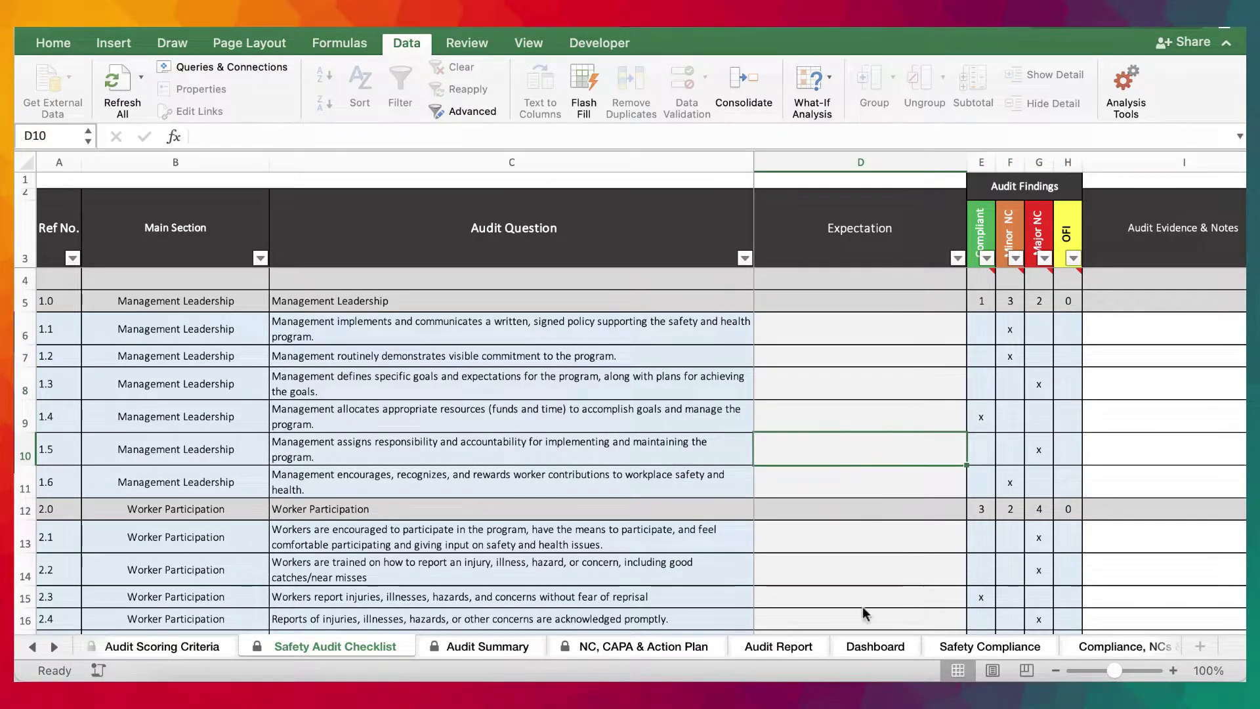
Check the restored sample data on the Dashboard, NC, CAPA & Action Plan and Audit Summary sheets.
click(868, 647)
scroll(800, 486, up, 10)
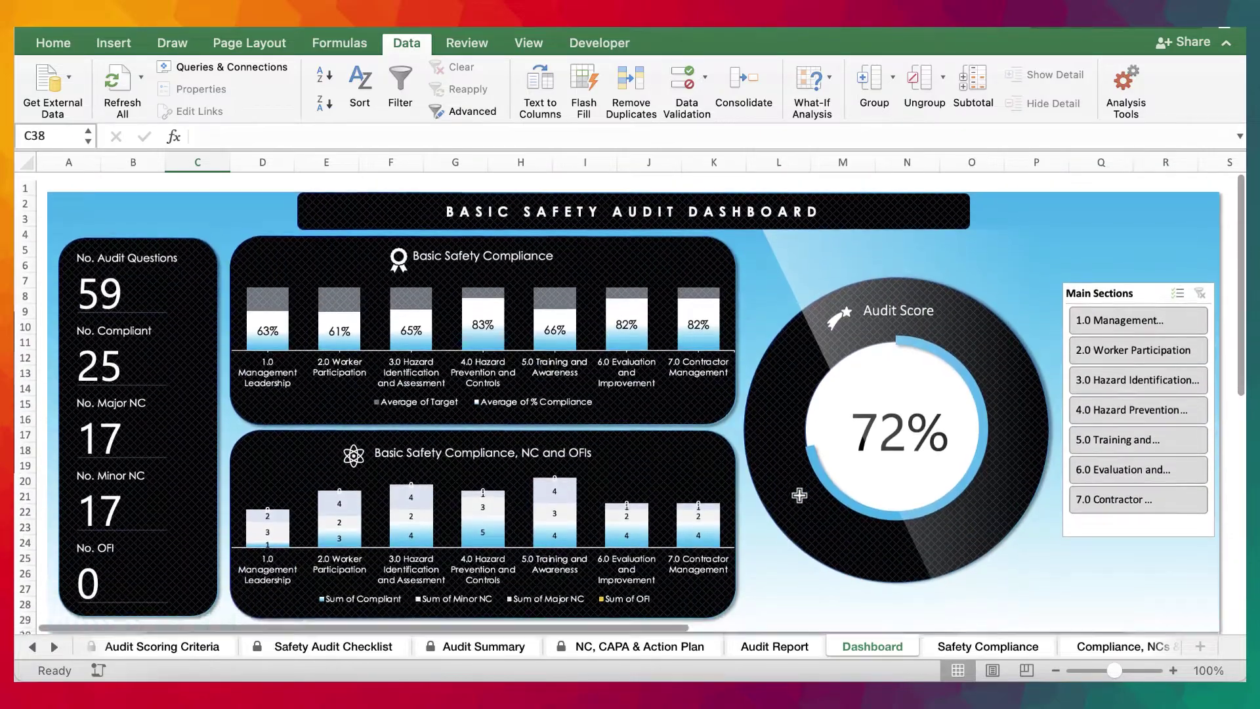
click(613, 647)
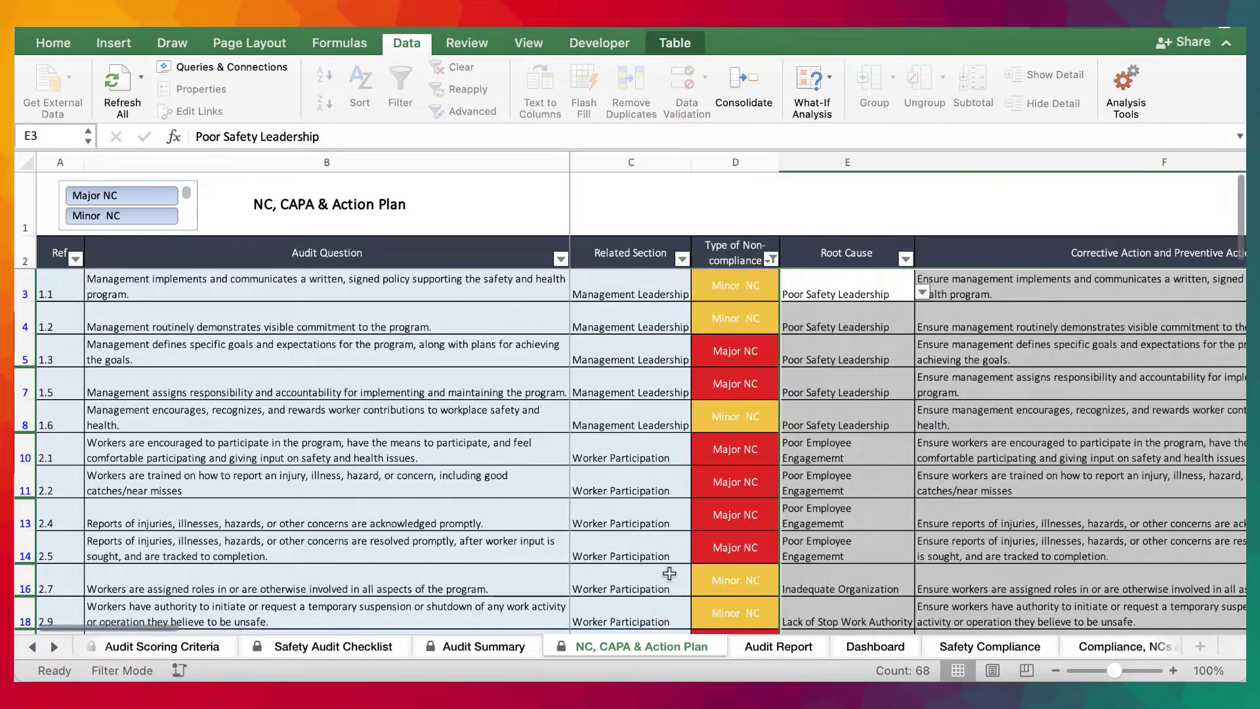
click(482, 653)
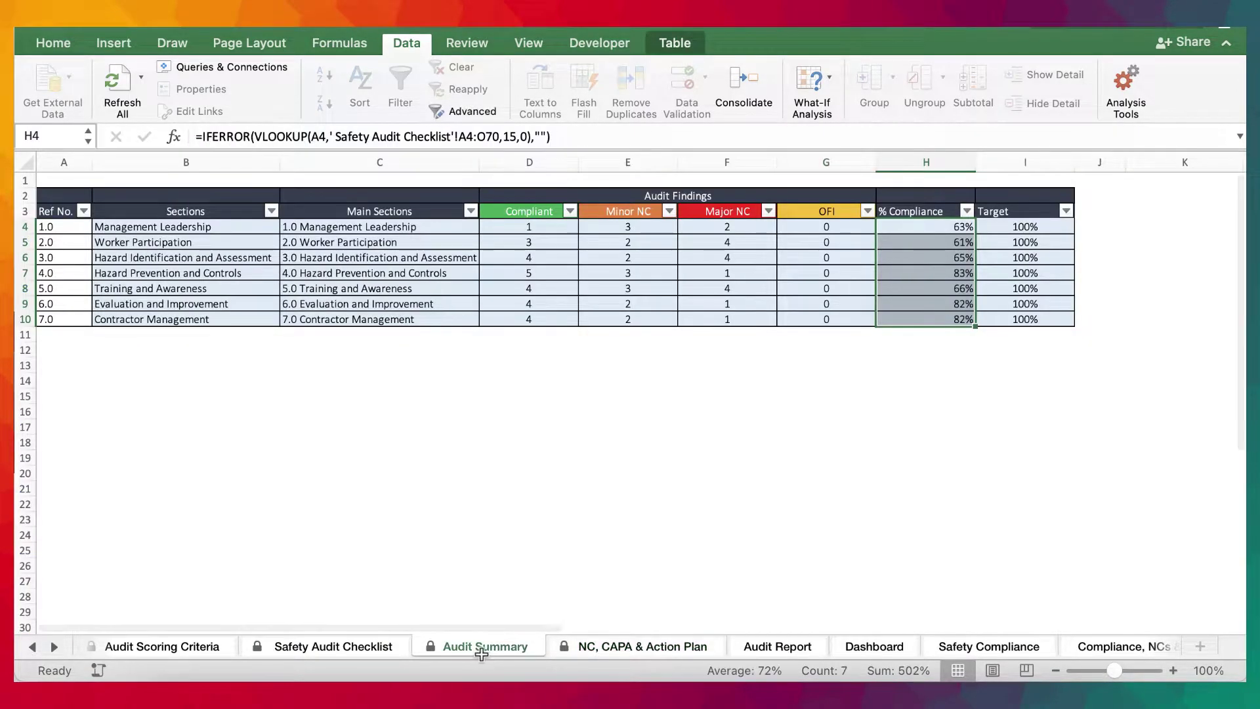
Clear the Compliant, Minor NC and Major NC findings for Management Leadership questions 1.1 to 1.6 in the Safety Audit Checklist.
click(310, 650)
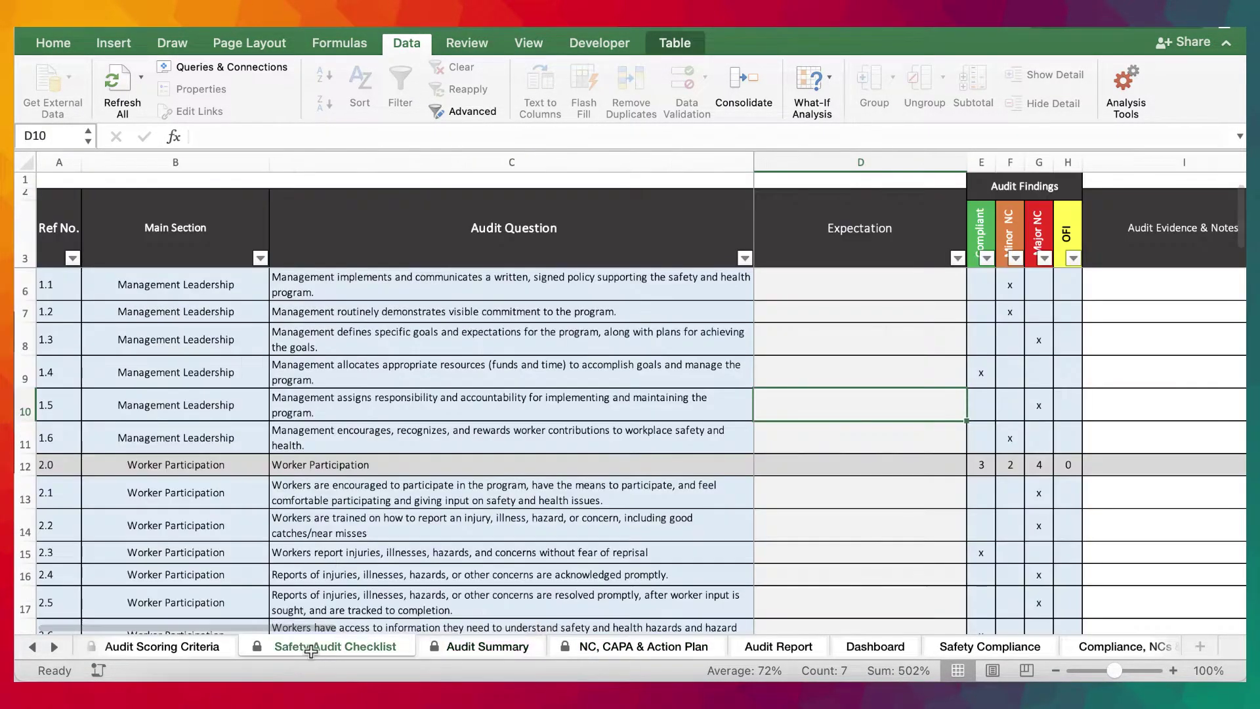
scroll(853, 401, up, 1)
drag(972, 328, 970, 470)
drag(1009, 330, 1028, 489)
key(Delete)
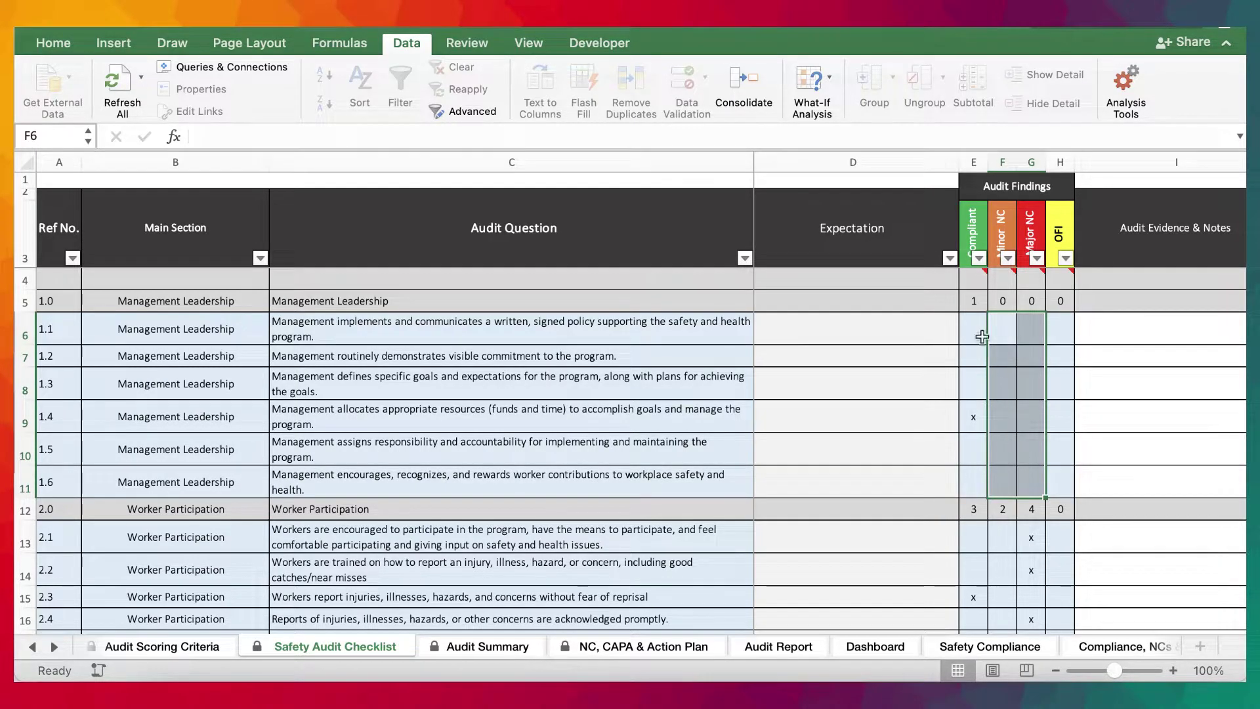
drag(982, 337, 965, 485)
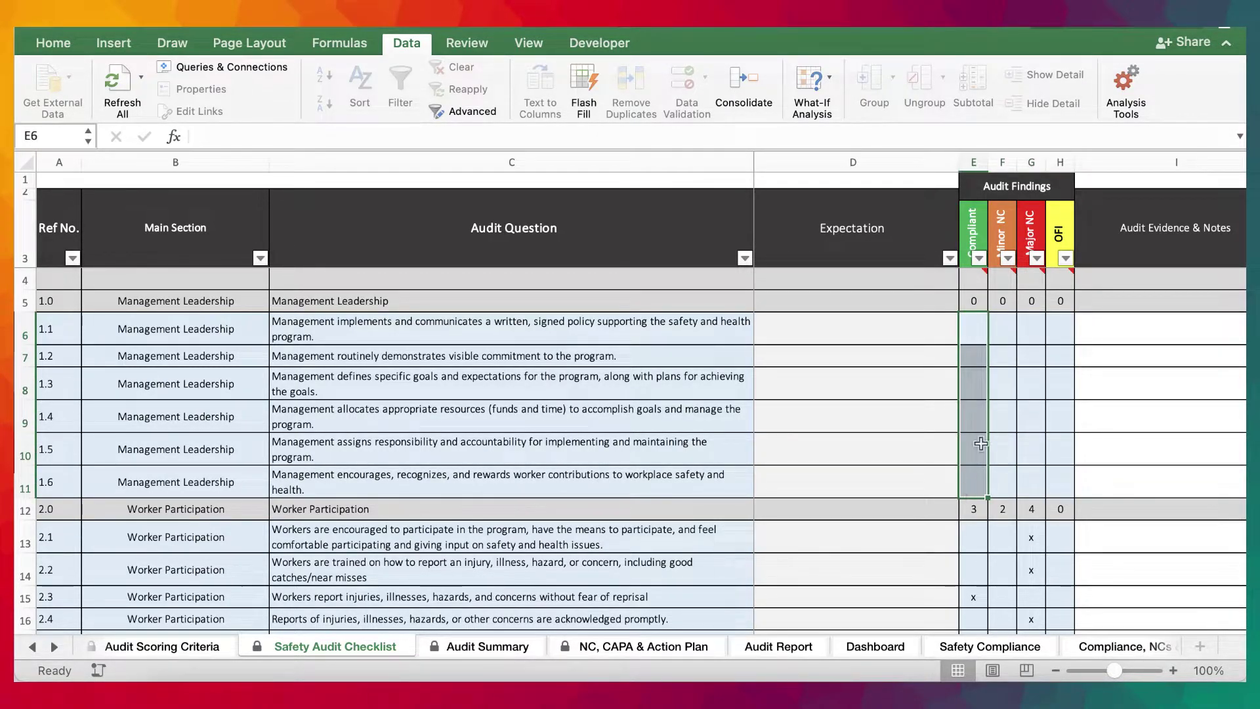
Mark Management Leadership questions 1.1 to 1.6 as Compliant with an "x" in the Safety Audit Checklist.
click(974, 416)
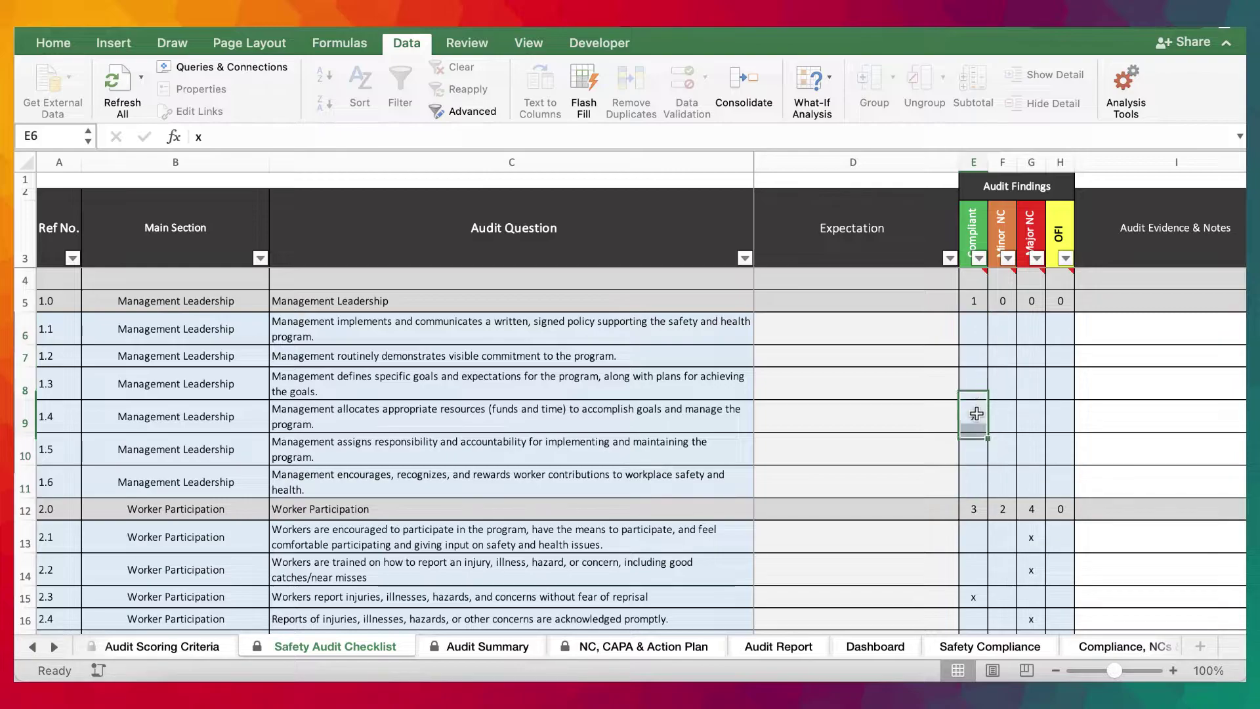
text(x)
key(super+c)
click(973, 338)
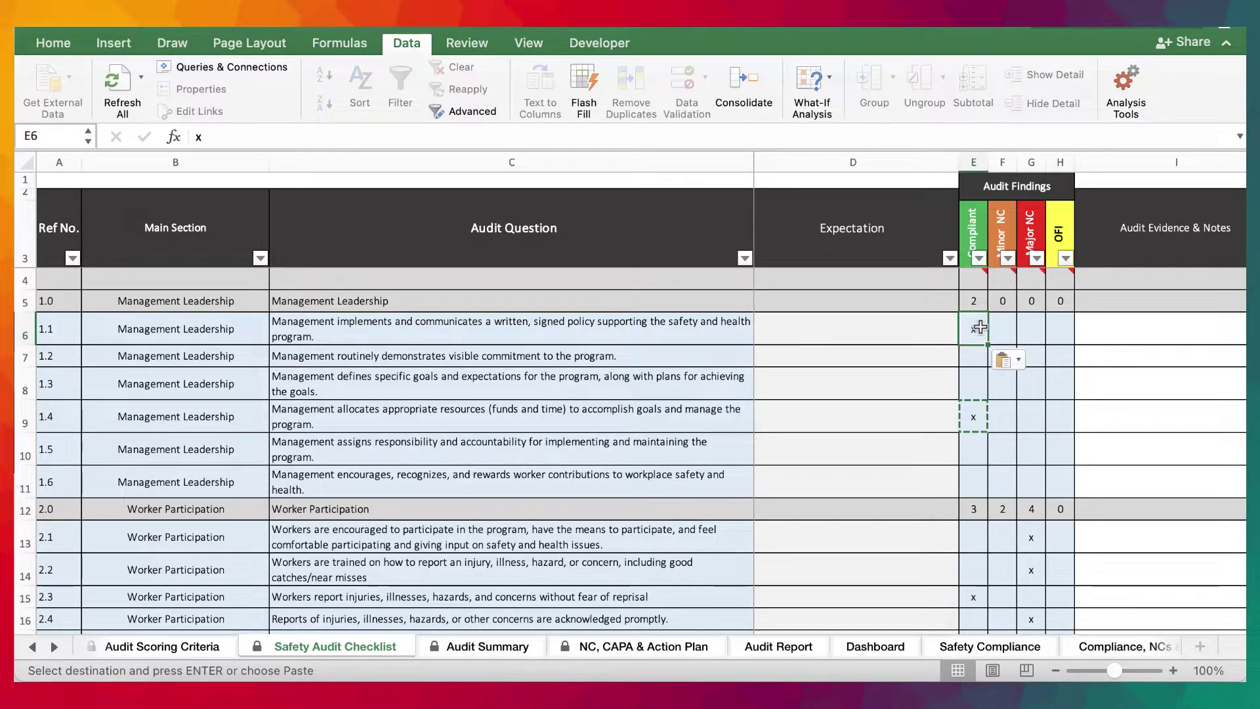
drag(975, 336, 971, 485)
key(Return)
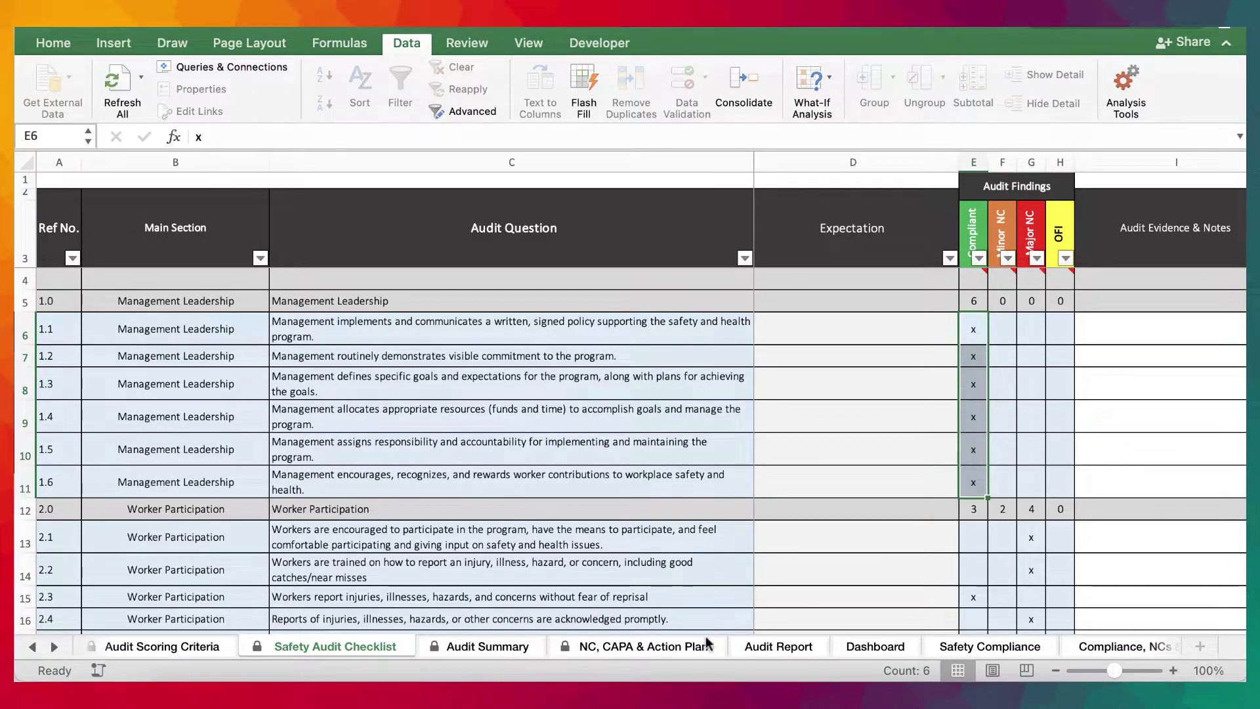
Check the Management Leadership rows on the NC, CAPA & Action Plan sheet and the section results on the Audit Summary sheet.
click(680, 647)
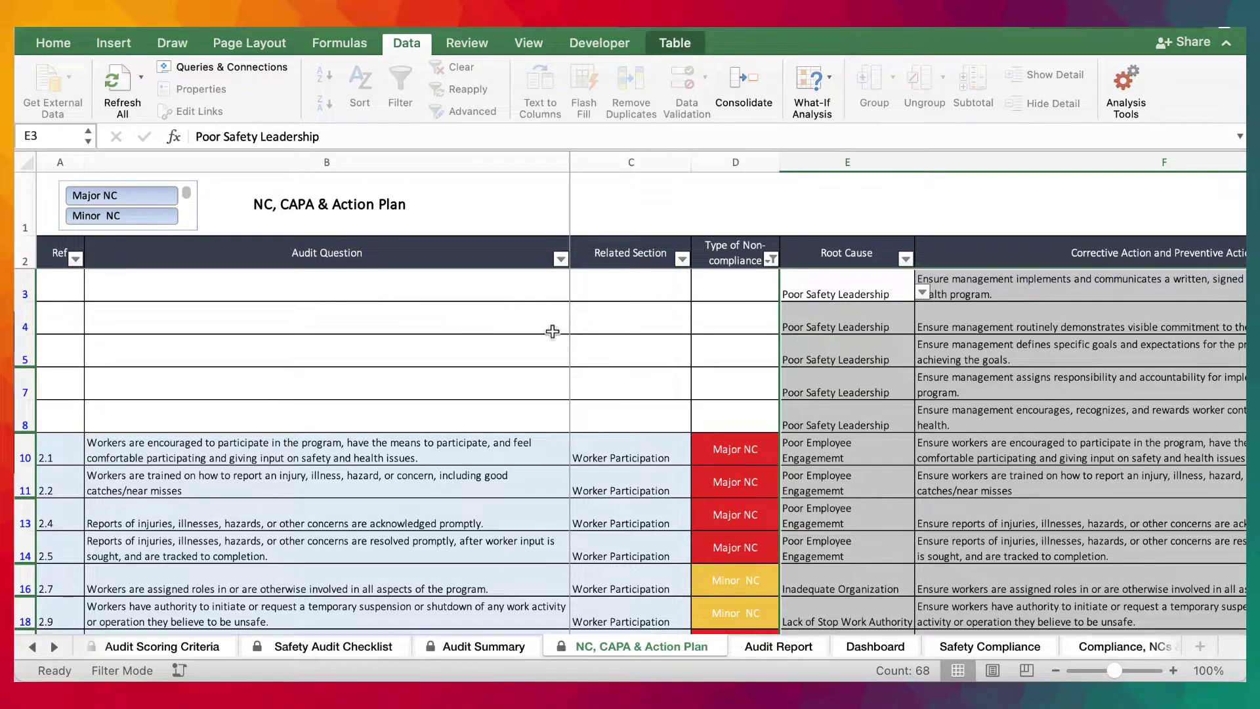
drag(855, 295, 1075, 384)
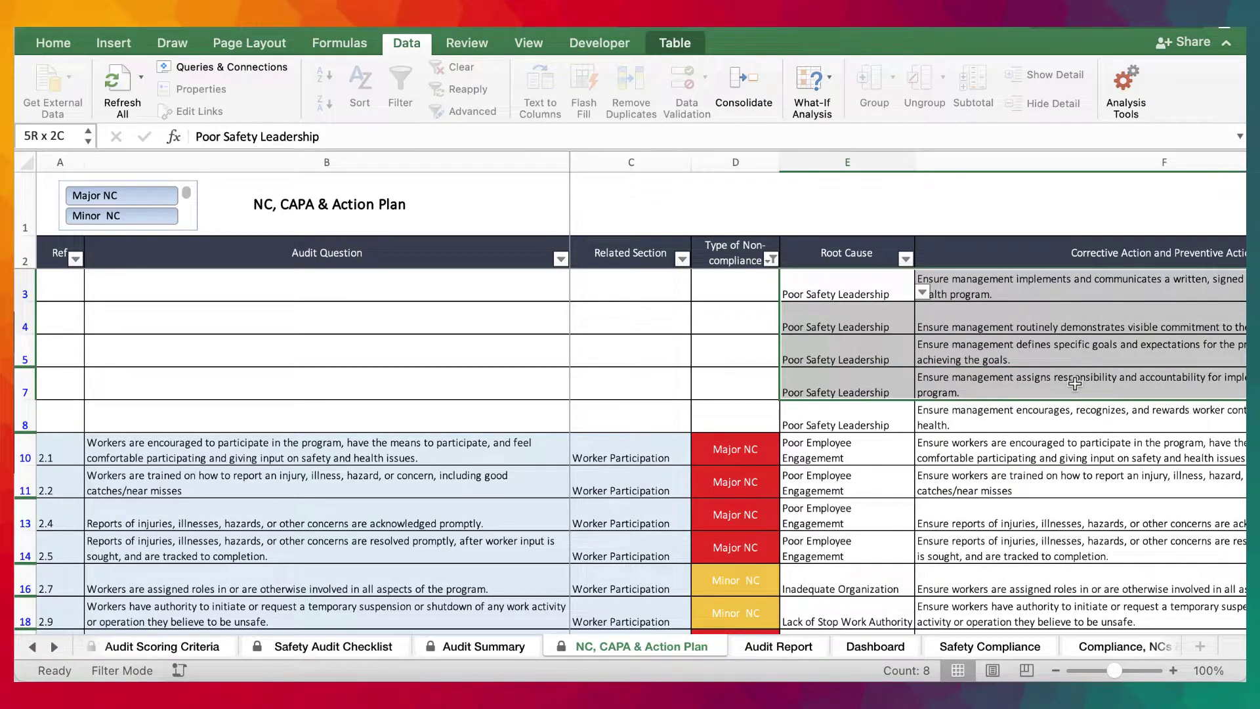
scroll(986, 542, right, 5)
scroll(986, 542, left, 5)
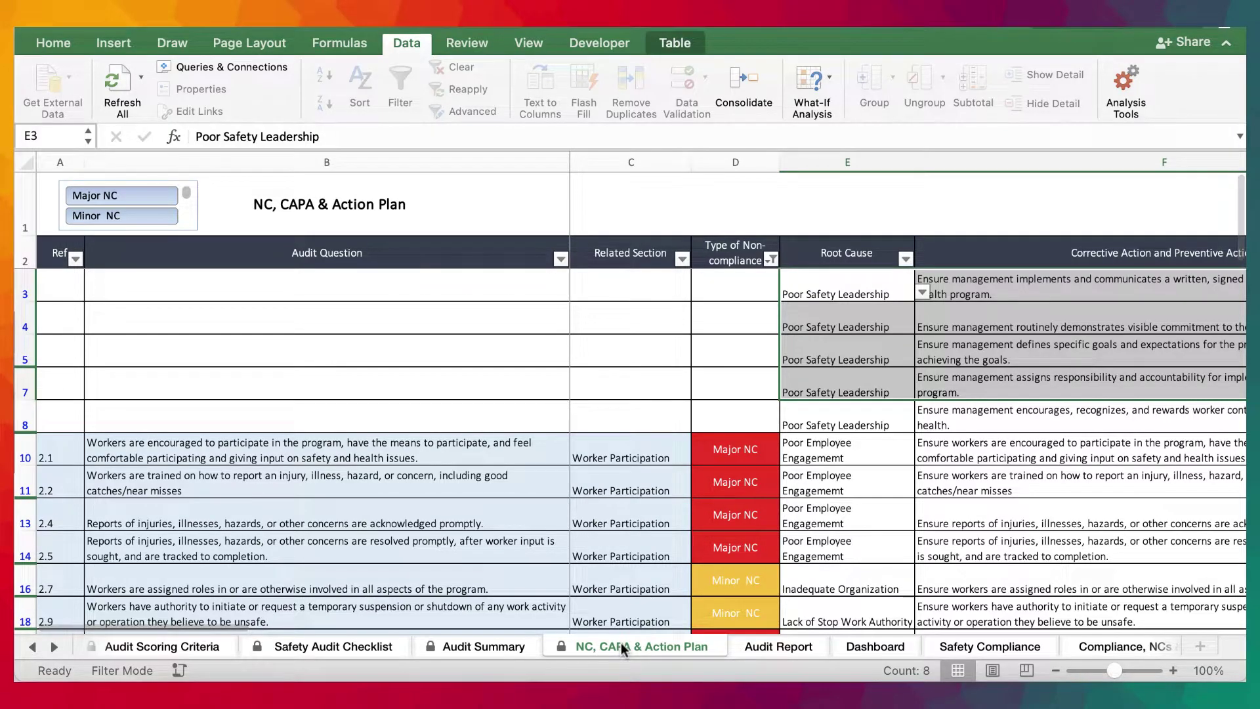
click(513, 648)
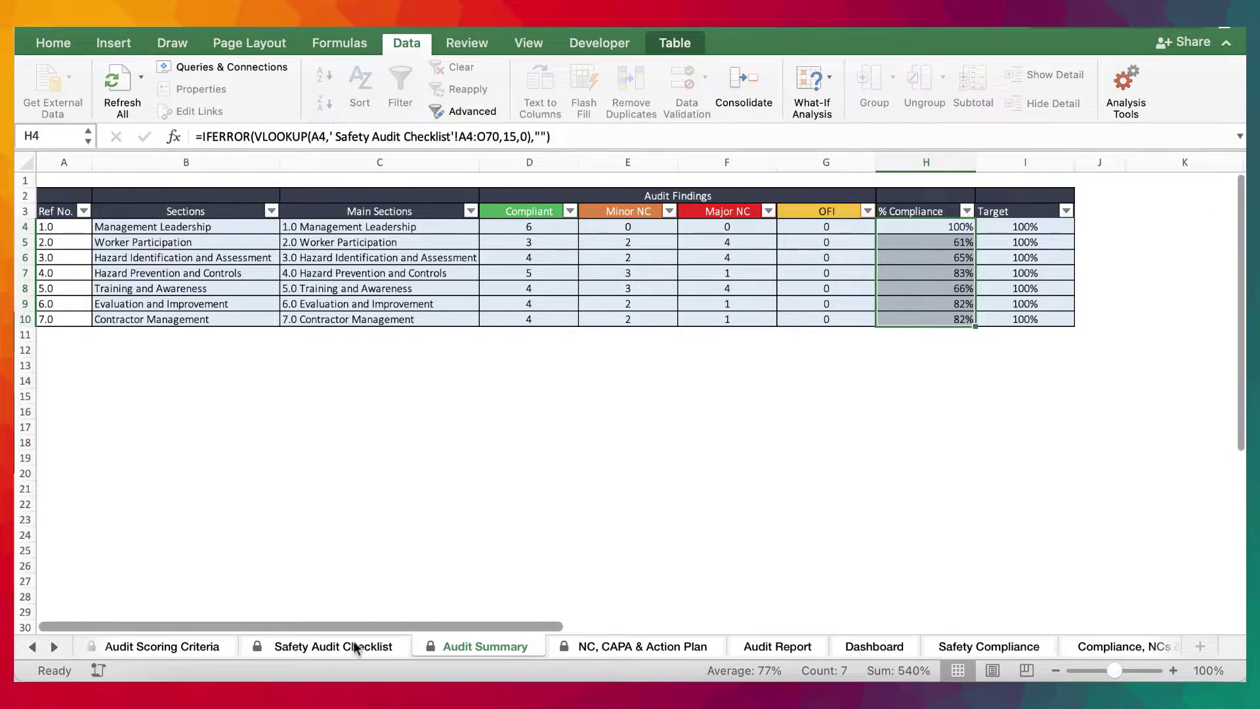
In the Safety Audit Checklist, copy the "x" marks for questions 1.1 to 1.6 to Minor NC and clear them from Compliant.
key(ctrl+Page_Up)
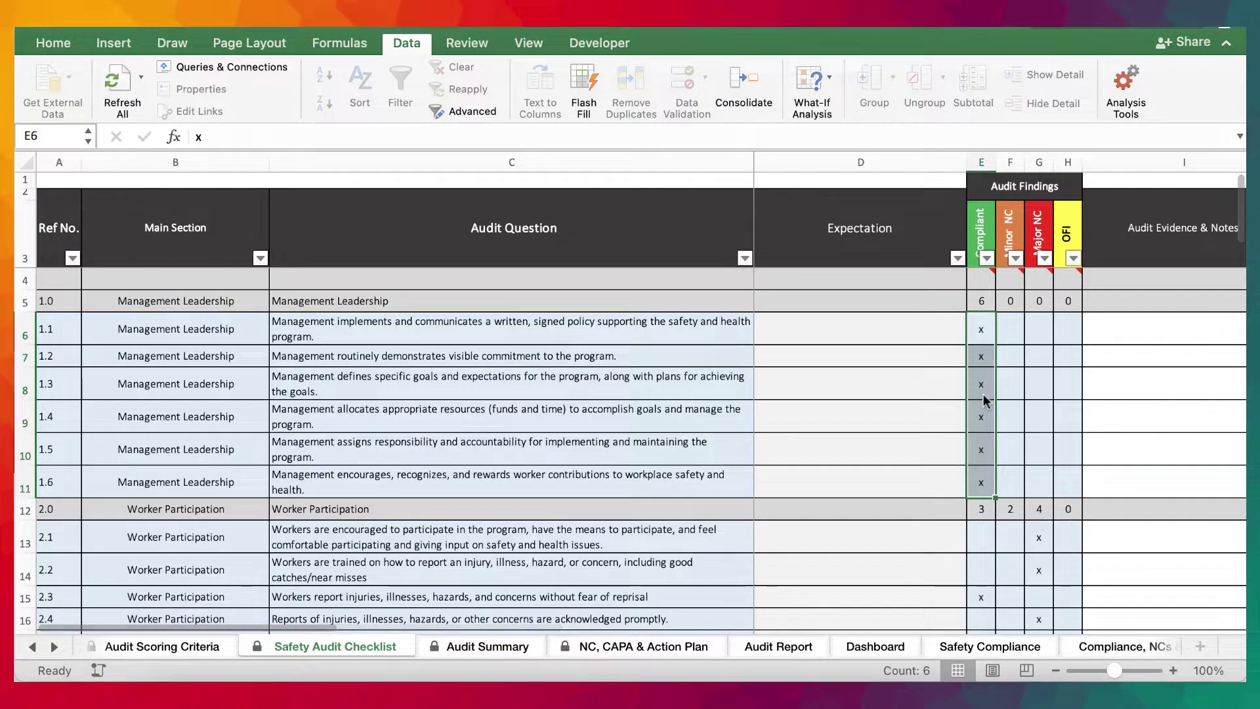
key(super+c)
click(1010, 329)
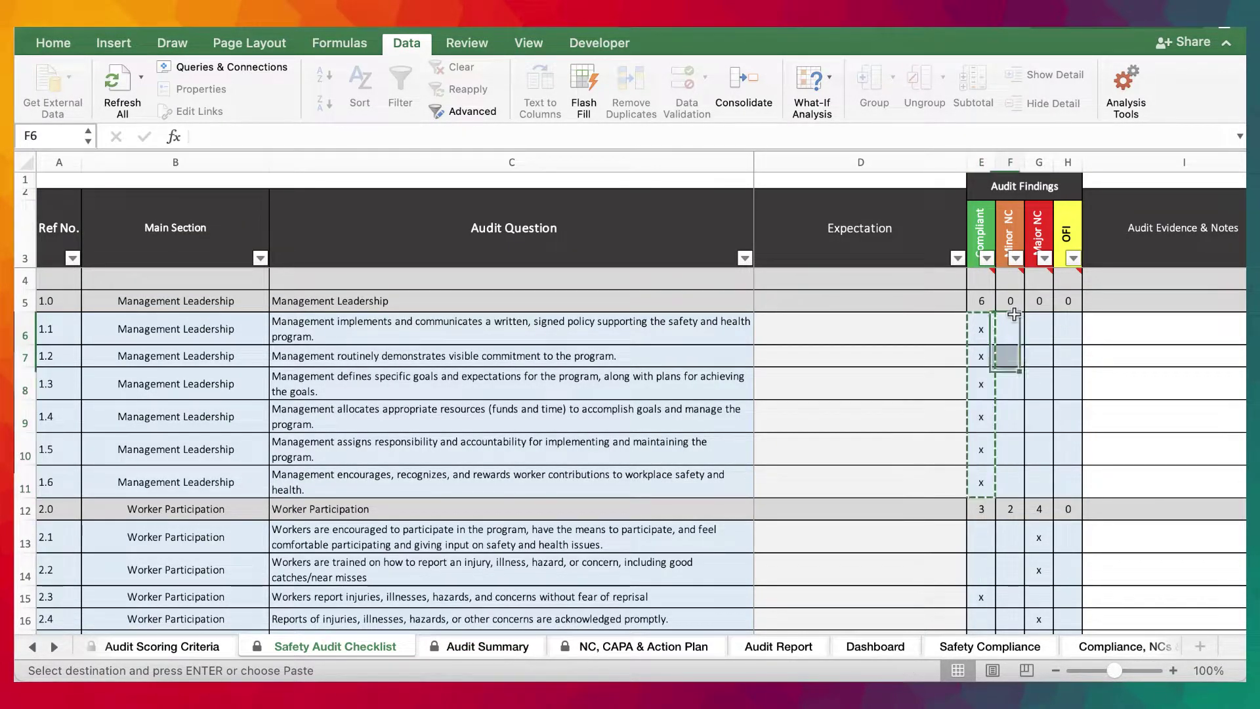
key(super+v)
drag(985, 328, 983, 474)
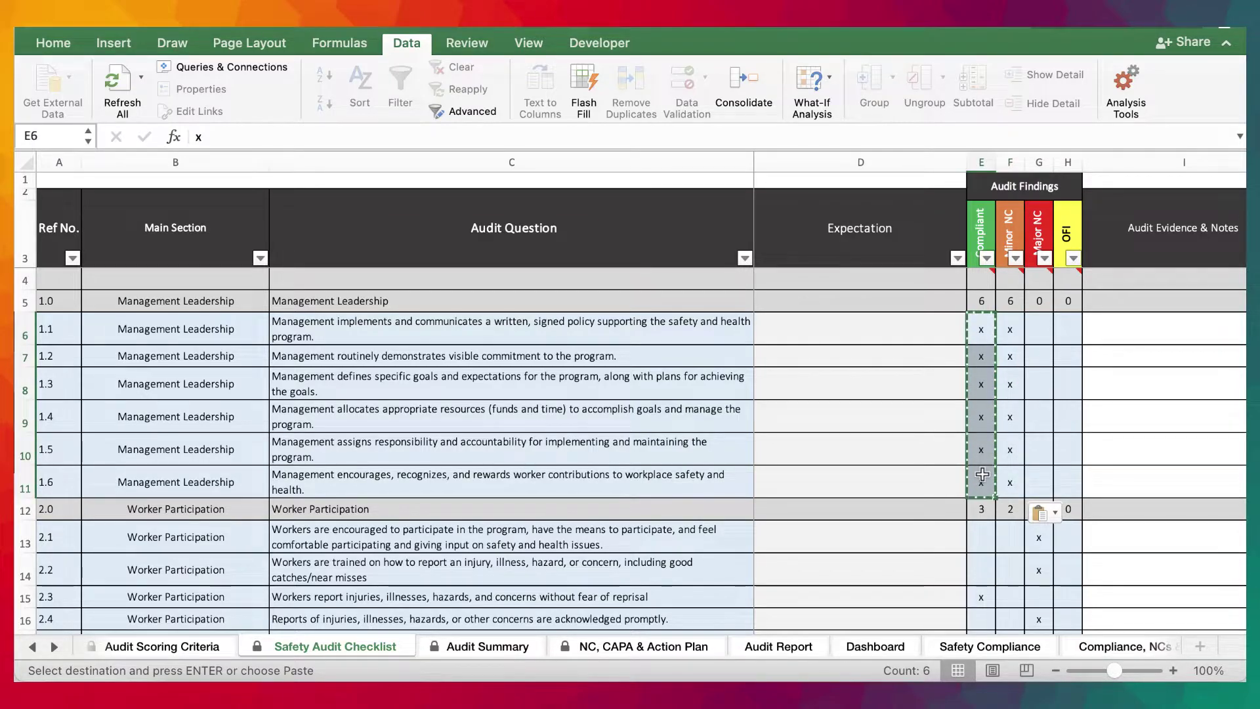
key(Delete)
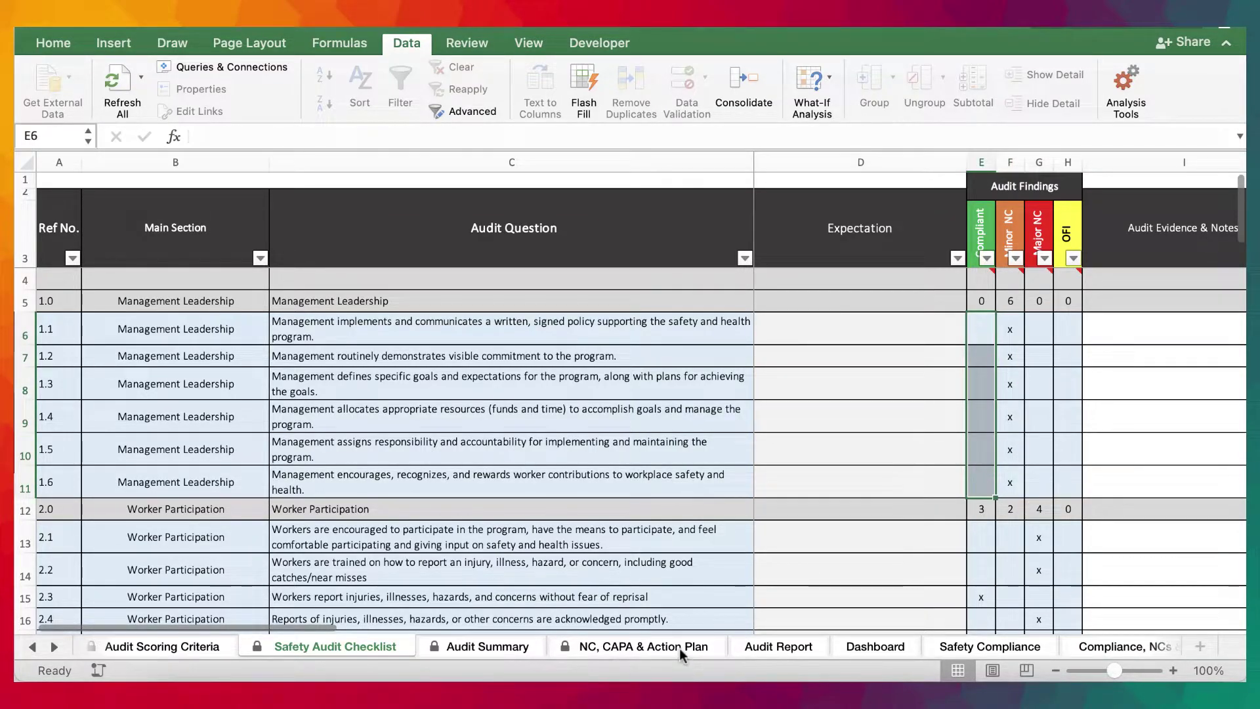
On the NC, CAPA & Action Plan sheet, examine the non-compliance types, root causes and corrective actions of the Management Leadership rows.
click(679, 648)
click(732, 283)
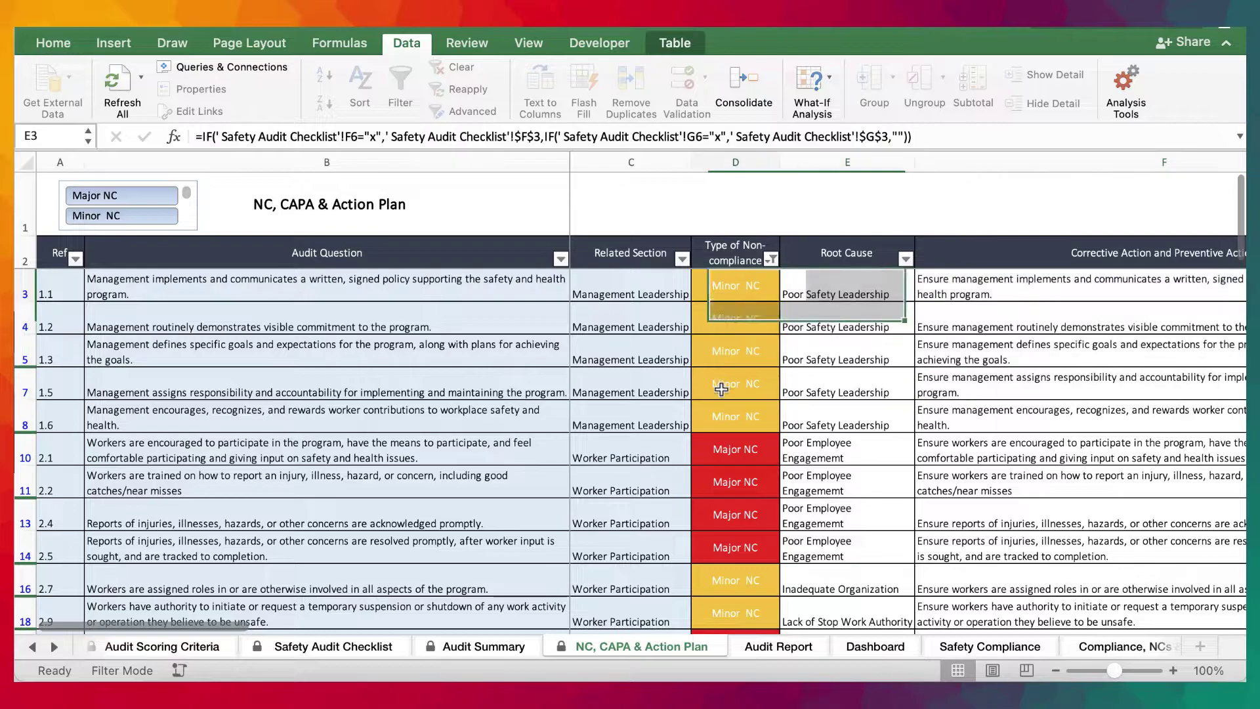
drag(721, 390, 714, 415)
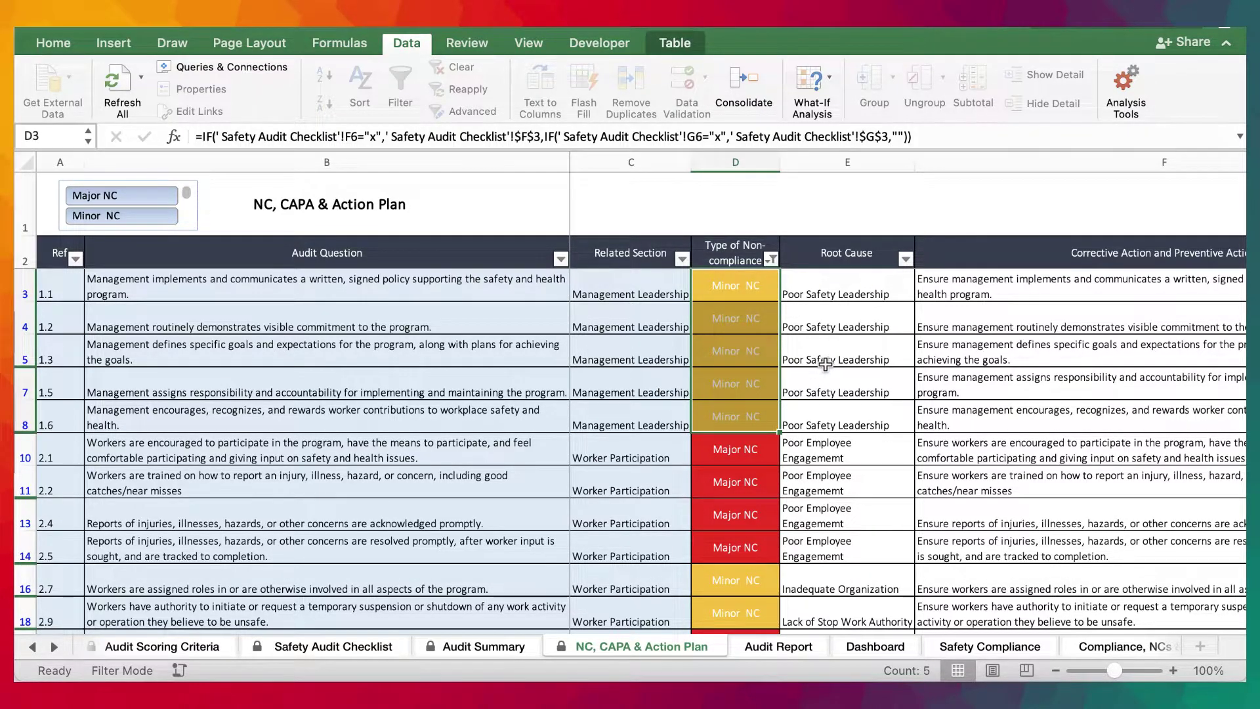
scroll(825, 364, right, 3)
drag(698, 286, 1002, 412)
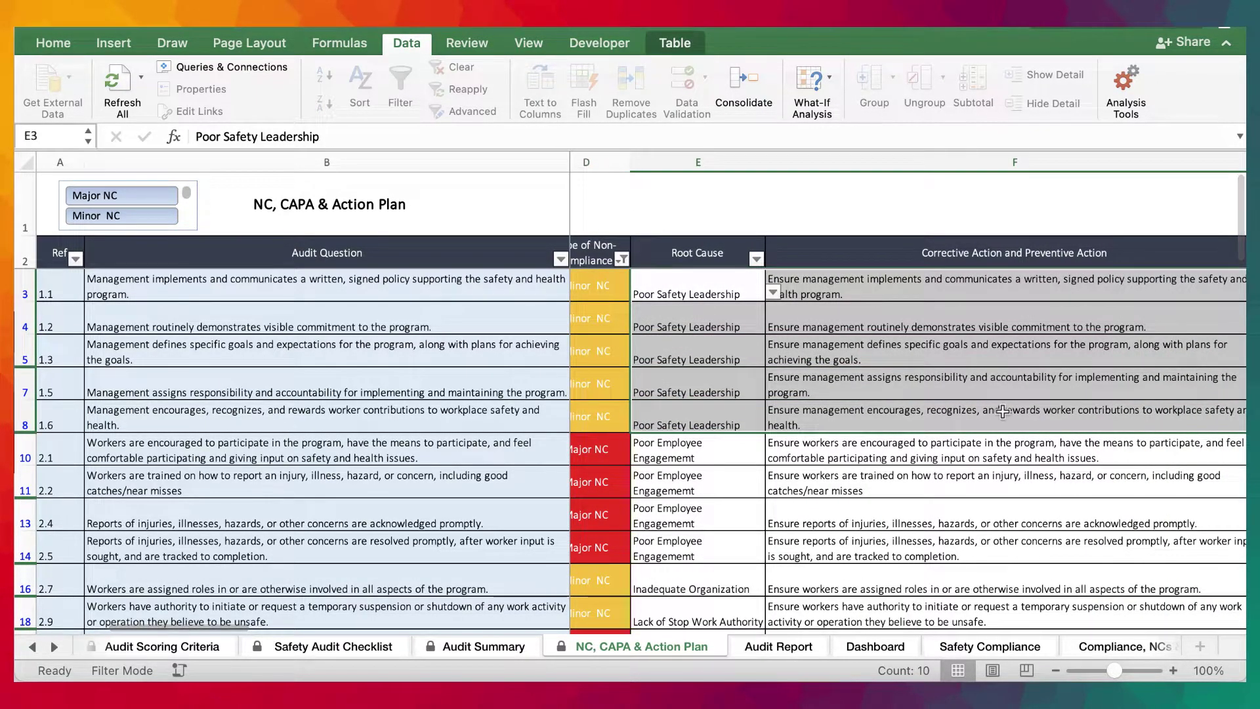
scroll(1002, 411, right, 3)
scroll(1002, 412, left, 4)
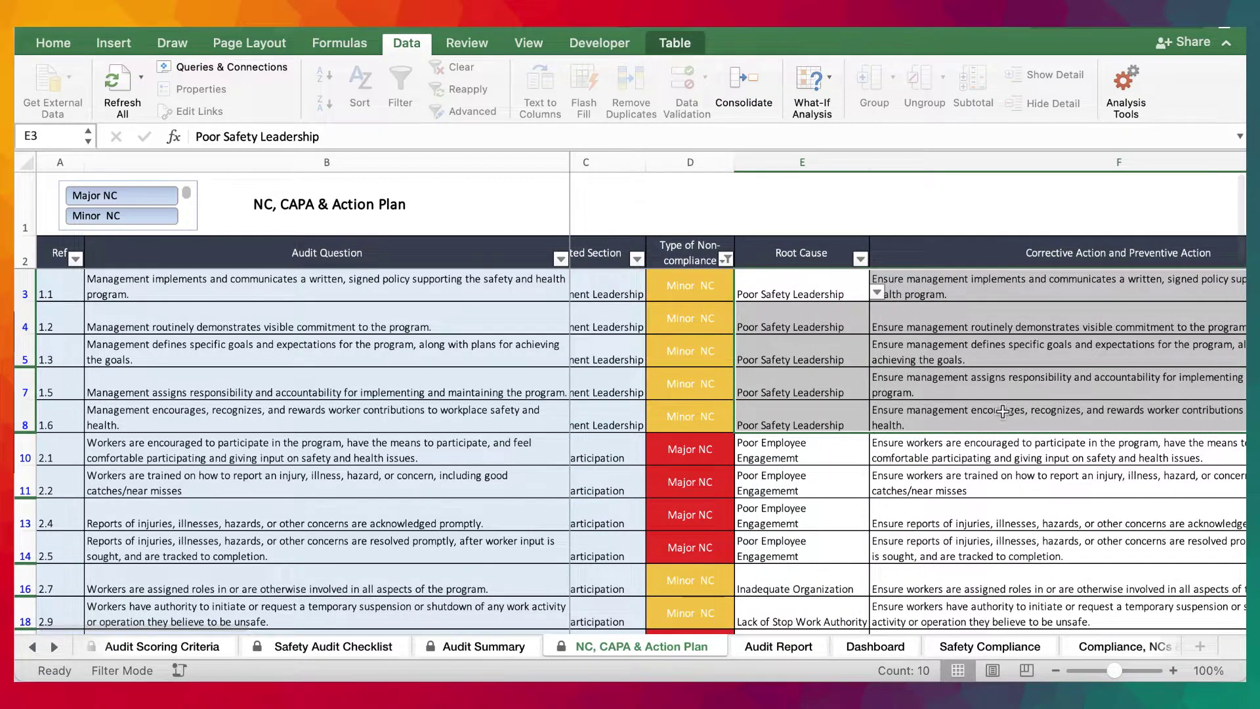
Review the responsible person, target date, days due, priority and action status columns of the action plan.
scroll(1002, 411, right, 3)
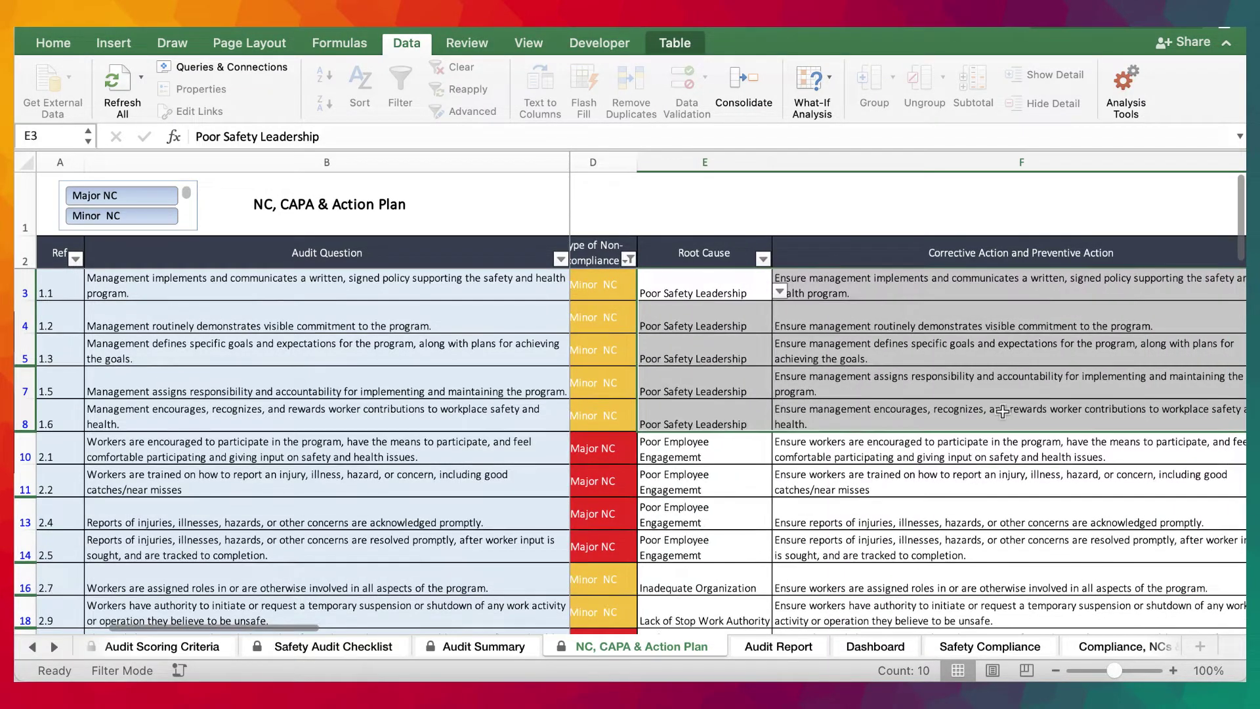
scroll(1002, 412, right, 3)
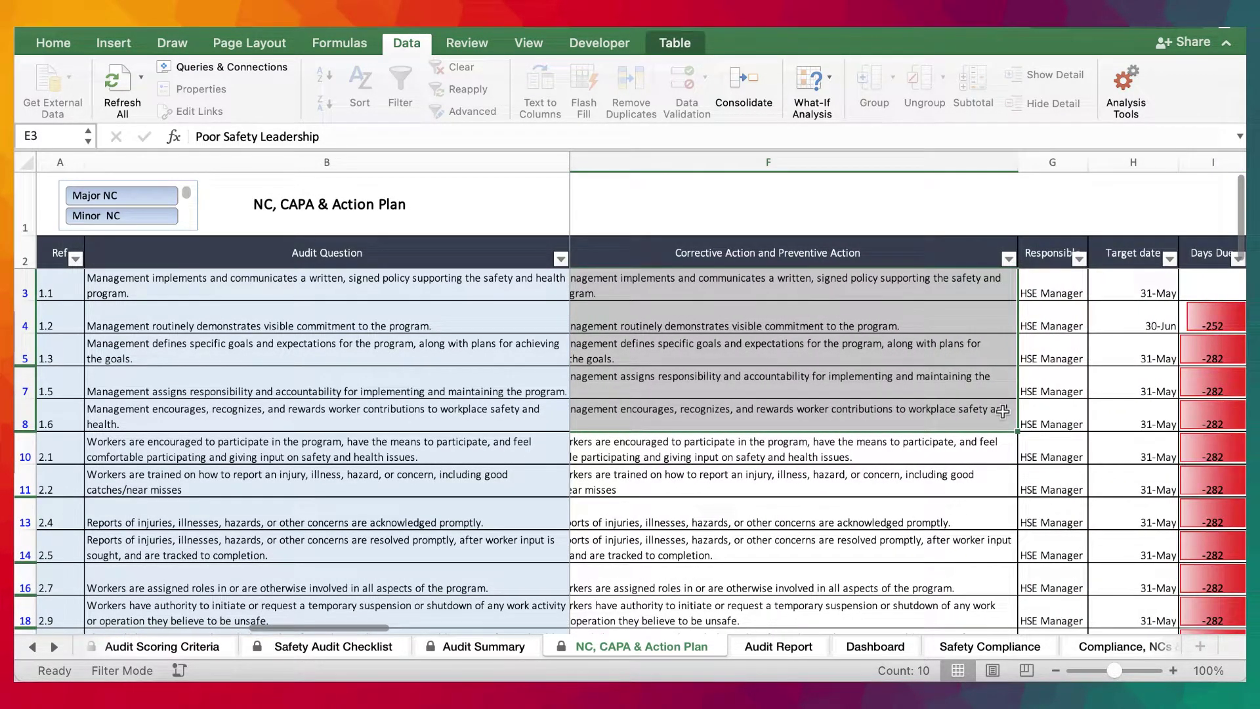
scroll(946, 327, right, 1)
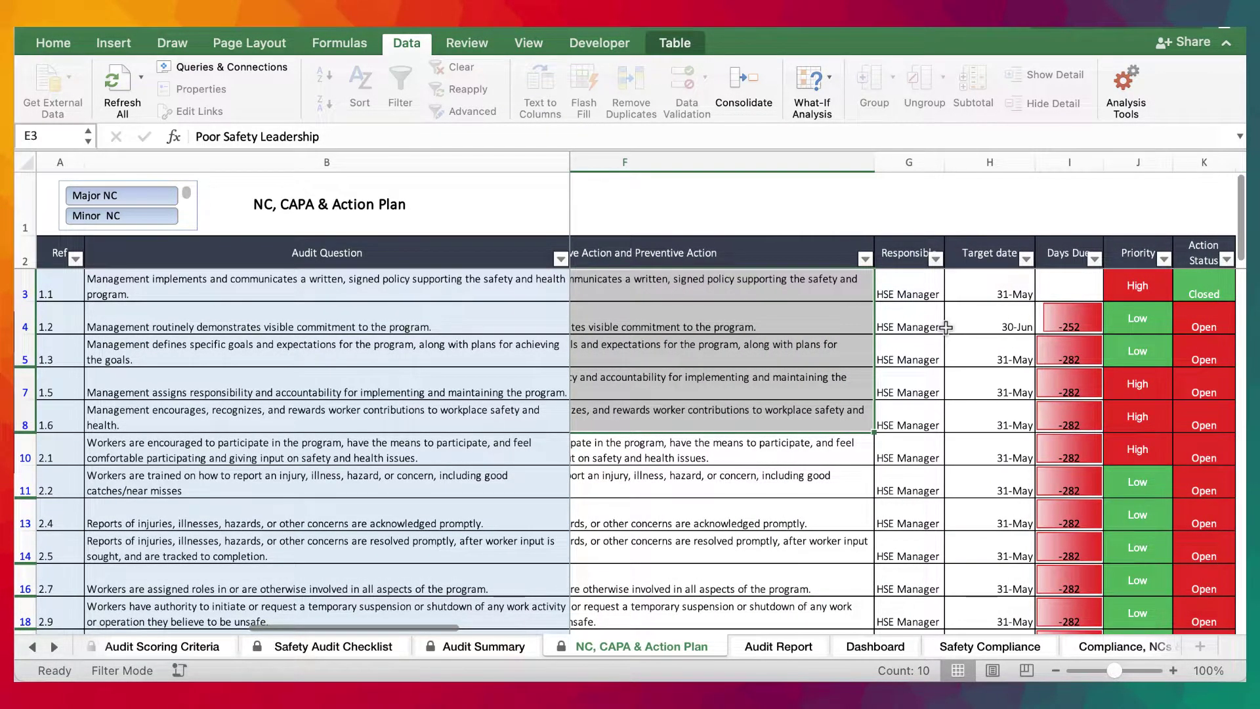
scroll(945, 327, right, 2)
scroll(901, 342, down, 1)
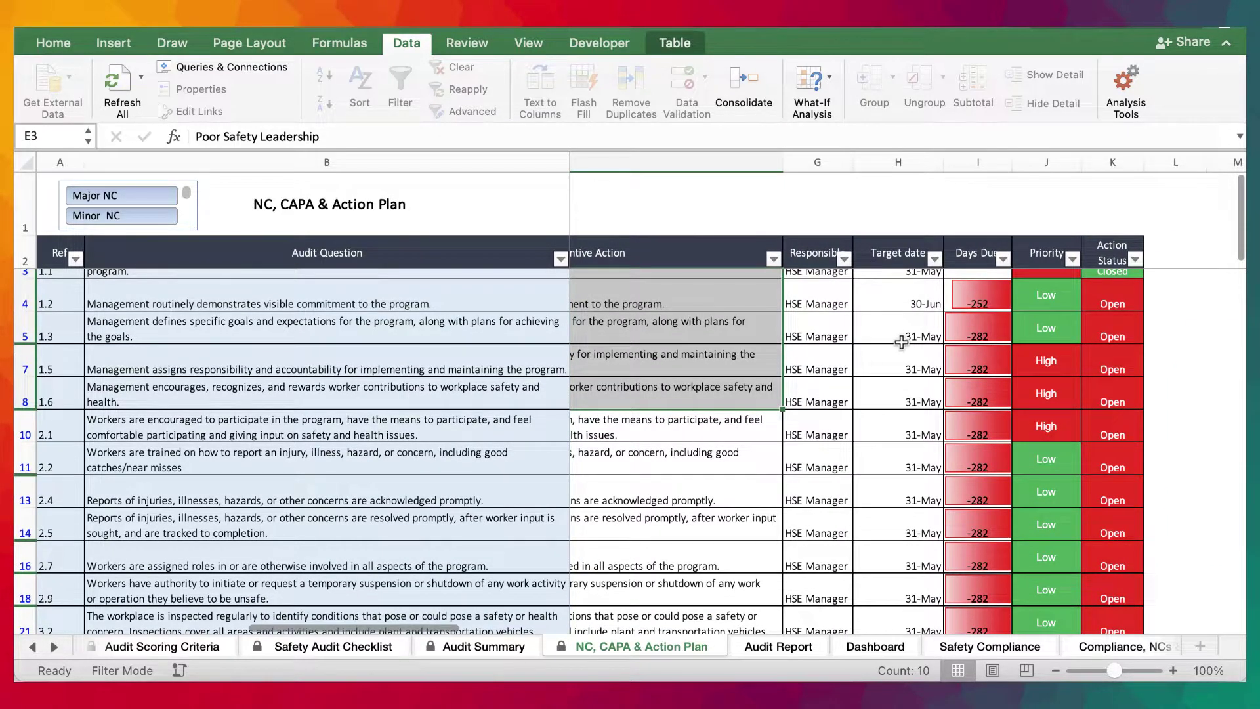
scroll(901, 342, right, 2)
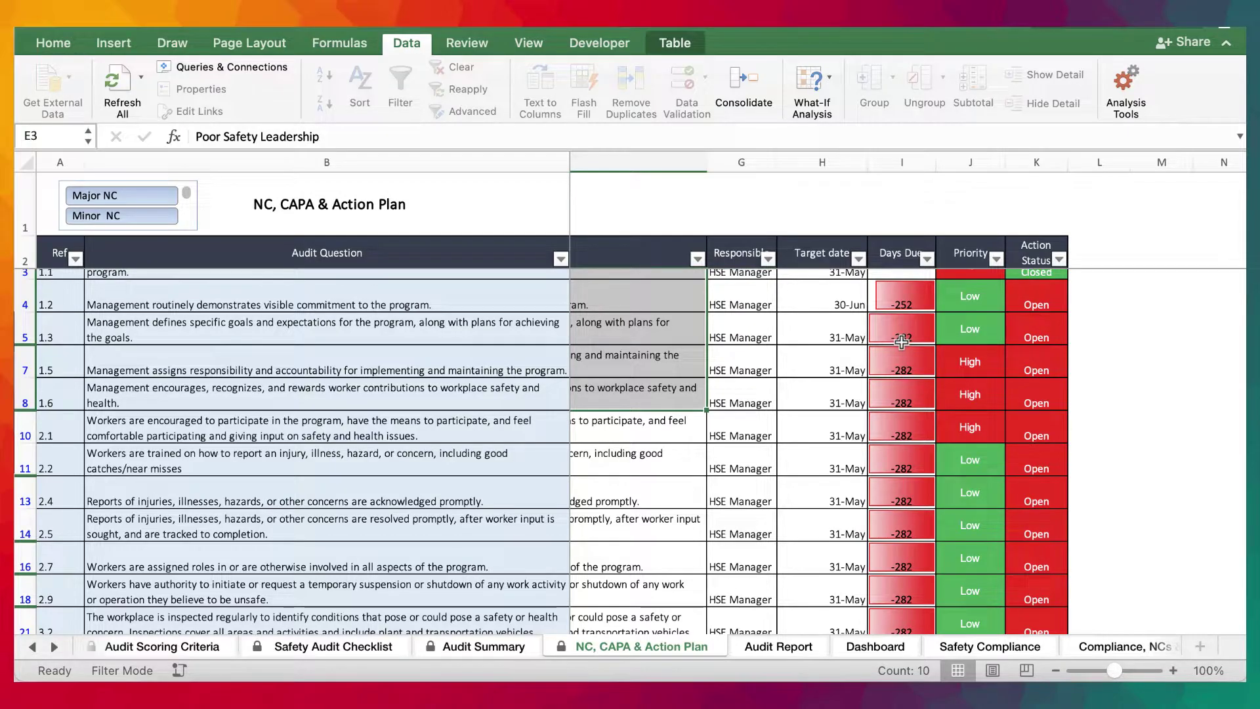
scroll(954, 362, left, 10)
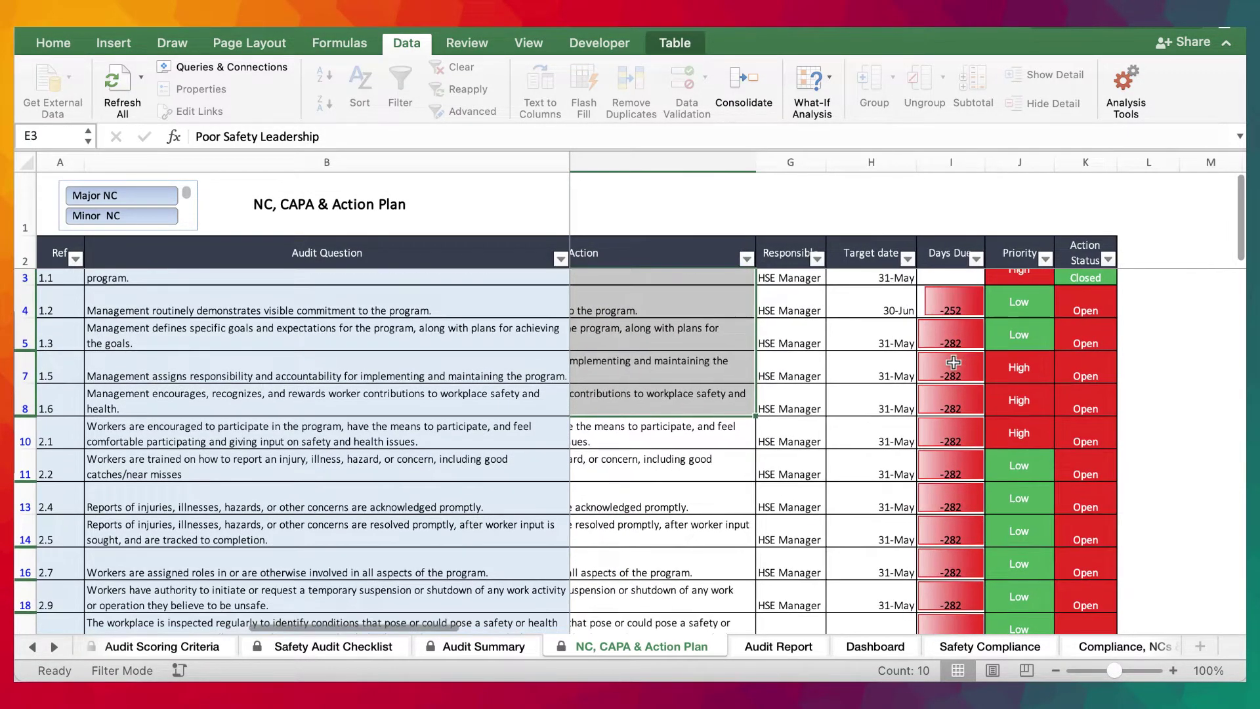
scroll(953, 362, right, 3)
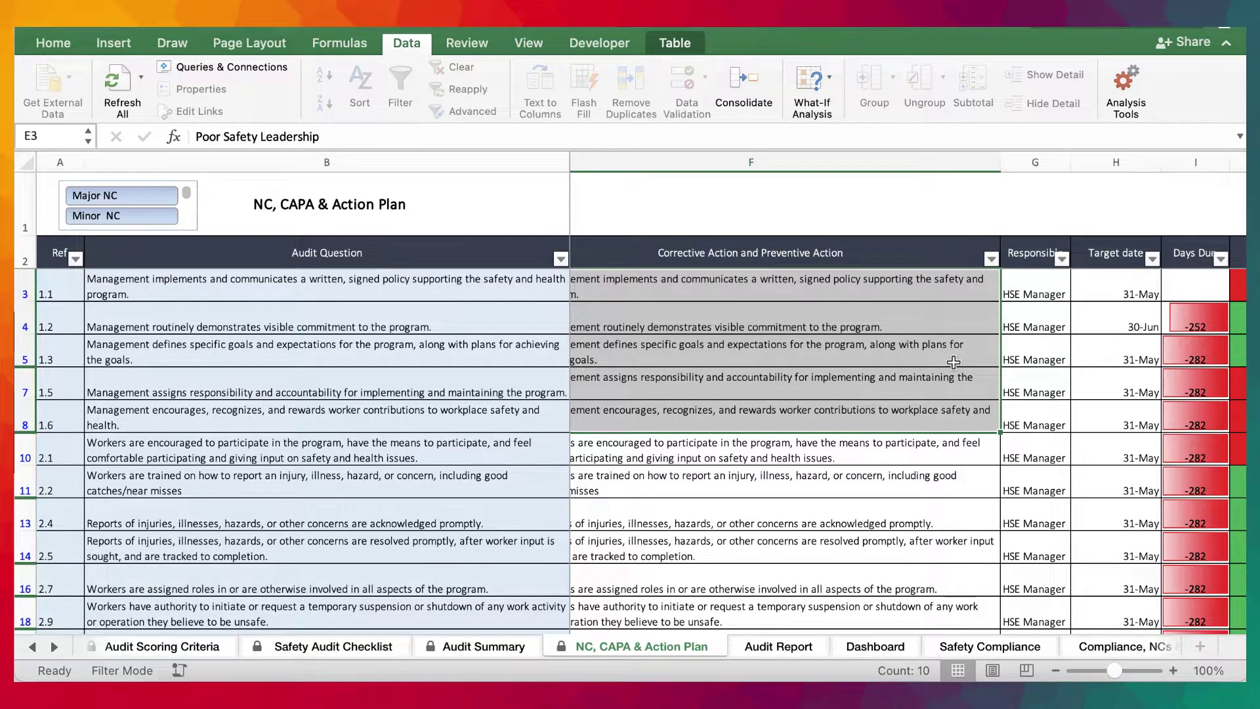
scroll(954, 362, right, 6)
scroll(953, 362, left, 20)
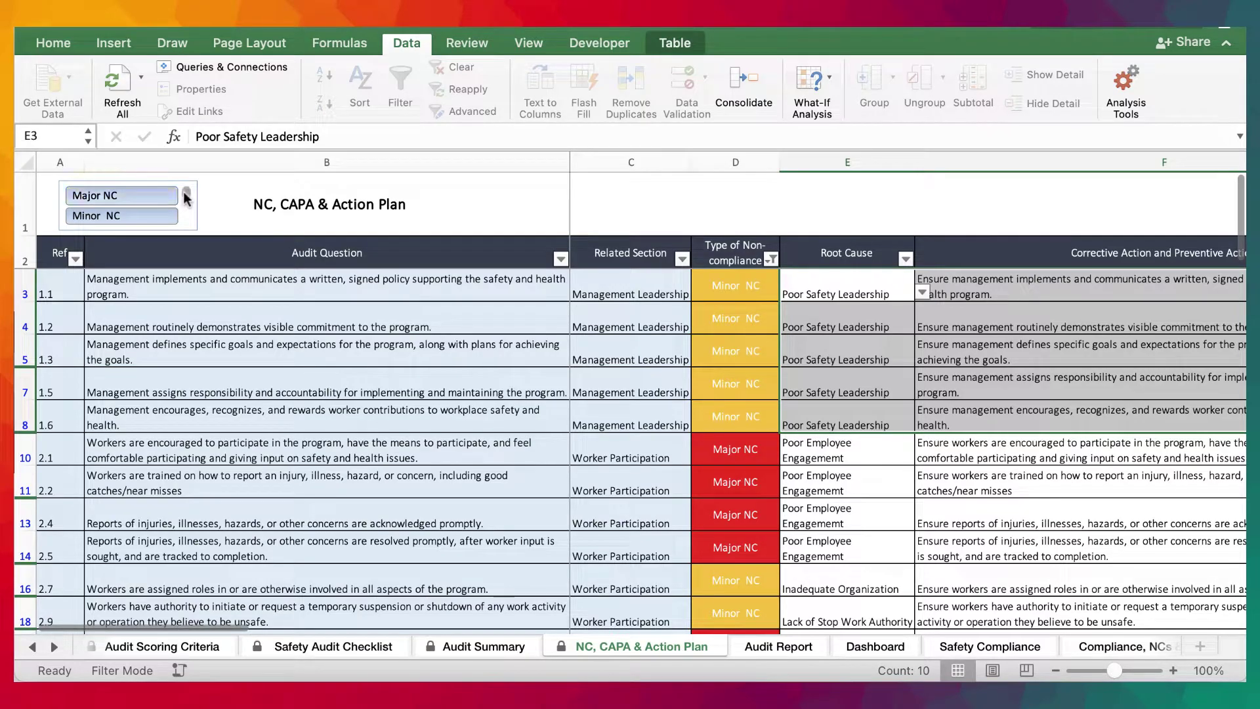
Include the (blank) entries in the action plan's non-compliance type slicer alongside Major NC and Minor NC.
scroll(184, 192, down, 2)
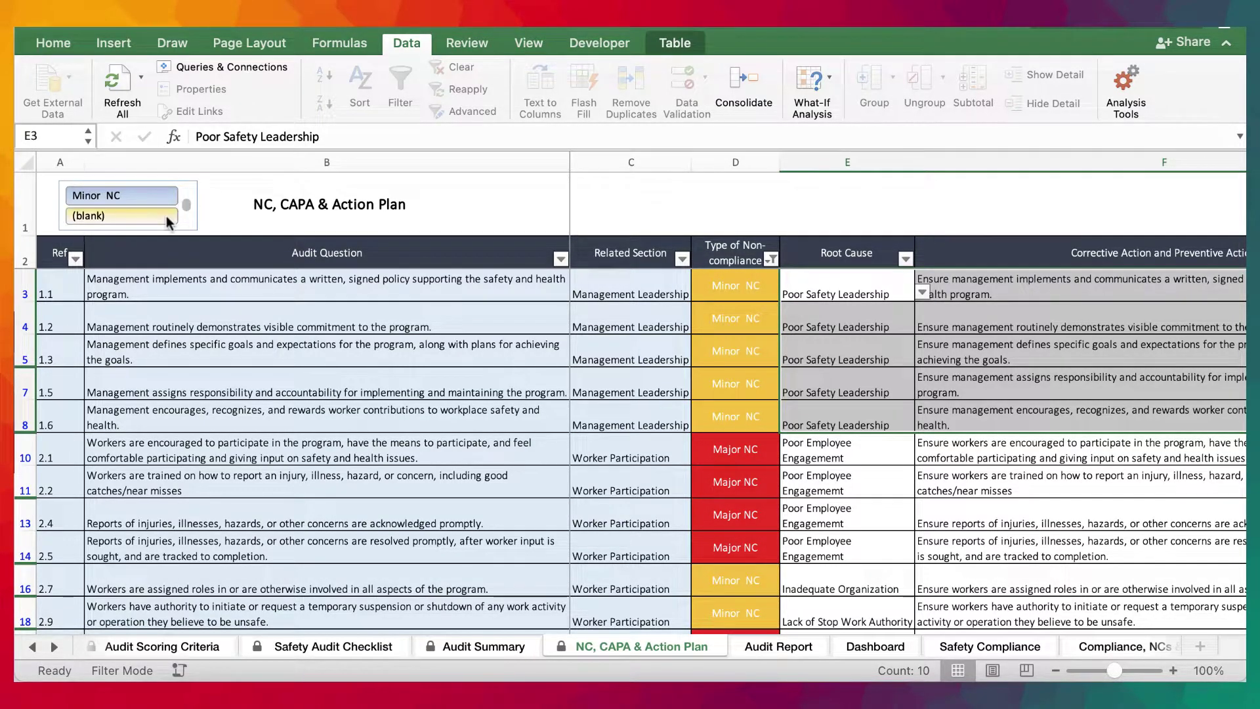
click(166, 216)
scroll(184, 197, up, 2)
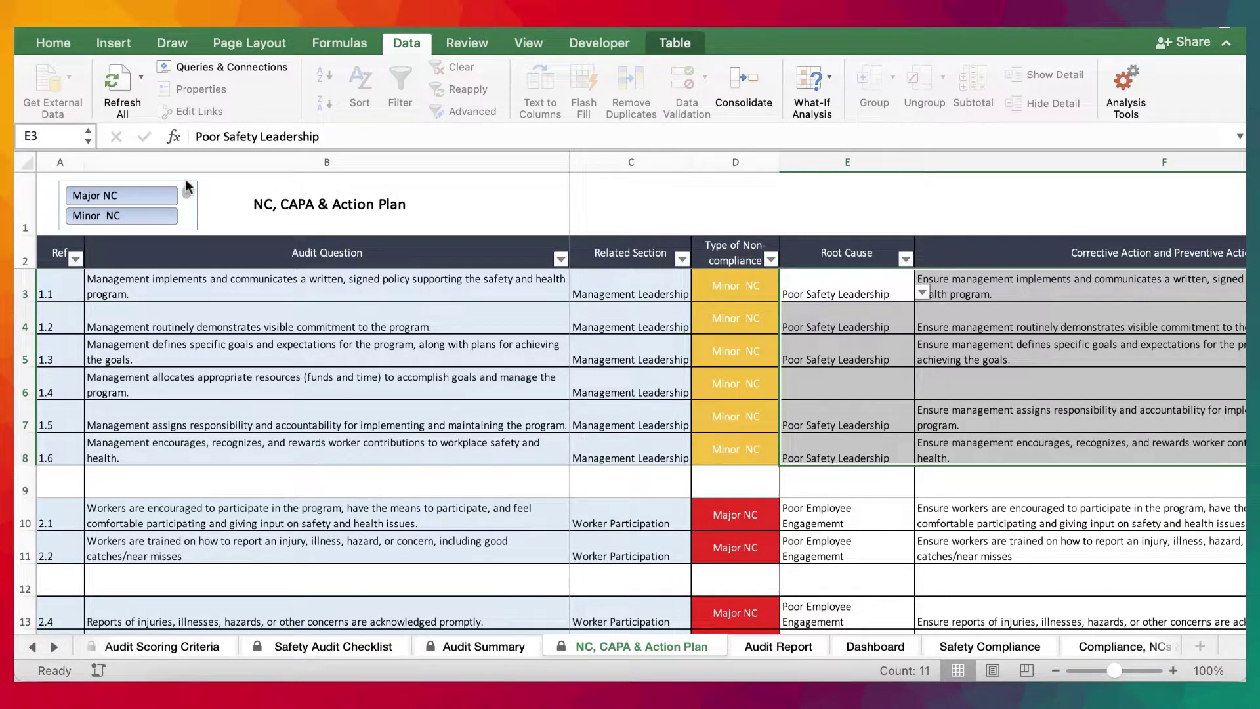
Look through the whole action plan including its blank rows, and select the row of question 2.9.
scroll(798, 449, down, 1)
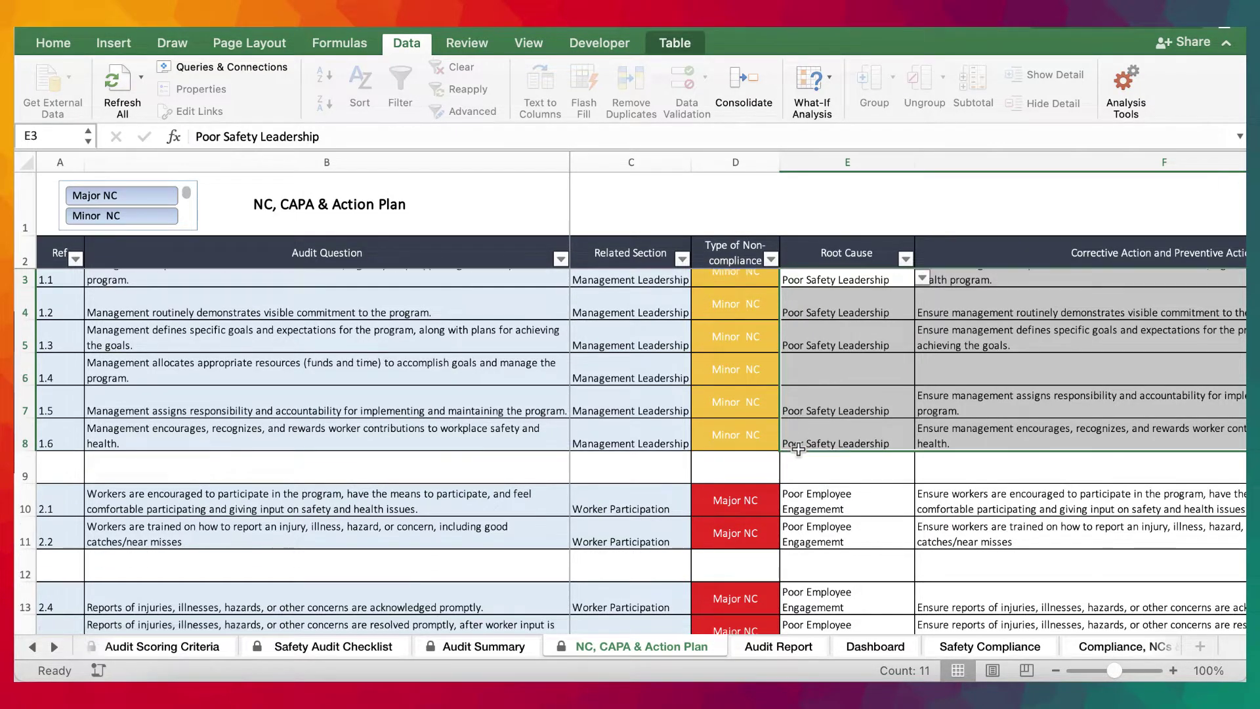
scroll(798, 449, down, 20)
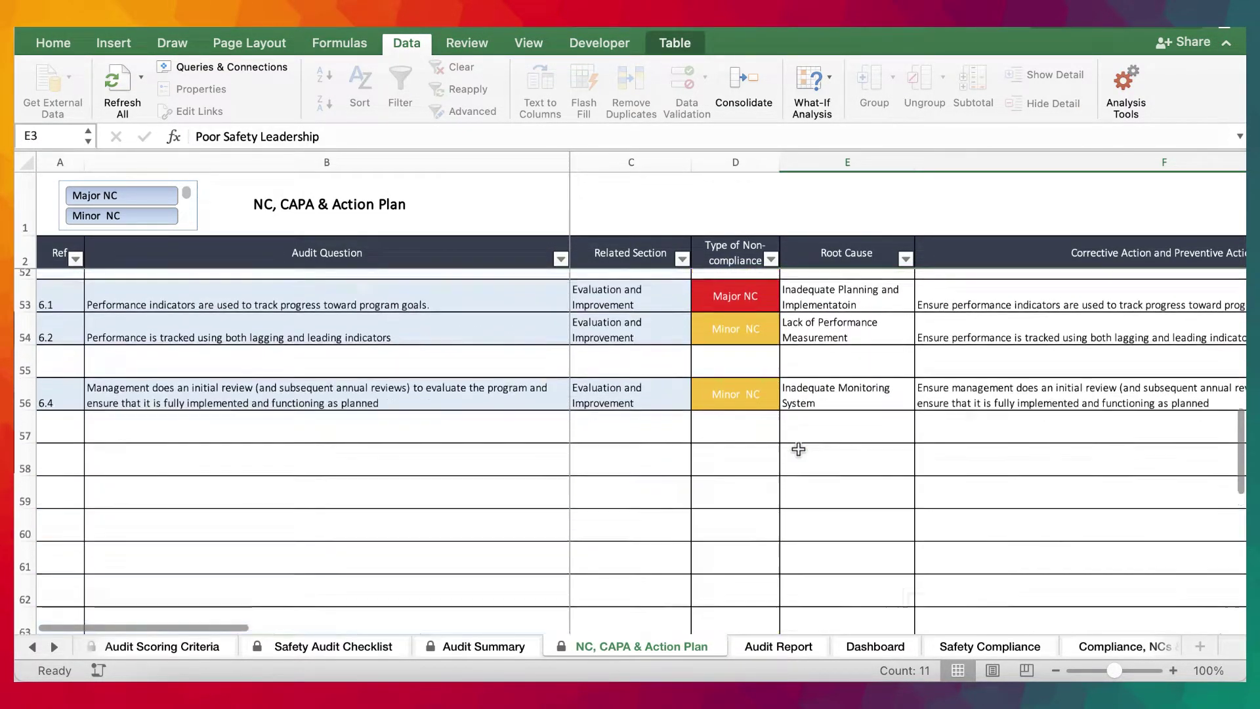
scroll(798, 448, down, 10)
scroll(596, 444, up, 20)
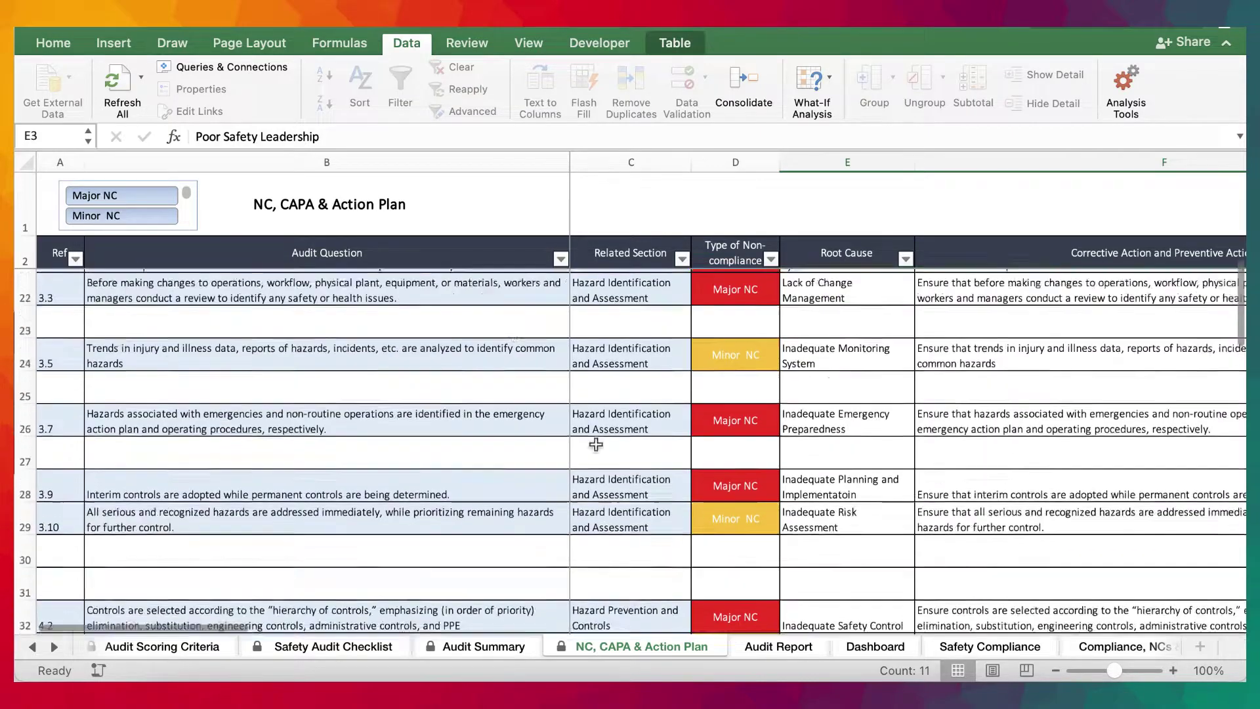
scroll(595, 444, up, 4)
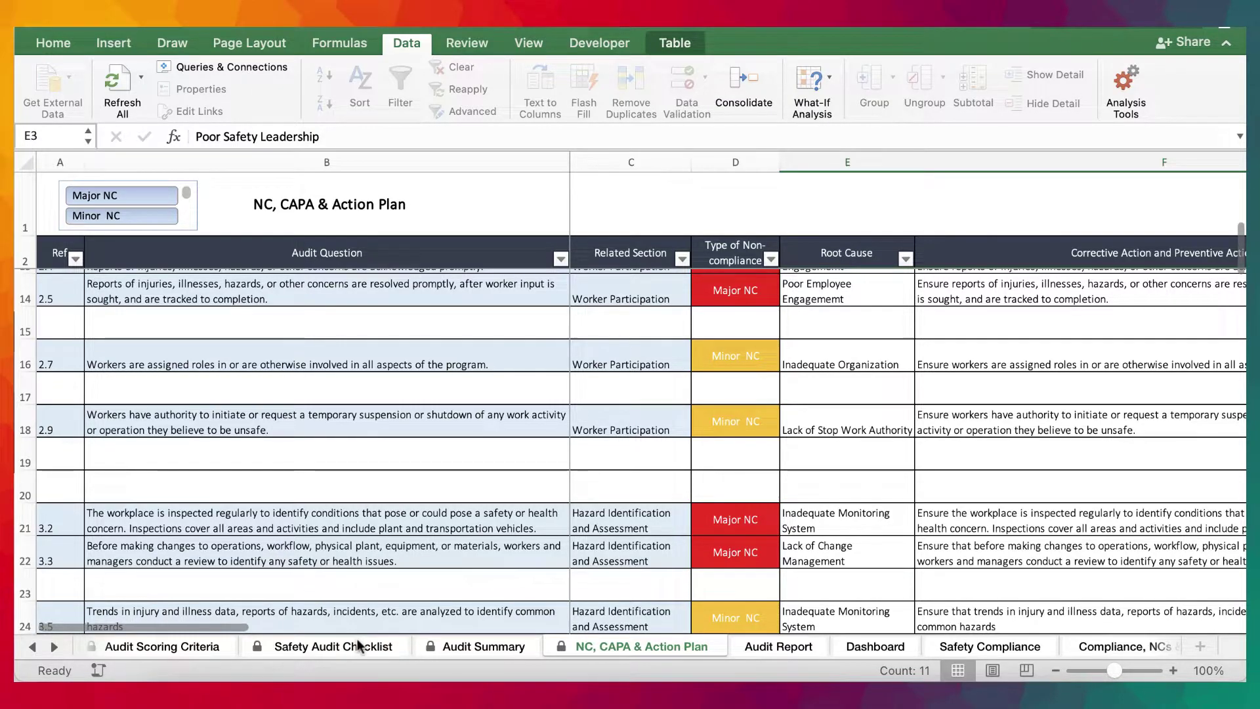
click(62, 416)
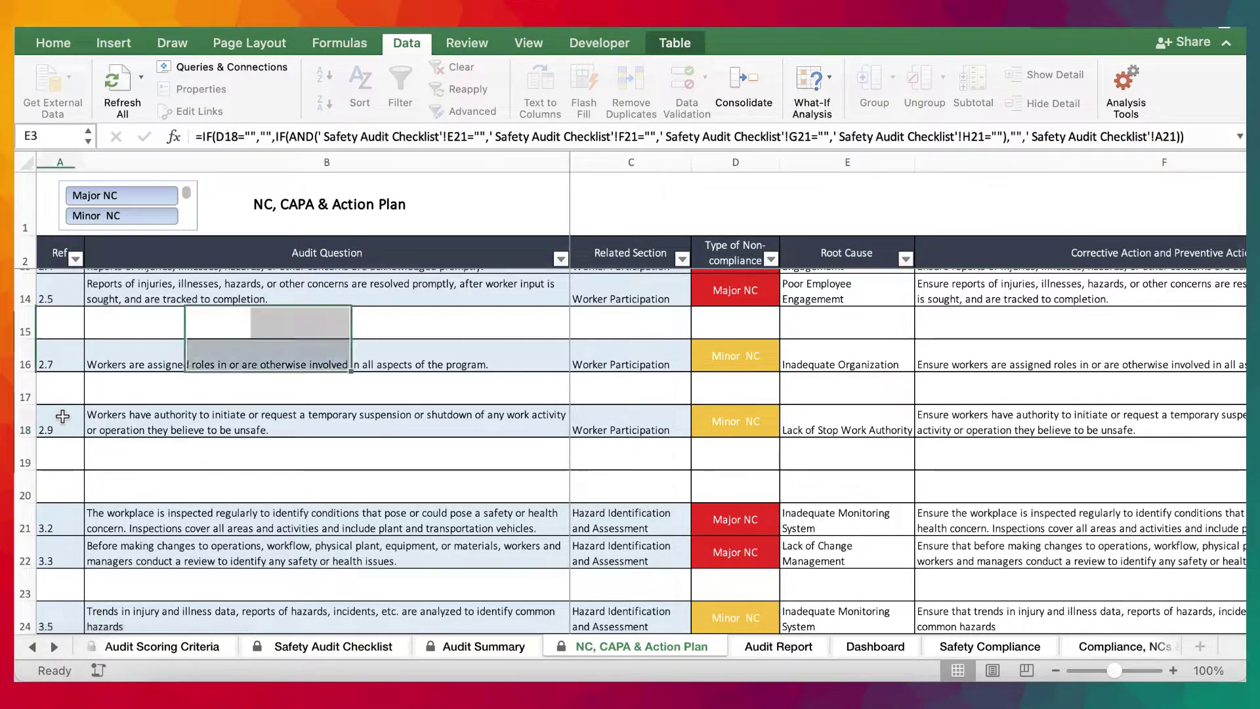
shift+click(1208, 420)
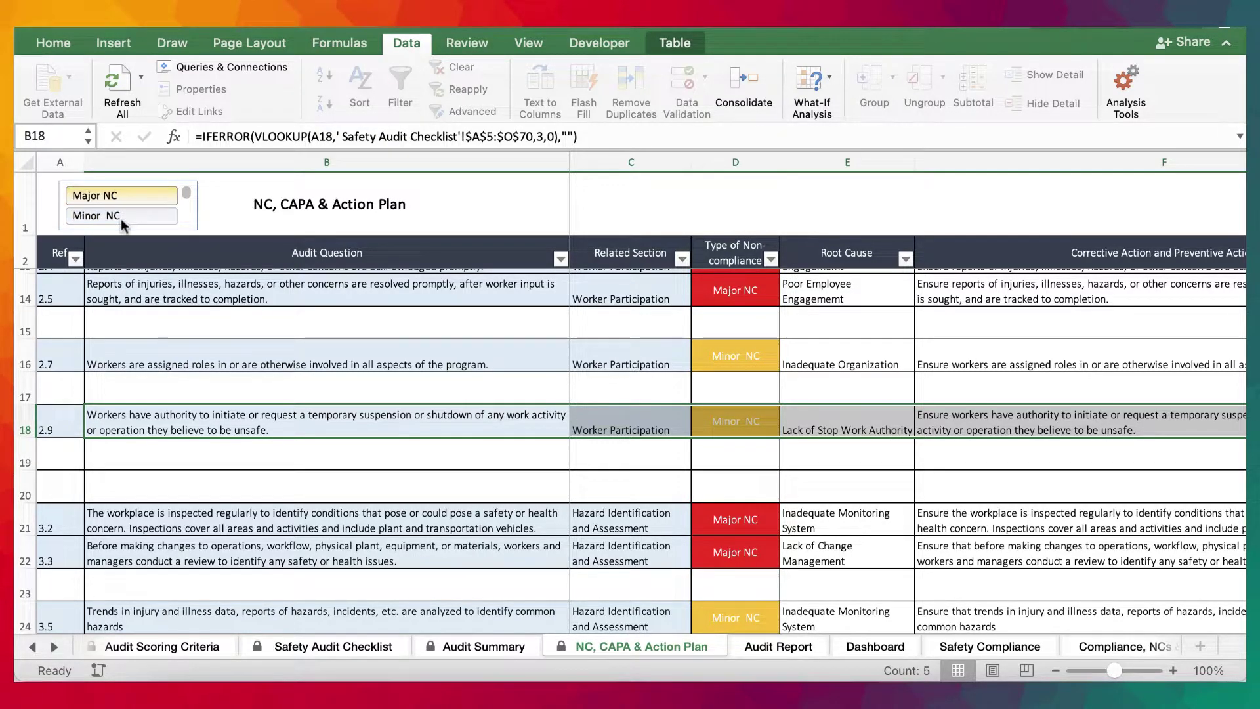
Filter the action plan to Major NC and Minor NC entries, and switch the slicer to only the (blank) entries.
click(182, 228)
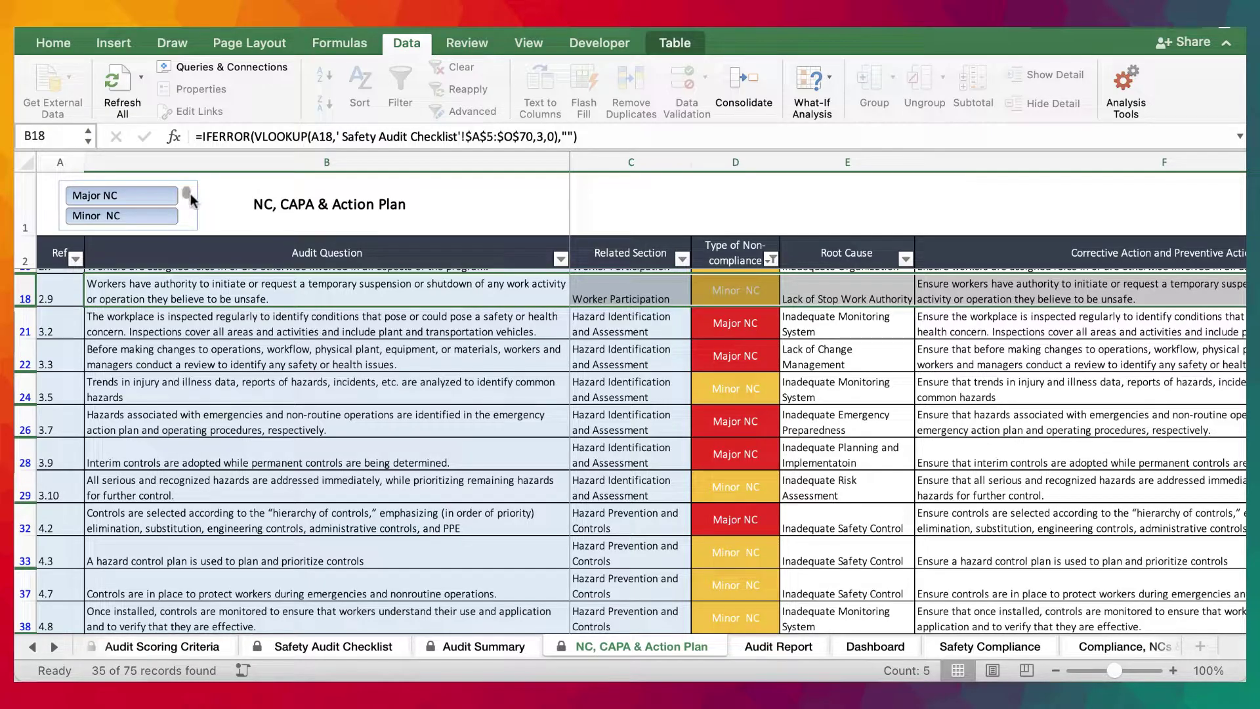
drag(191, 199, 245, 203)
scroll(706, 383, up, 1)
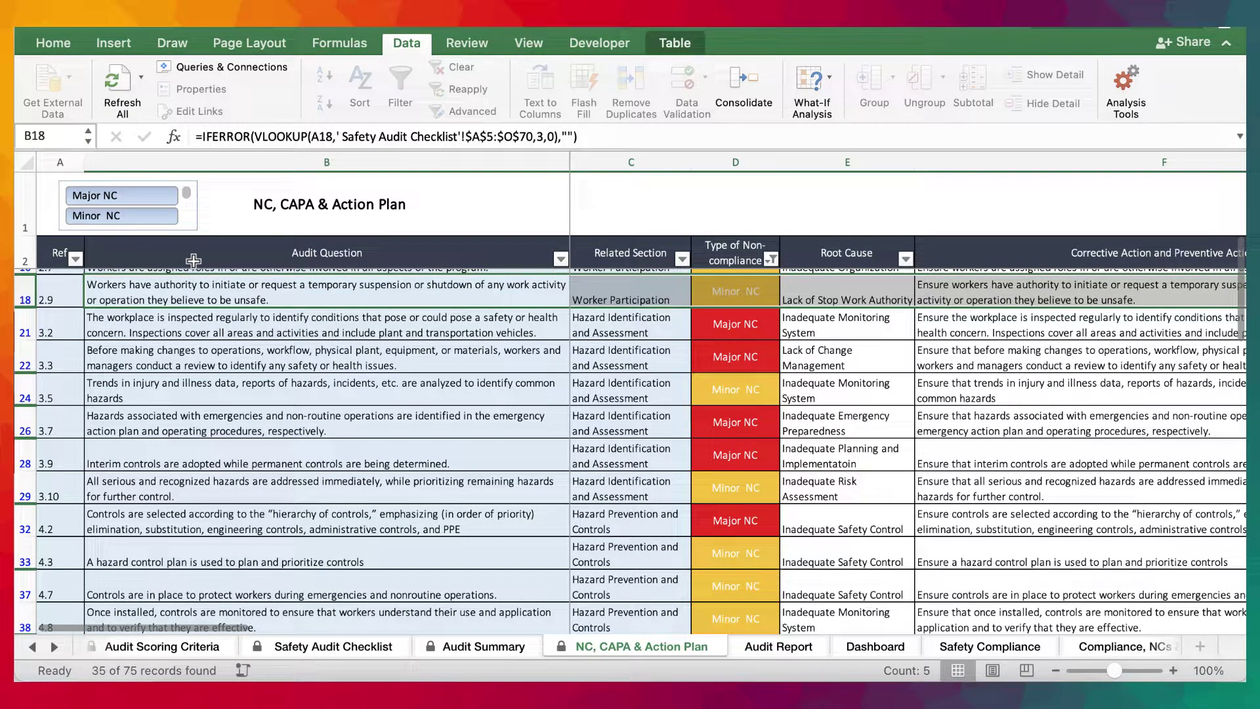
drag(186, 194, 184, 212)
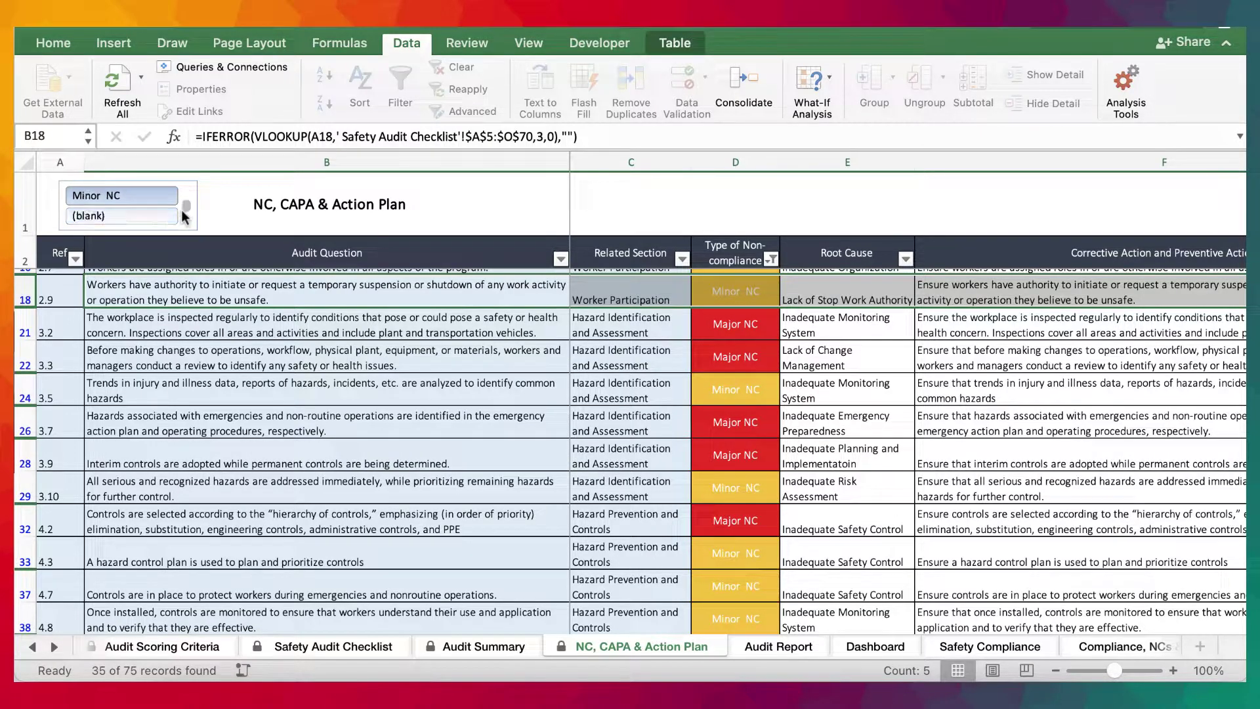
click(128, 212)
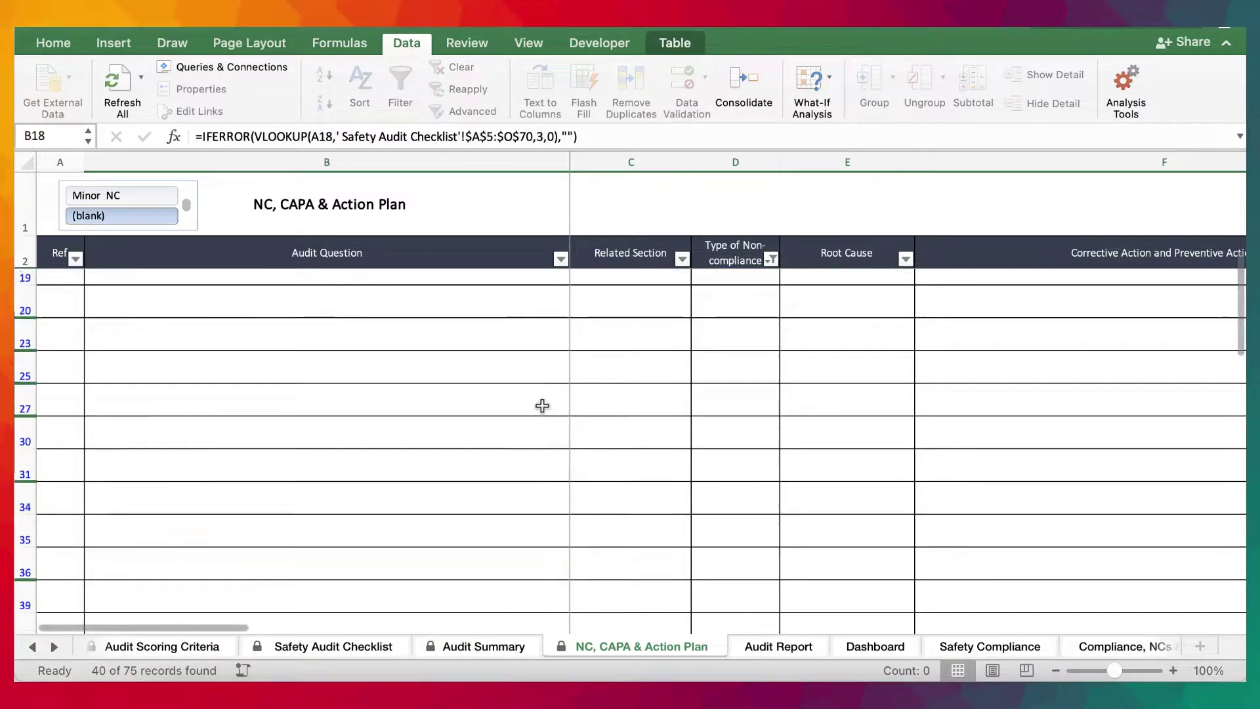
Clear the target dates of all the (blank) rows in the action plan.
scroll(542, 406, up, 3)
scroll(542, 406, right, 6)
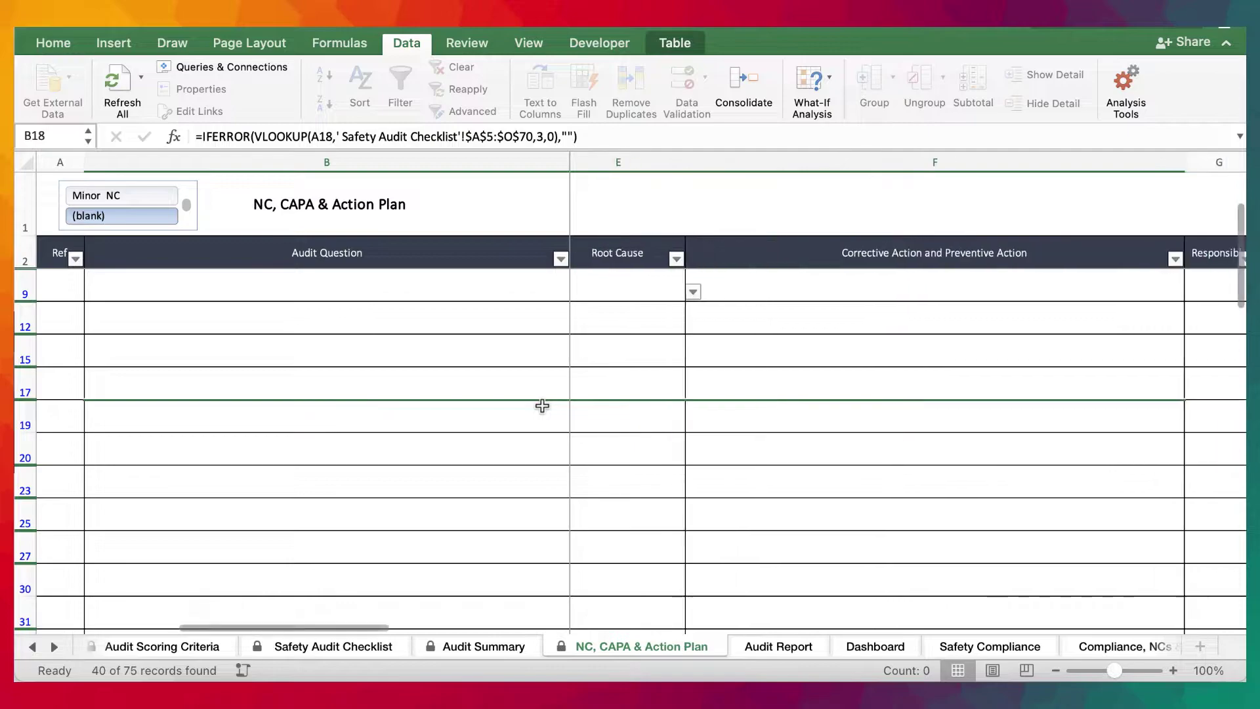
scroll(542, 406, right, 1)
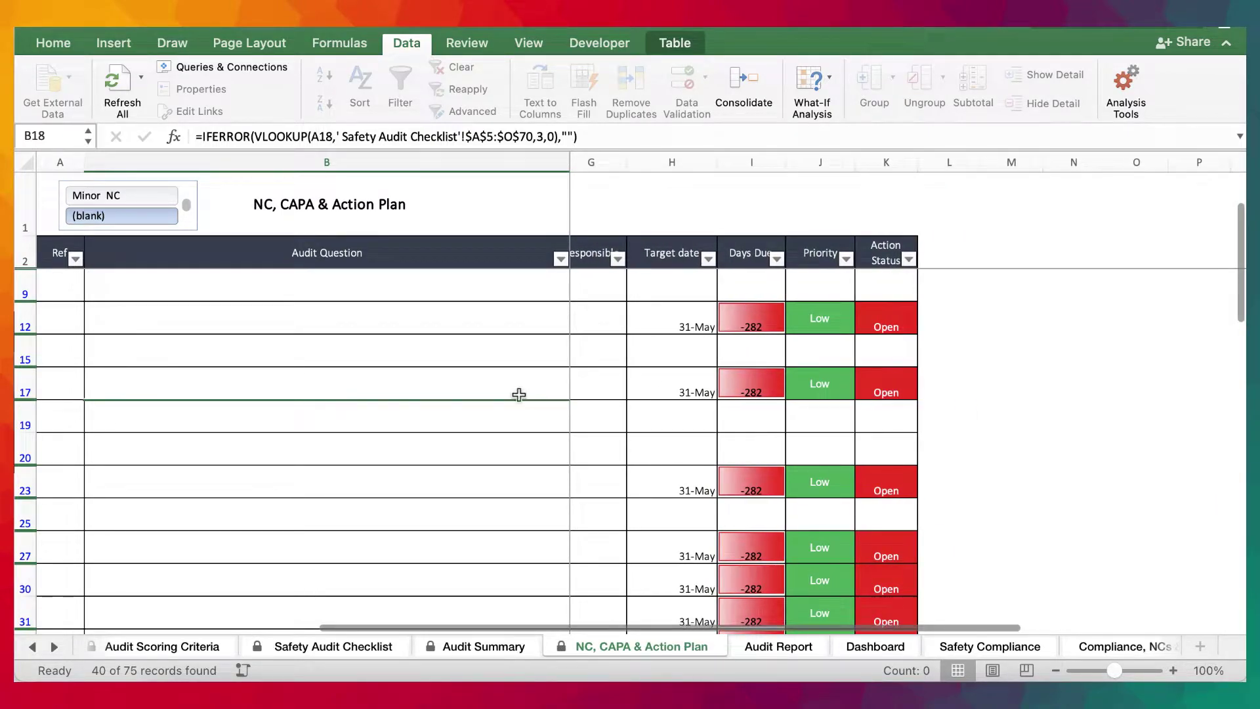
scroll(837, 345, down, 5)
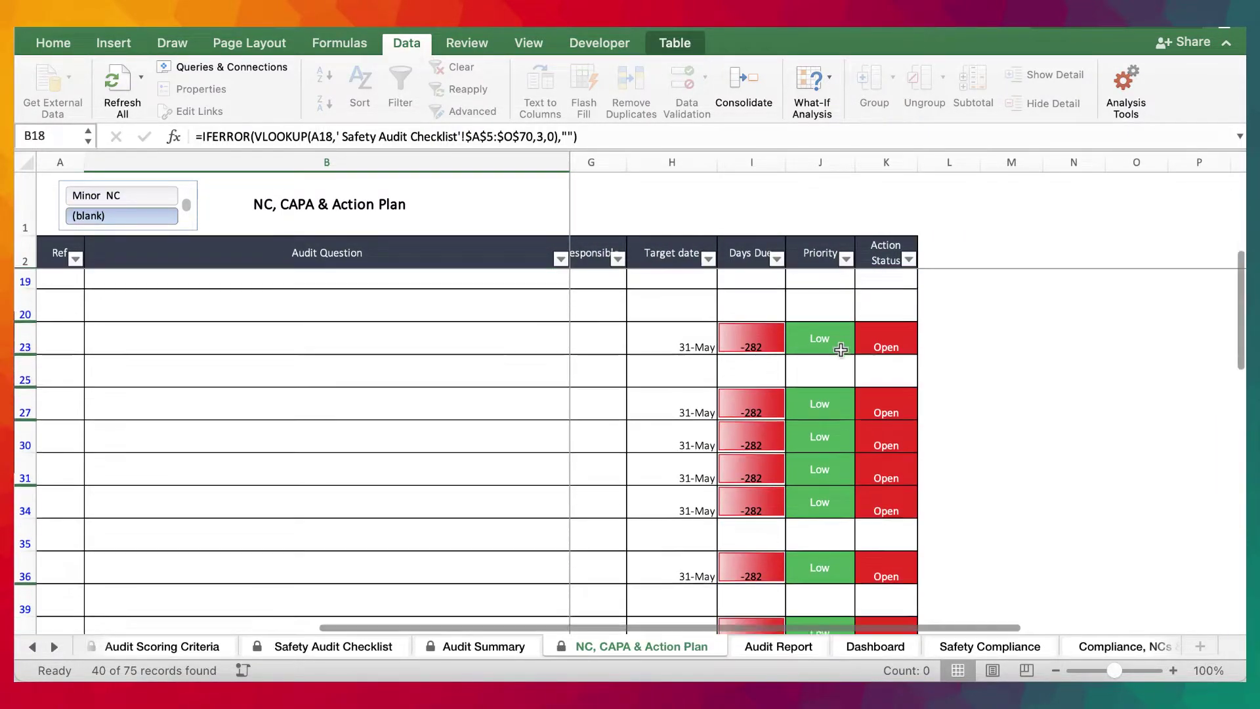
scroll(820, 338, up, 5)
scroll(815, 334, left, 1)
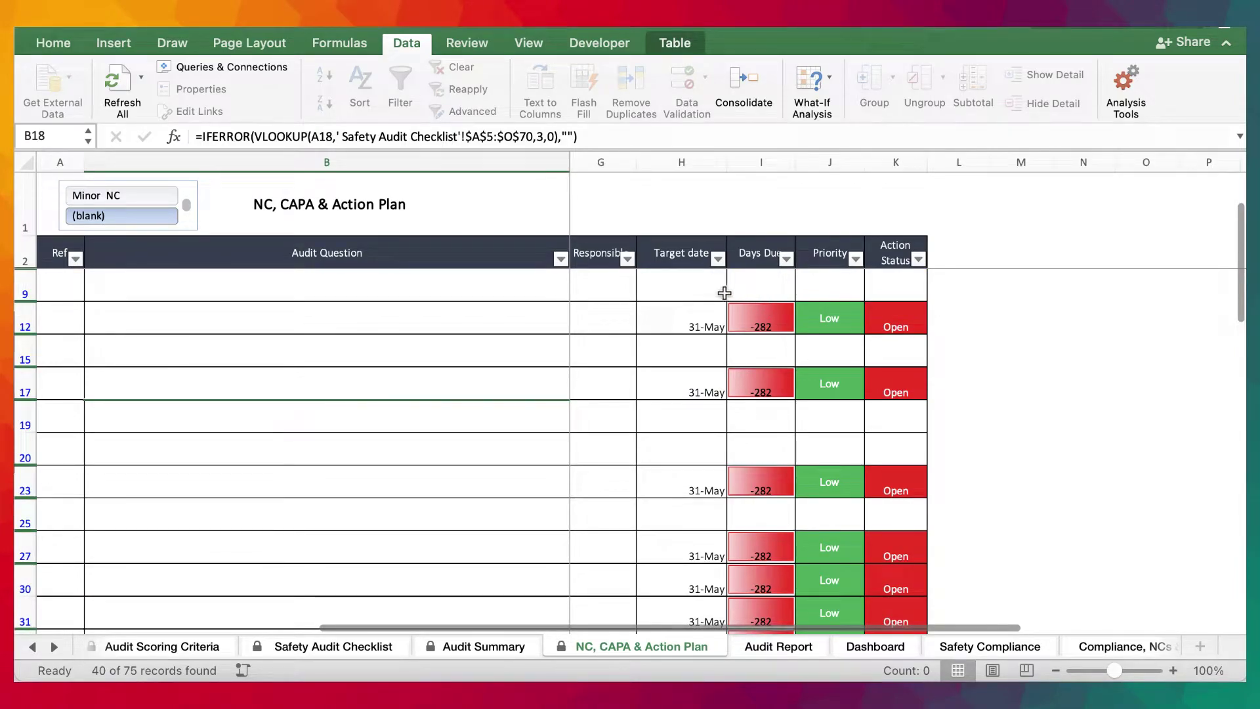
drag(717, 289, 688, 481)
key(Delete)
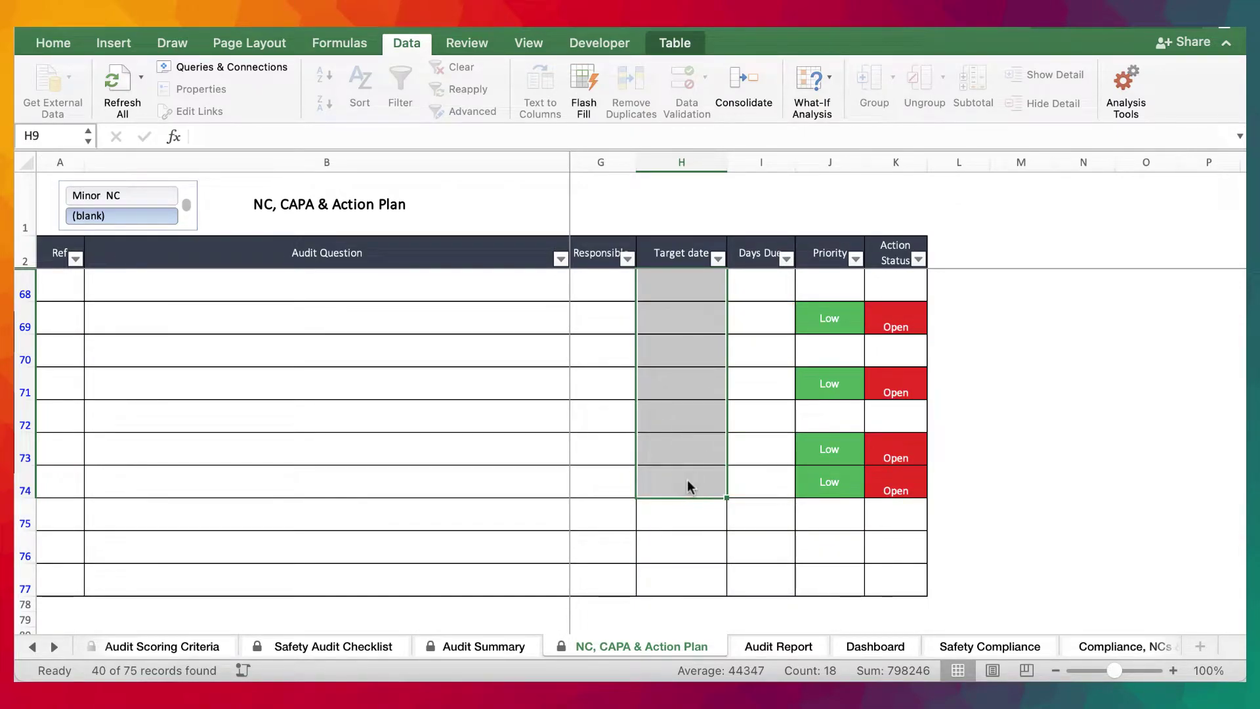
Clear the priority and action status entries of all the (blank) rows in the action plan.
scroll(688, 481, up, 10)
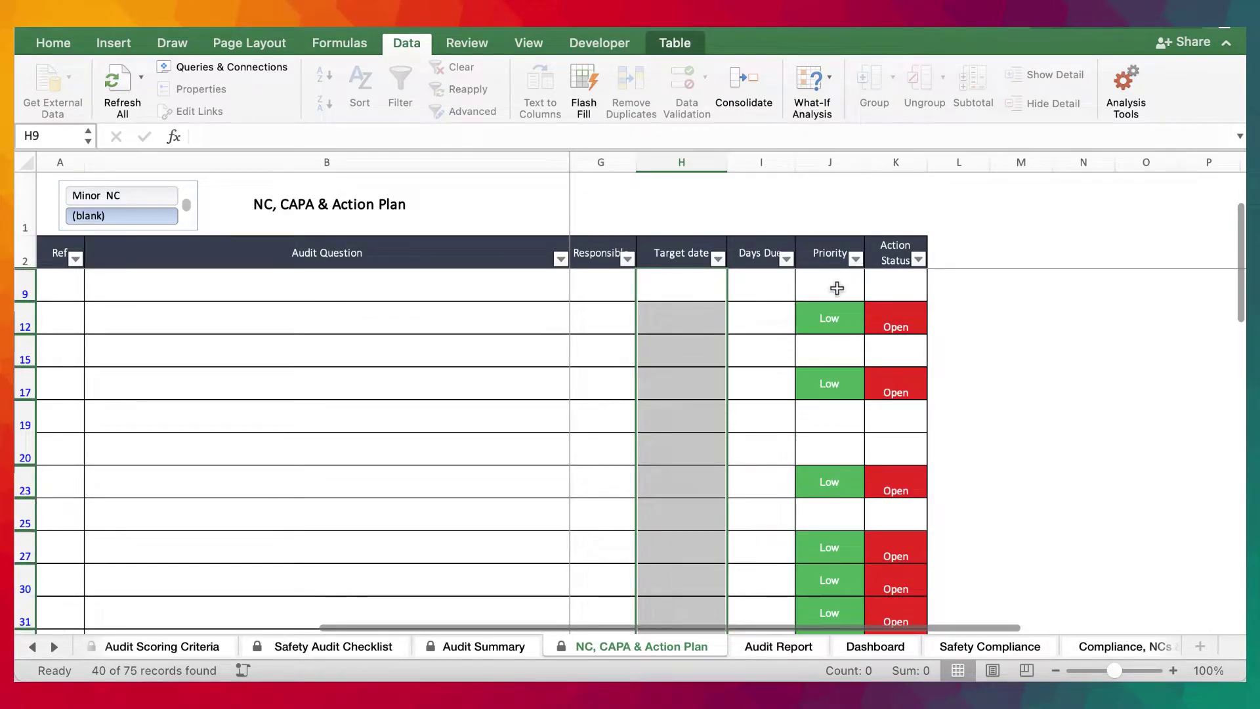
drag(832, 284, 901, 566)
key(Delete)
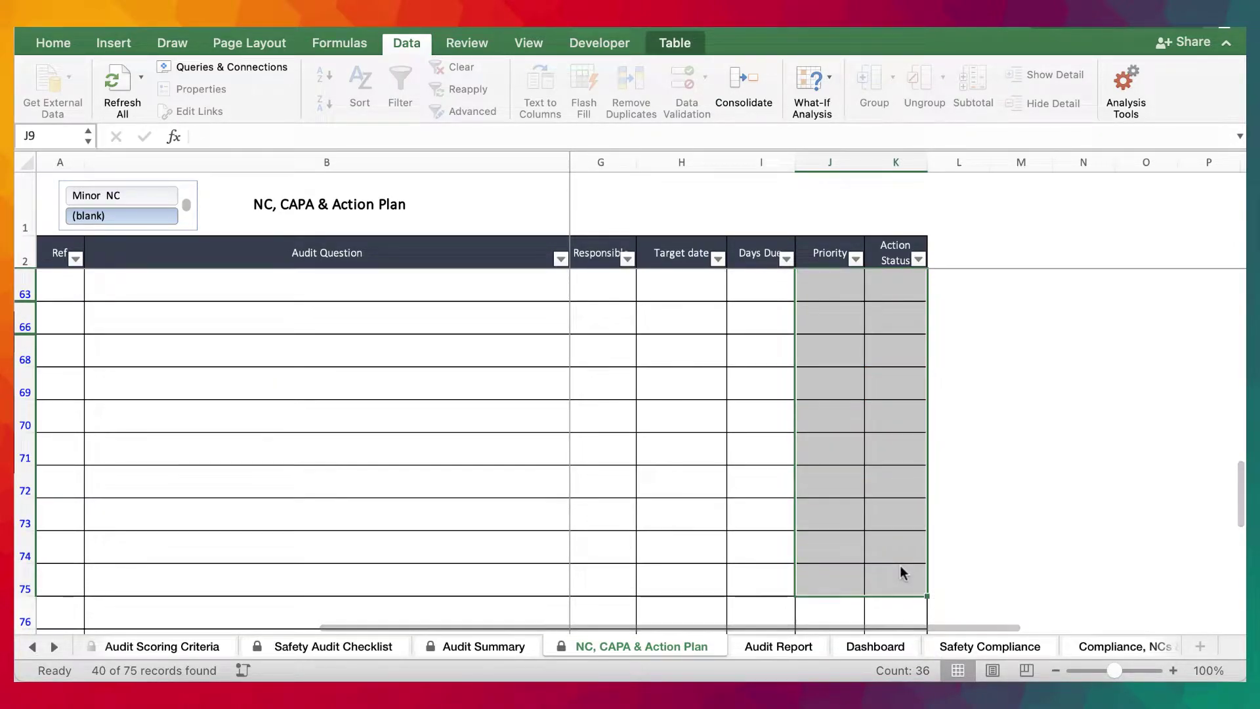
Switch the action plan's non-compliance type filter back to Major NC and Minor NC entries.
scroll(900, 569, left, 3)
scroll(901, 569, up, 10)
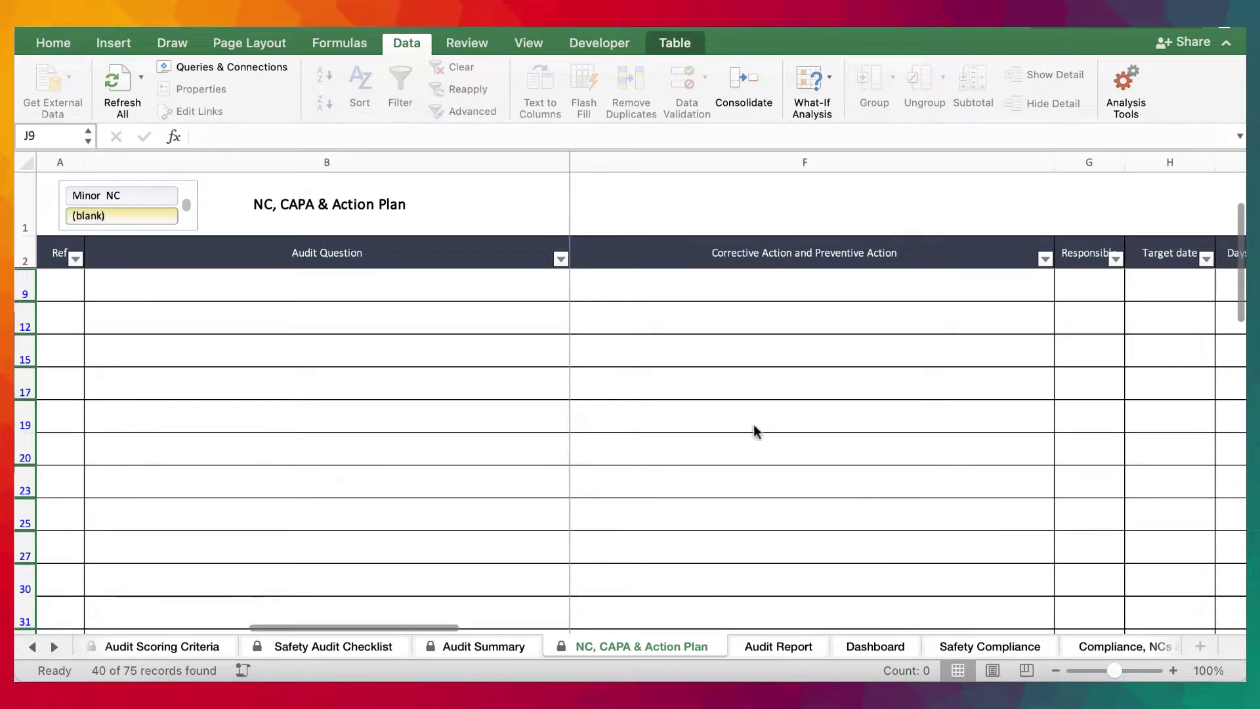
scroll(745, 416, left, 5)
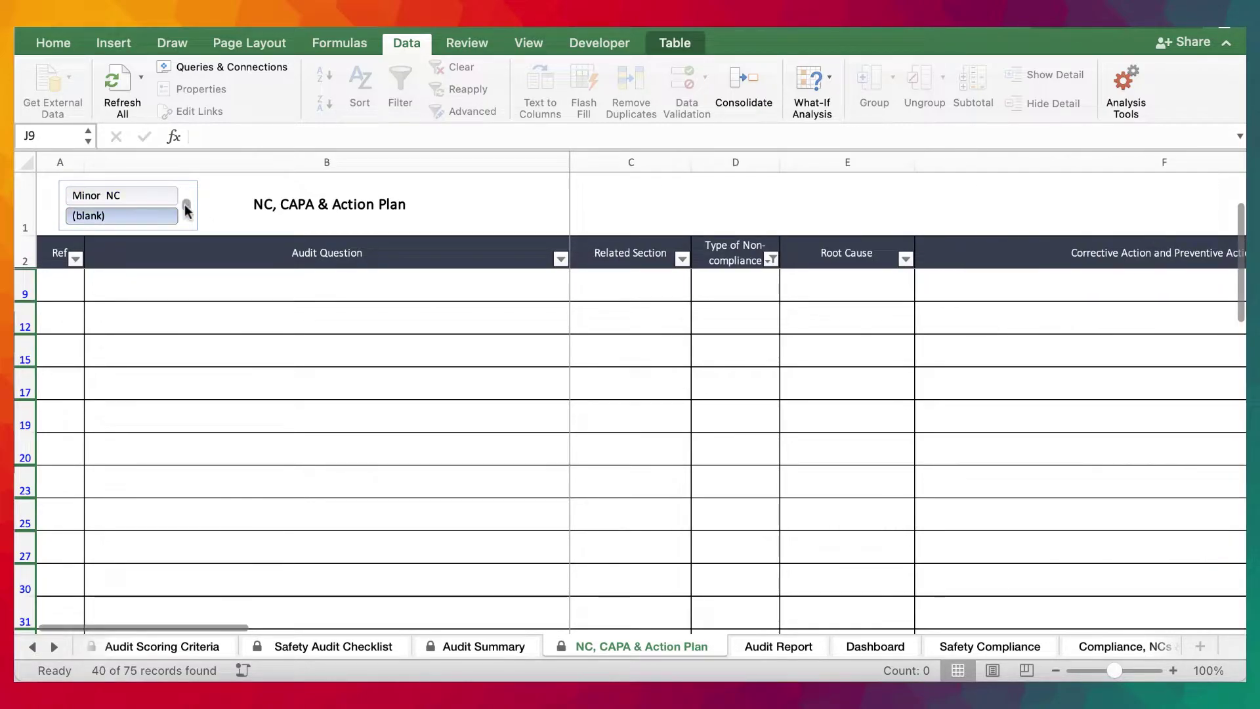
scroll(135, 201, up, 1)
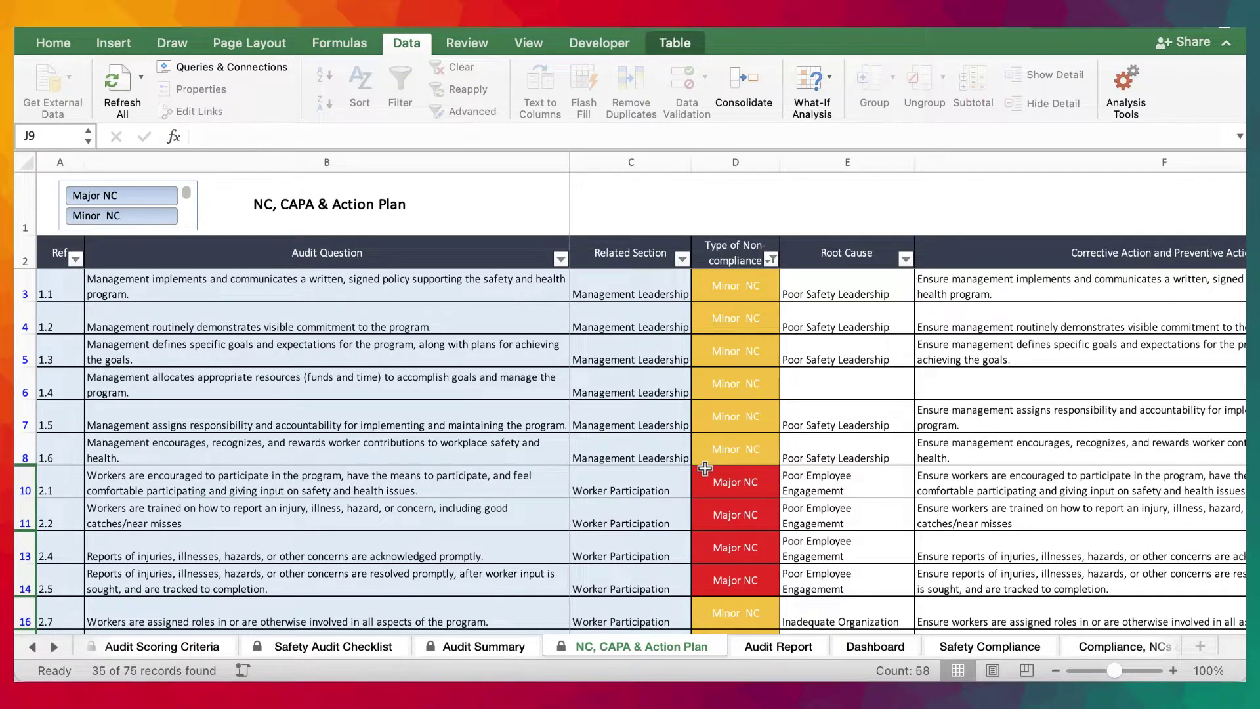
scroll(624, 426, right, 10)
scroll(705, 468, left, 9)
scroll(705, 468, left, 2)
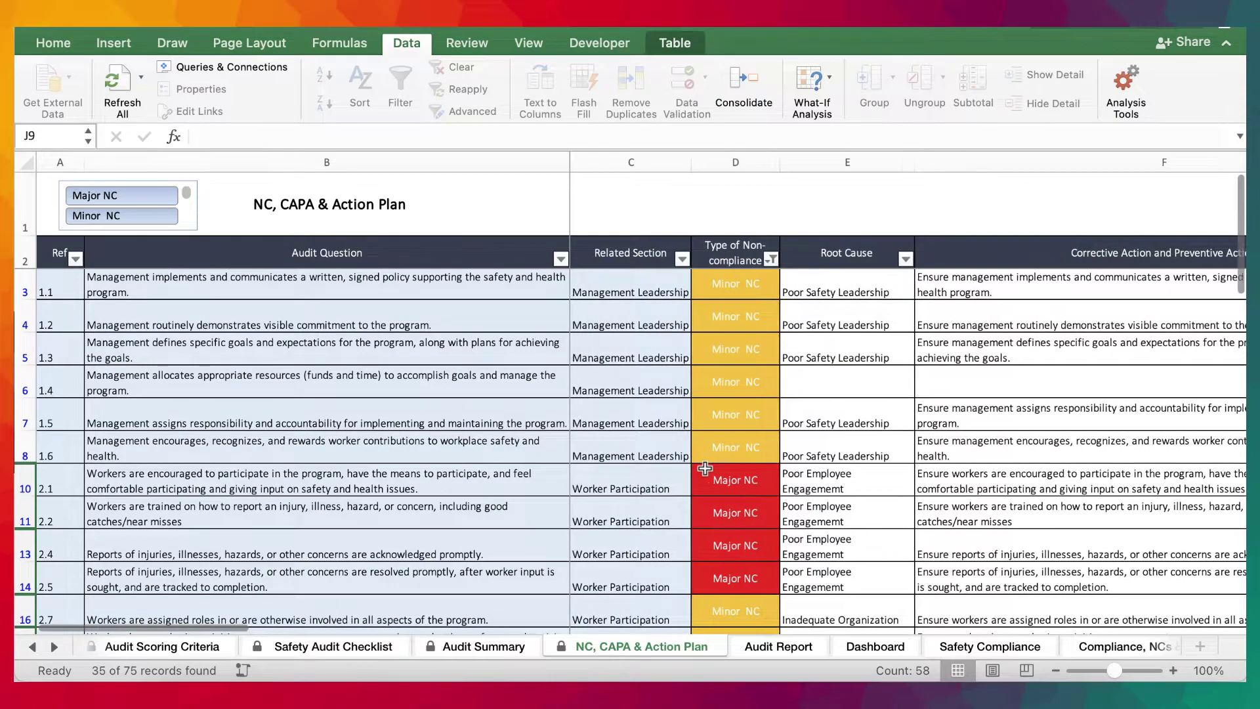
Set question 1.4's root cause to Poor Safety Culture and copy question 1.3's corrective action text into its row.
click(846, 390)
click(913, 391)
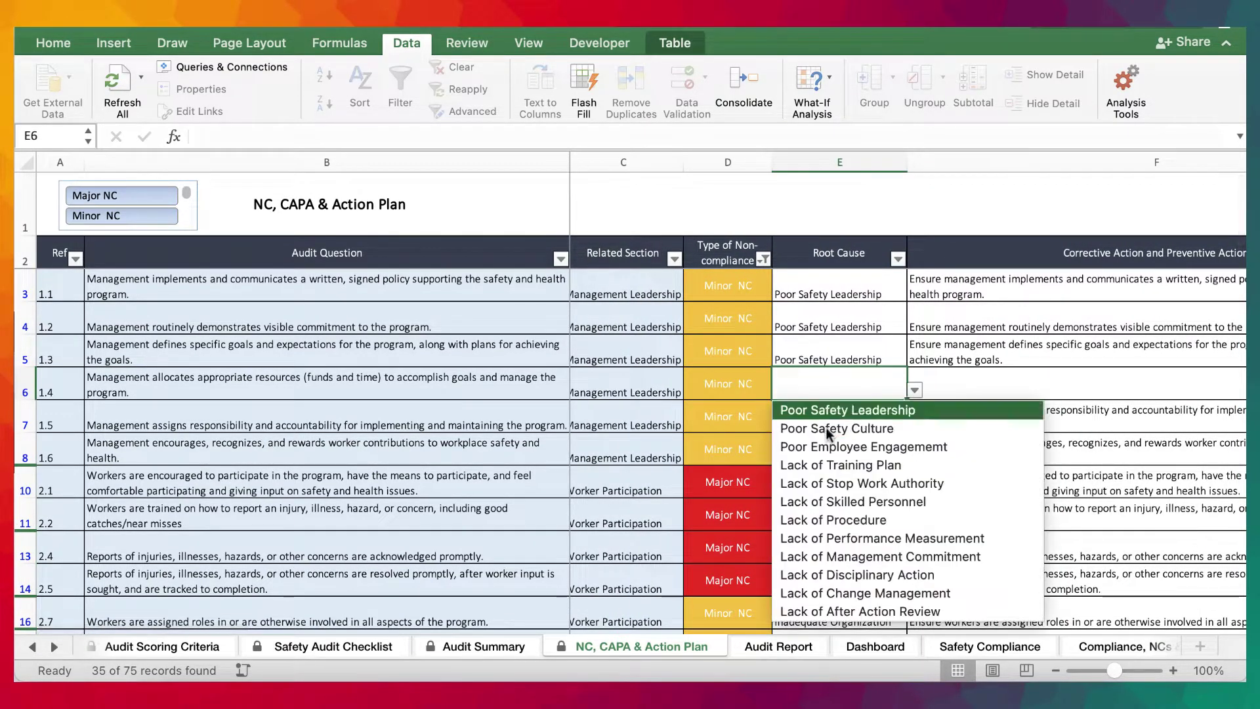
click(825, 423)
scroll(838, 387, right, 4)
click(838, 387)
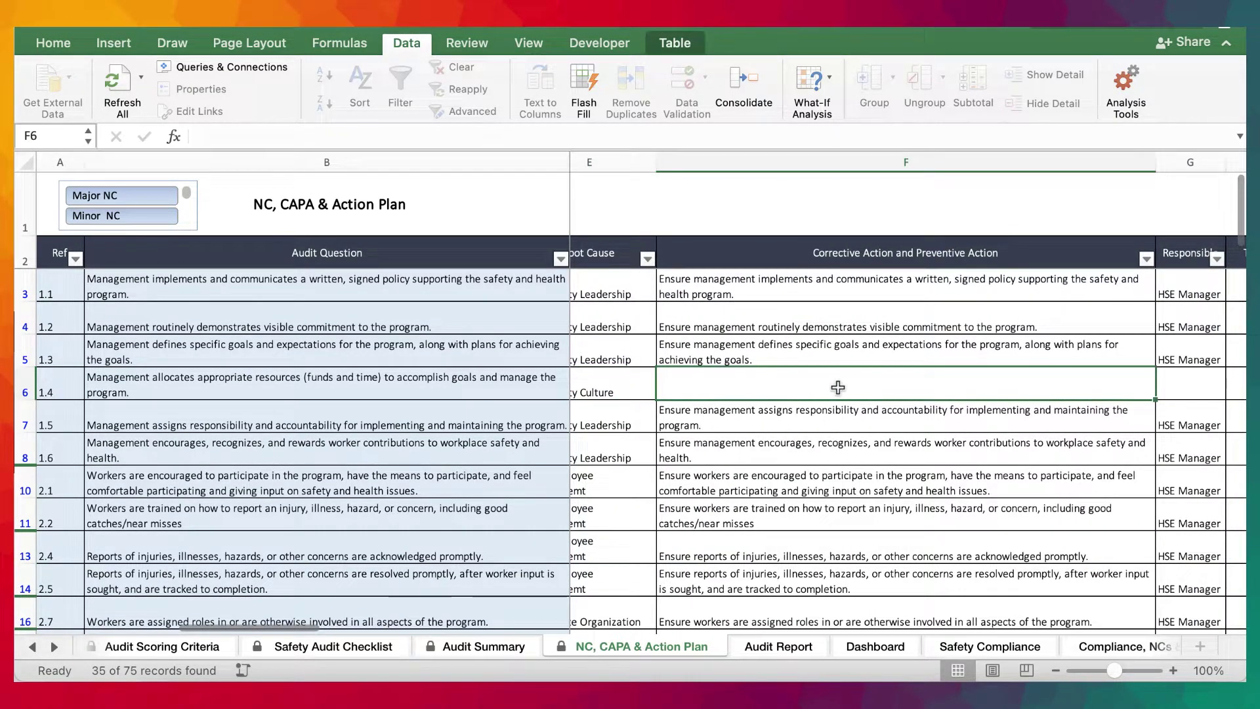
key(ctrl+d)
Fill question 1.4's responsible person with HSE Manager and its target date with 31-May, copied from the row above.
scroll(838, 388, right, 3)
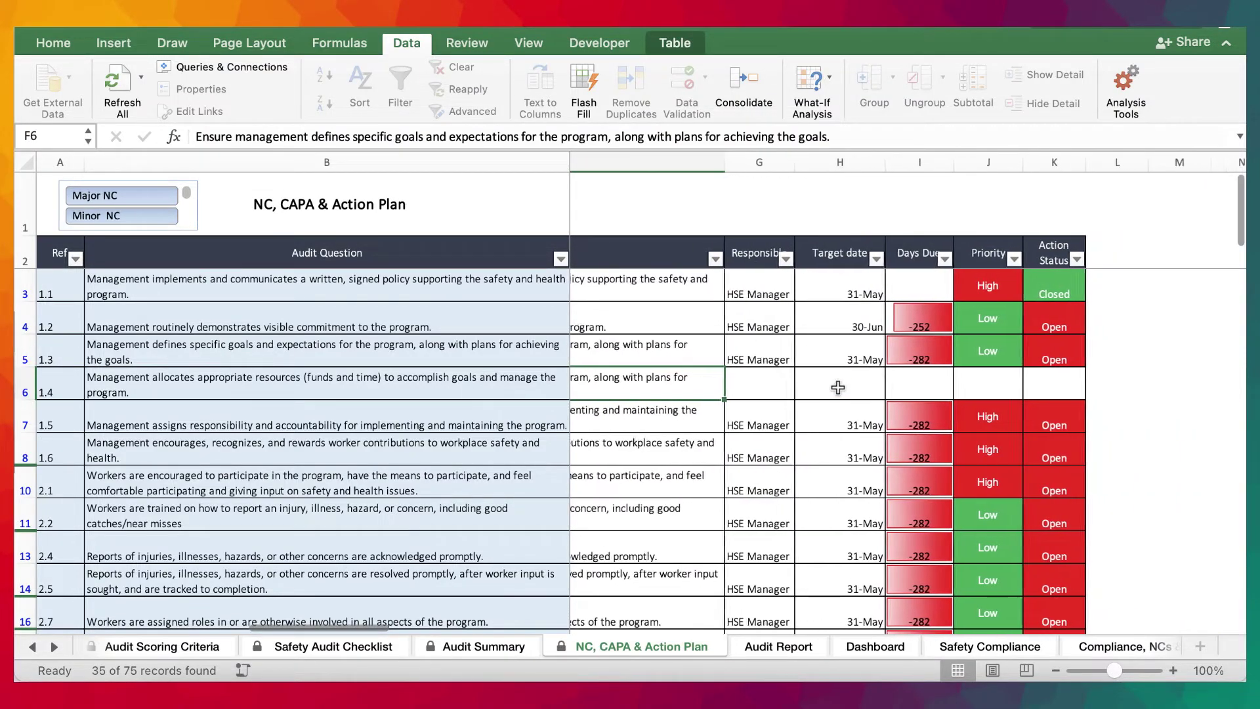
click(768, 386)
key(ctrl+d)
click(840, 384)
key(ctrl+d)
click(909, 391)
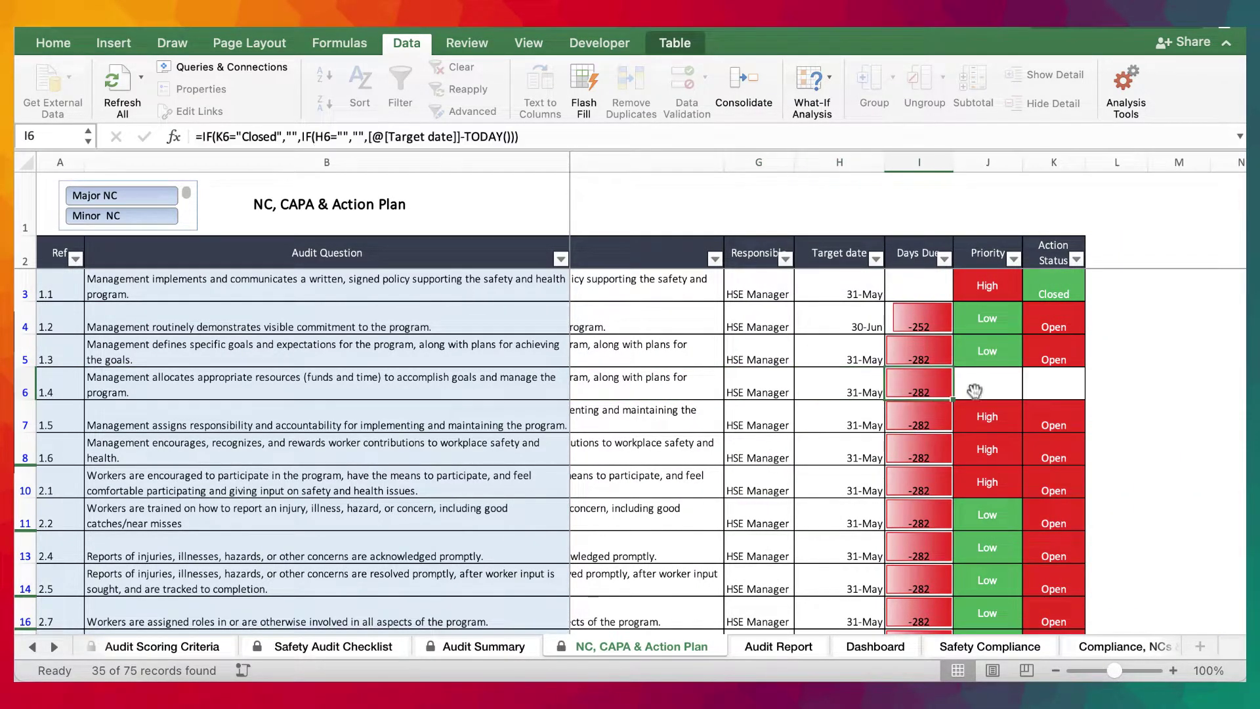
Fill question 1.4's priority with Low and its action status with Open, copied from the row above.
click(985, 387)
key(ctrl+d)
click(1055, 386)
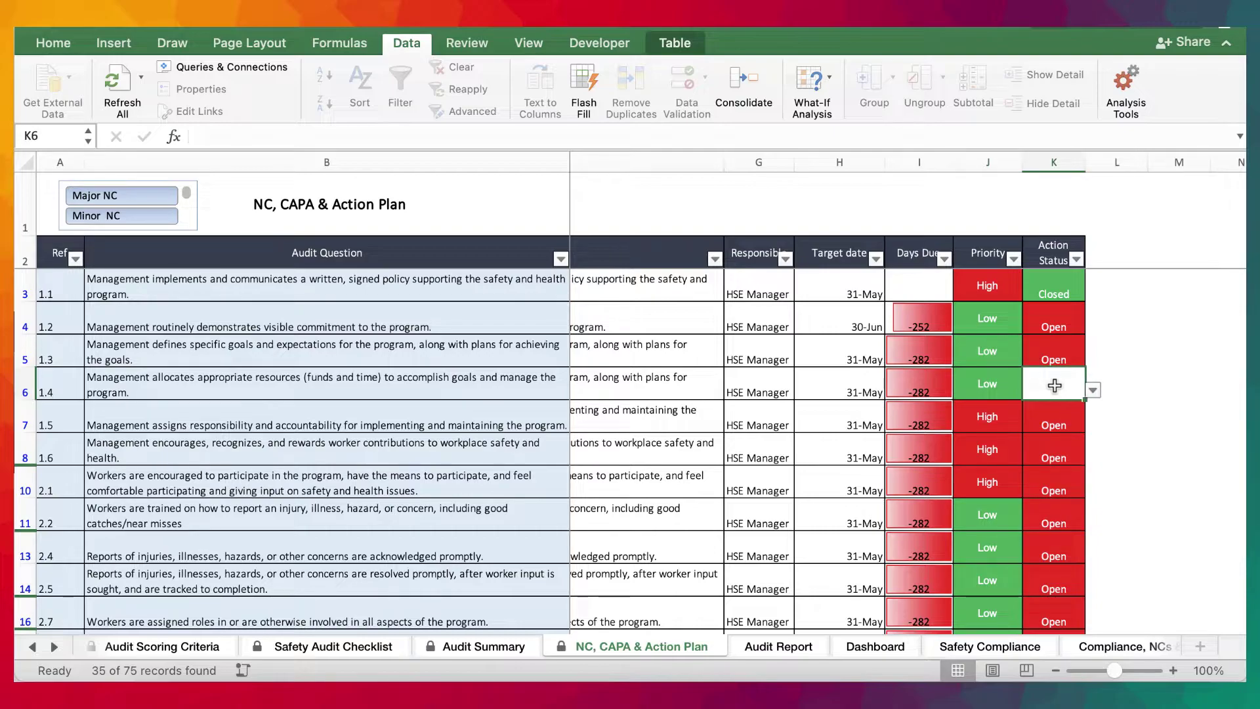
key(ctrl+d)
Copy question 1.1's Closed action status down to all the listed Major NC and Minor NC entries.
drag(1054, 286, 1056, 627)
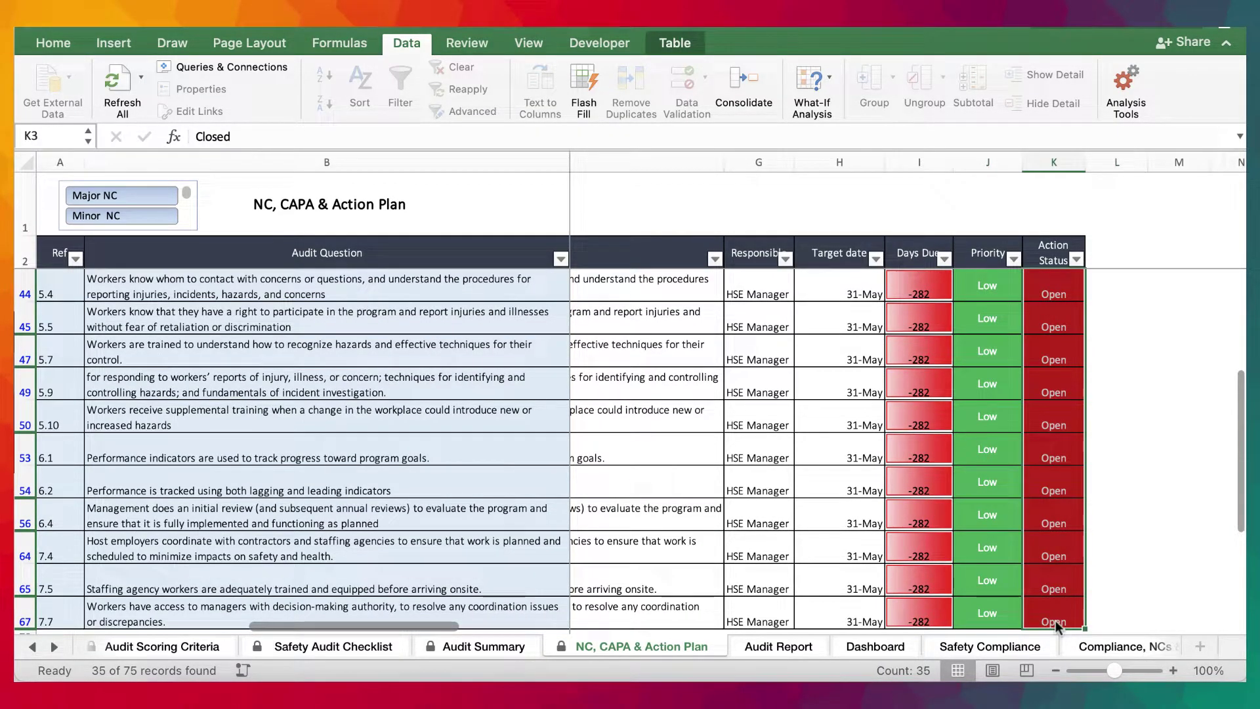
key(ctrl+d)
scroll(1179, 484, up, 10)
drag(1179, 482, 1179, 484)
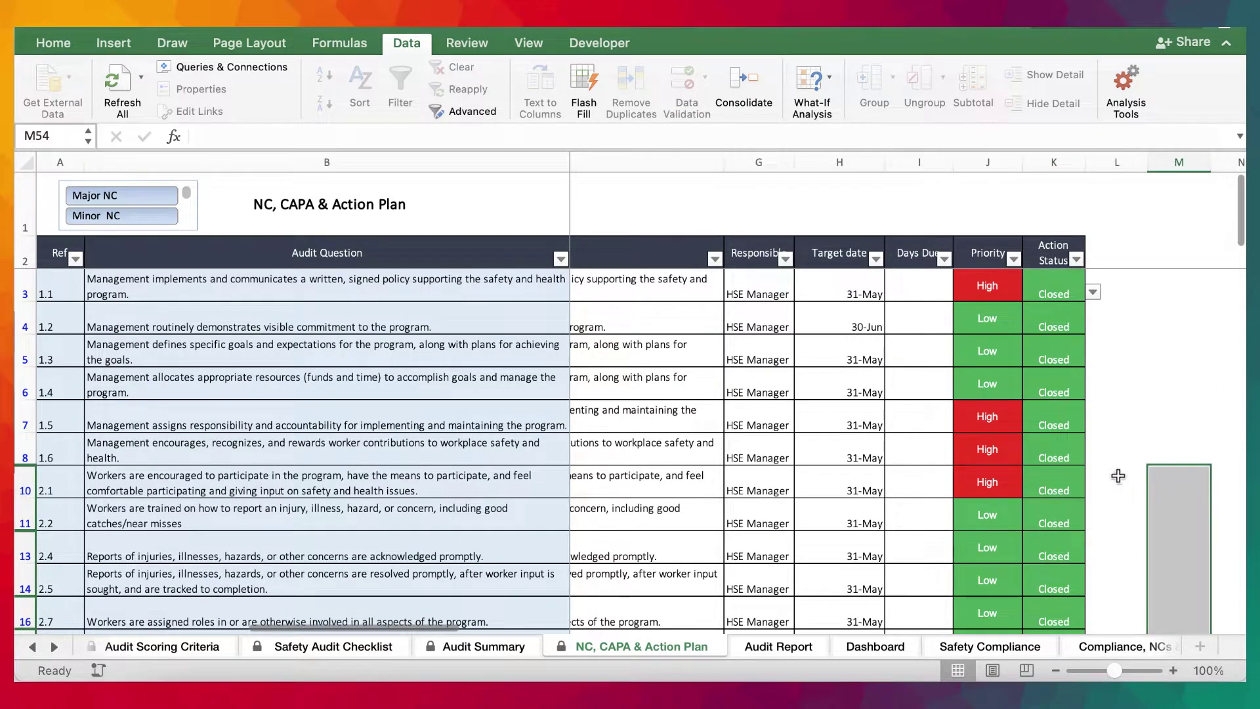
scroll(838, 439, left, 10)
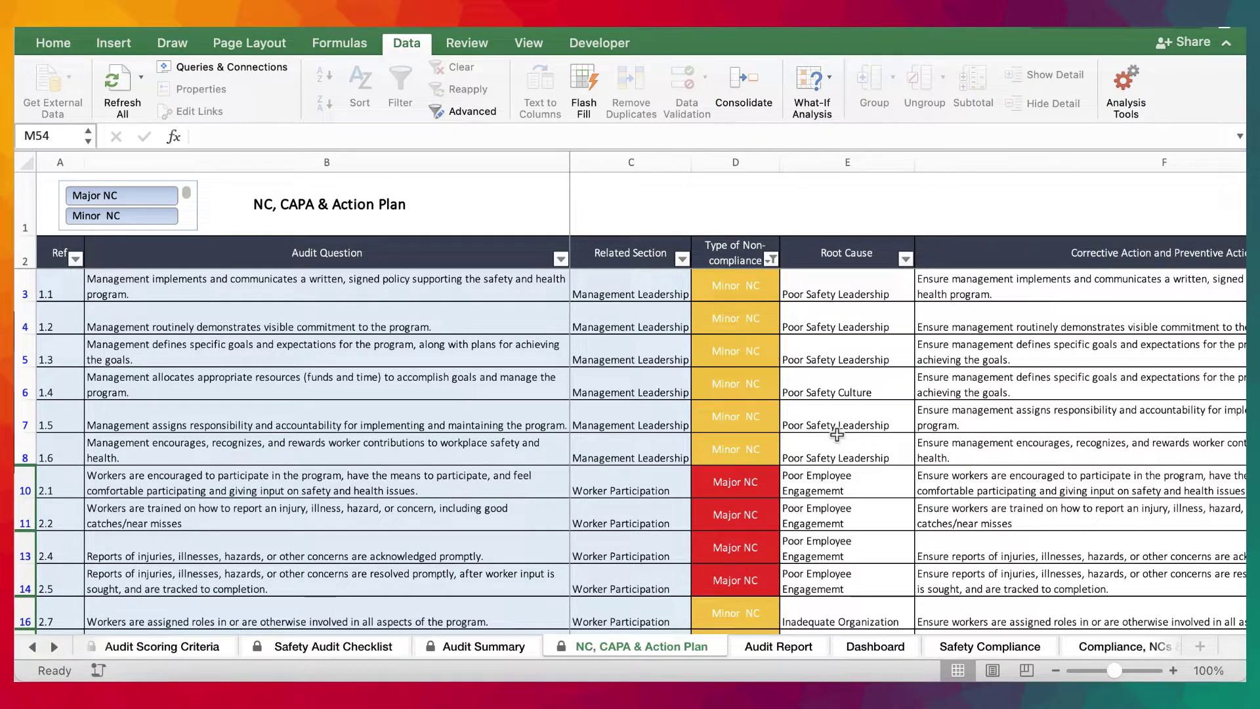
Go back to the Safety Audit Checklist, and open the Welcome to SHEQXEL sheet at its start.
click(454, 647)
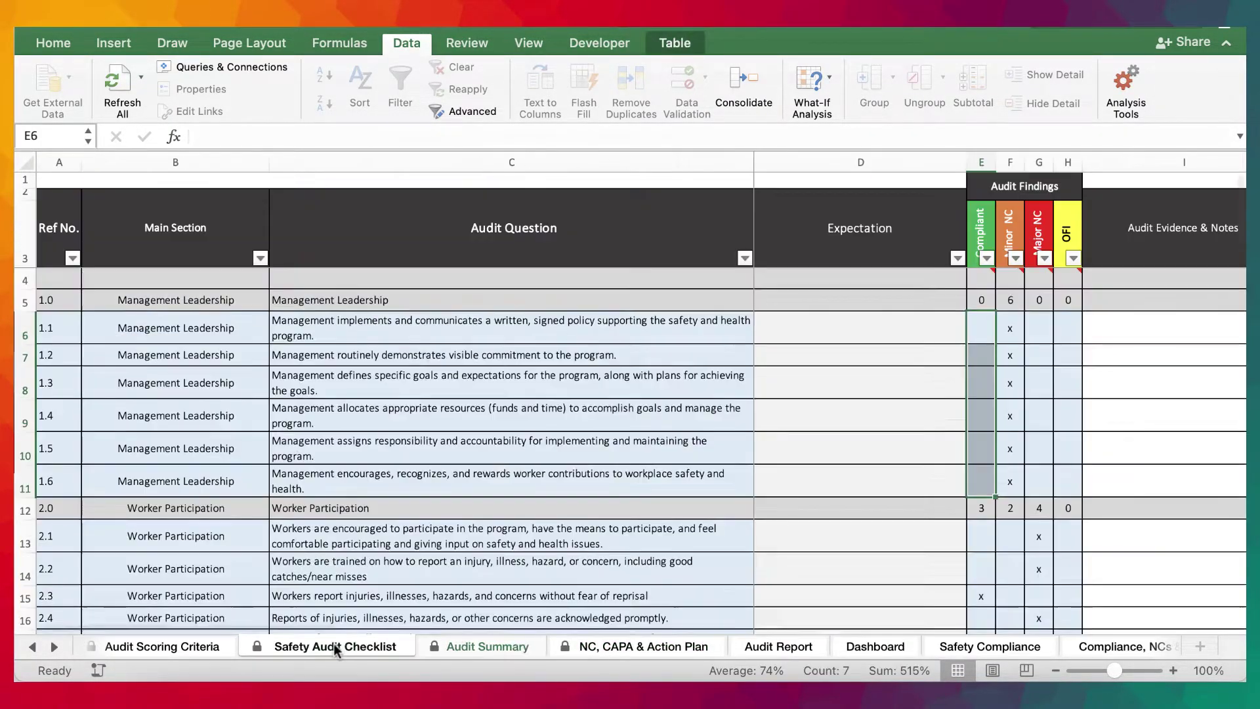
click(333, 644)
click(32, 647)
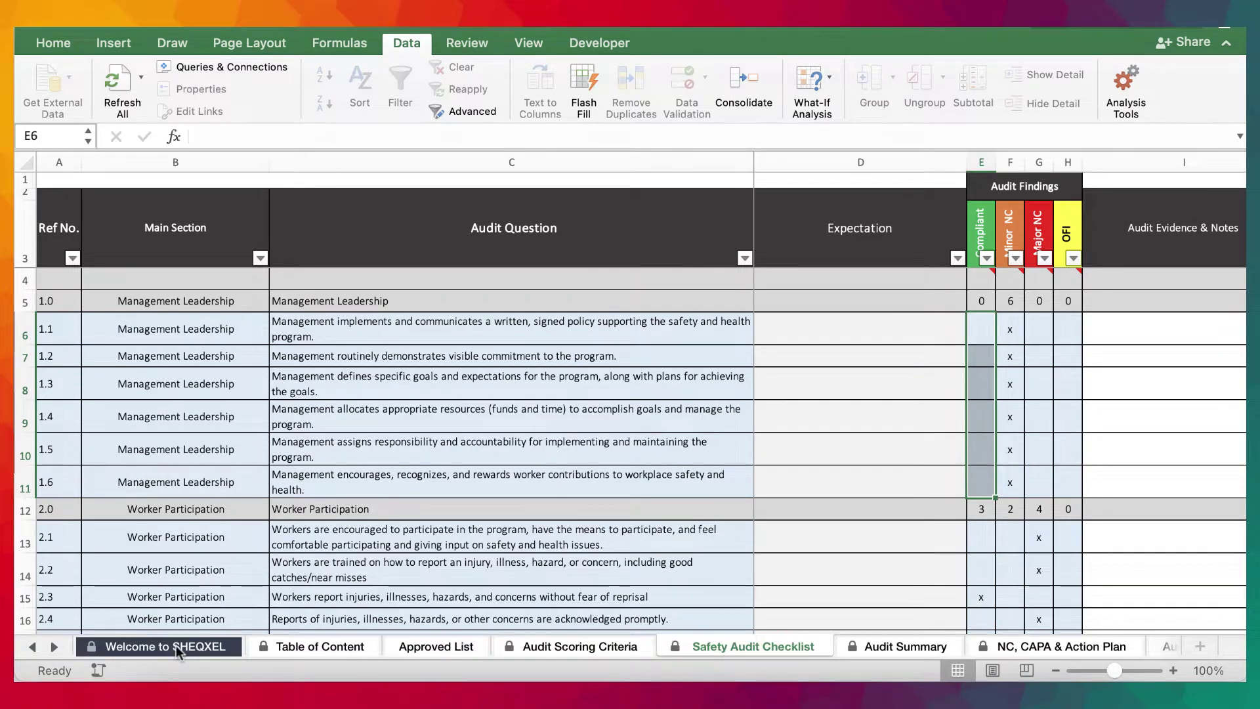
click(176, 647)
scroll(458, 490, up, 5)
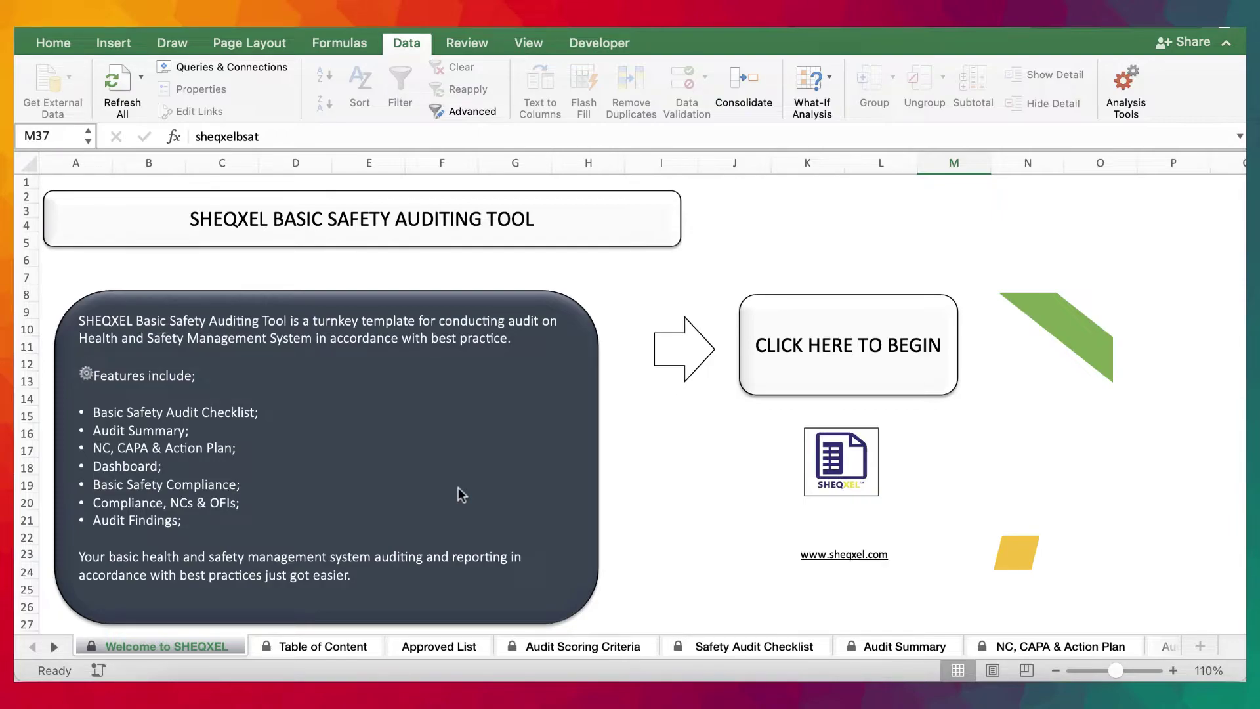
Open the Dashboard sheet to view the basic safety audit results.
click(55, 647)
click(54, 646)
click(55, 647)
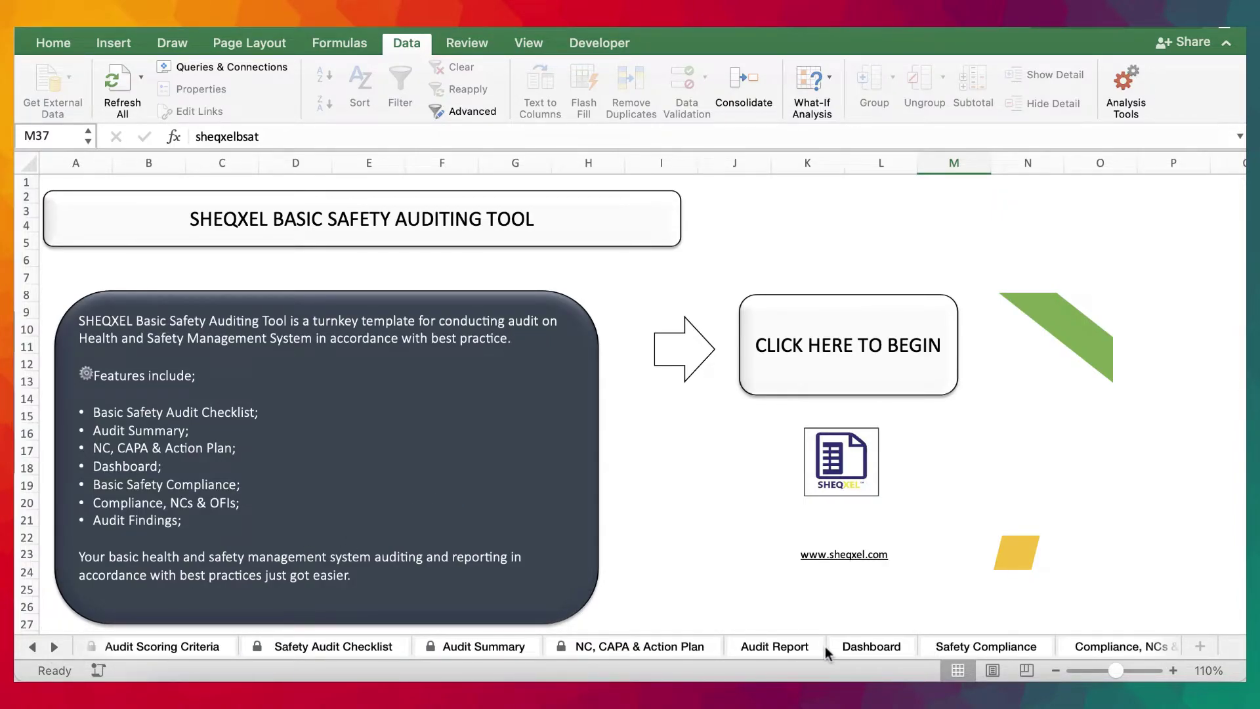
click(872, 646)
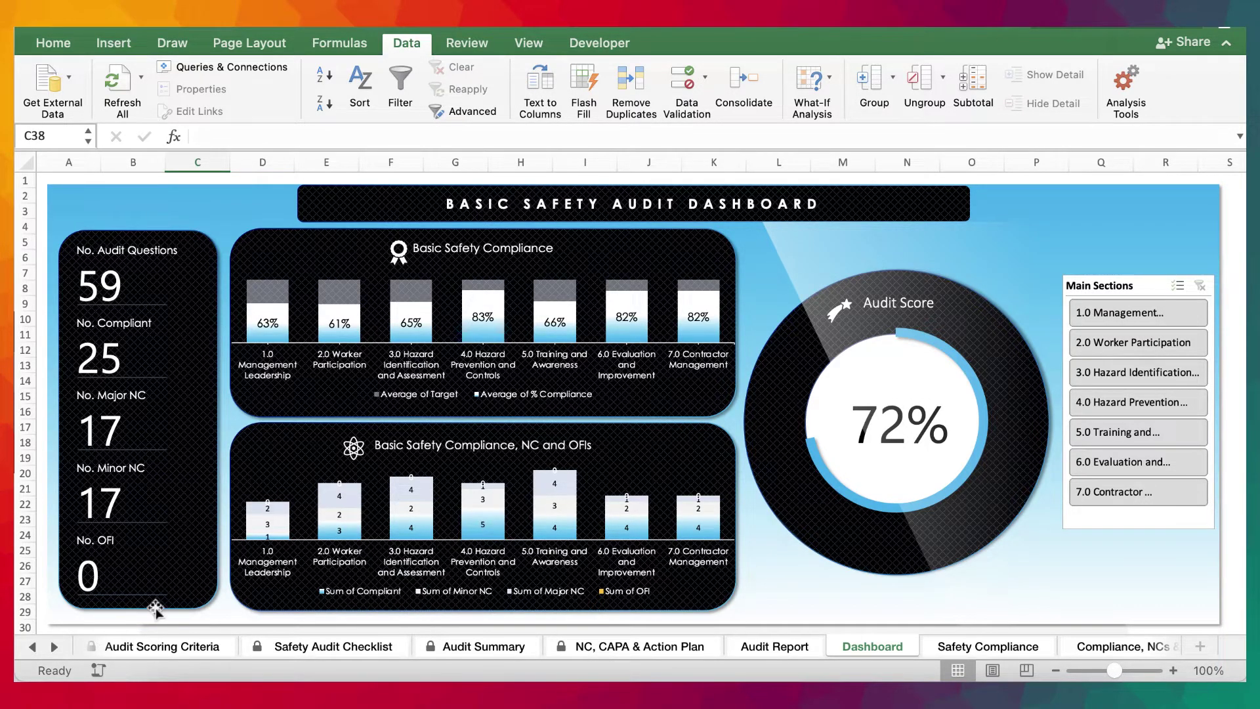
Return to the Welcome to SHEQXEL sheet and collapse the ribbon.
click(31, 647)
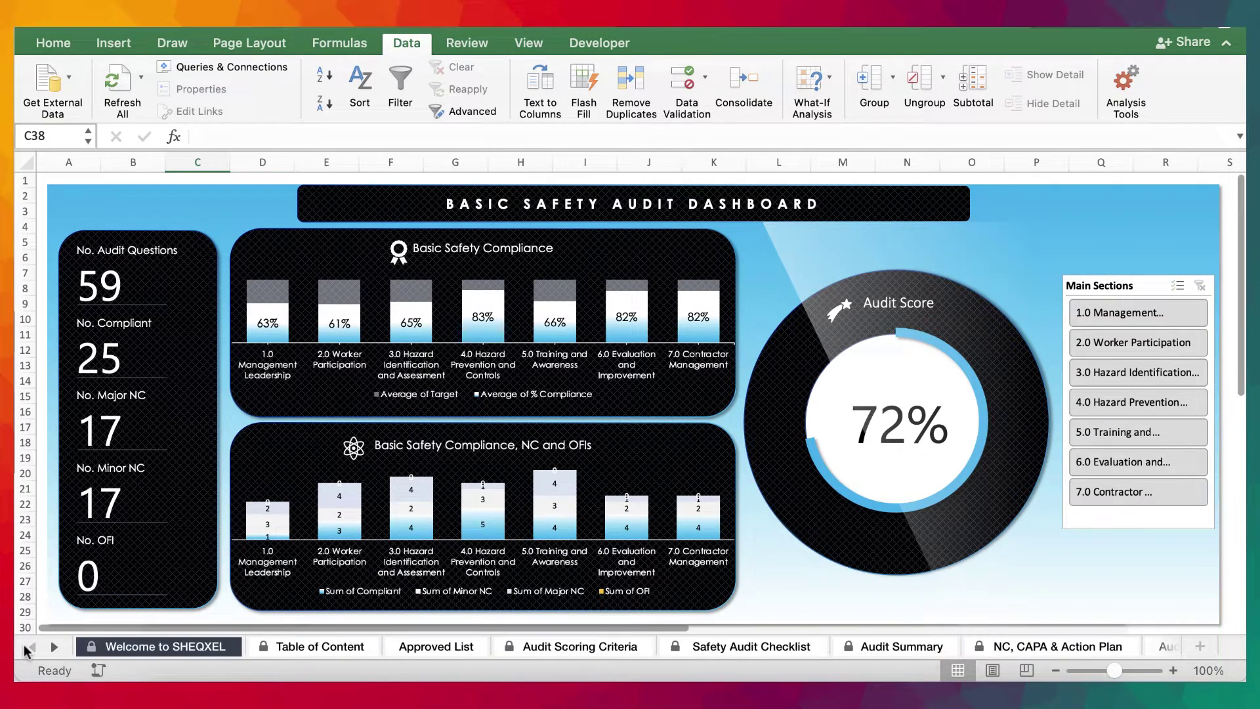
click(145, 649)
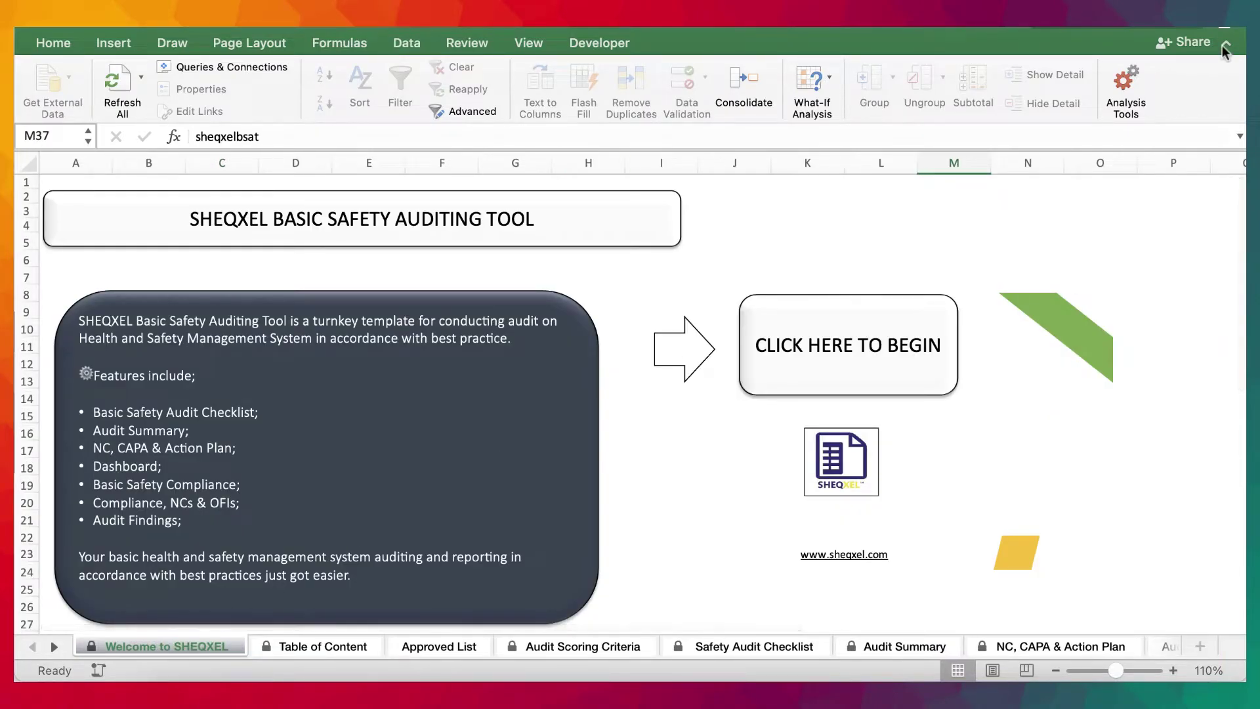
click(1226, 43)
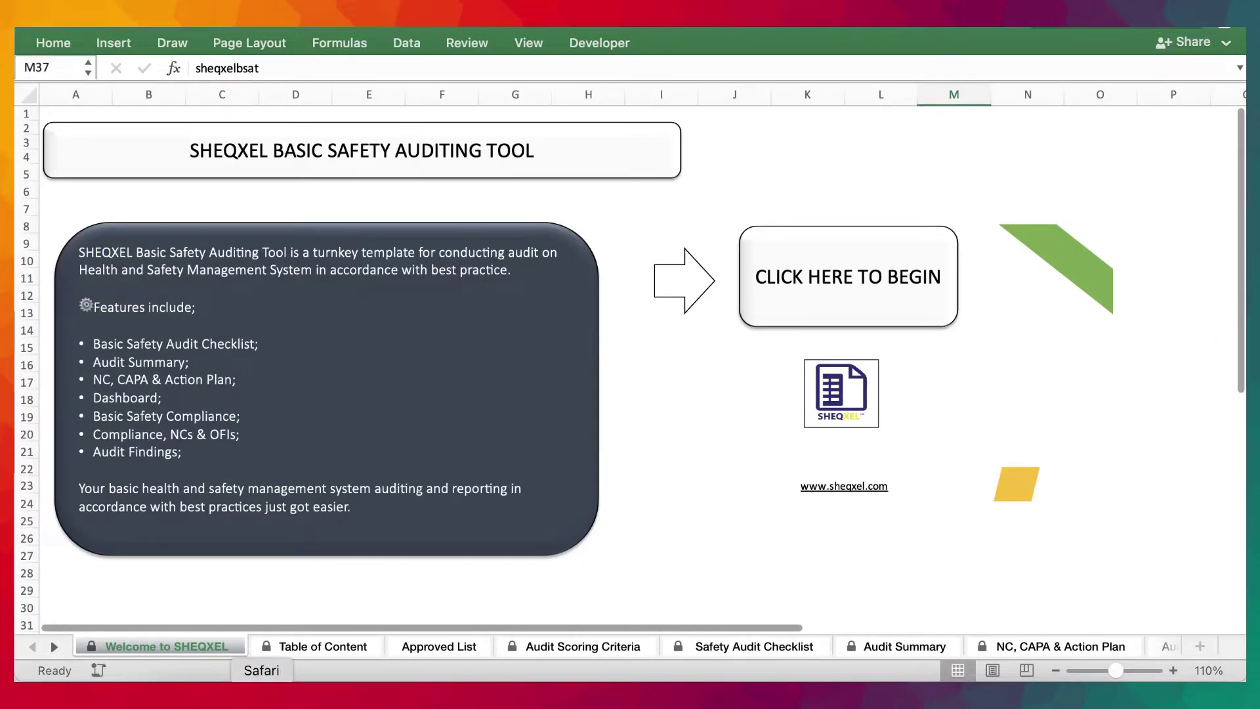
Switch to the SHEQXEL website in Safari, go to the top of the home page, and open and close the chat window.
click(261, 697)
scroll(766, 337, up, 10)
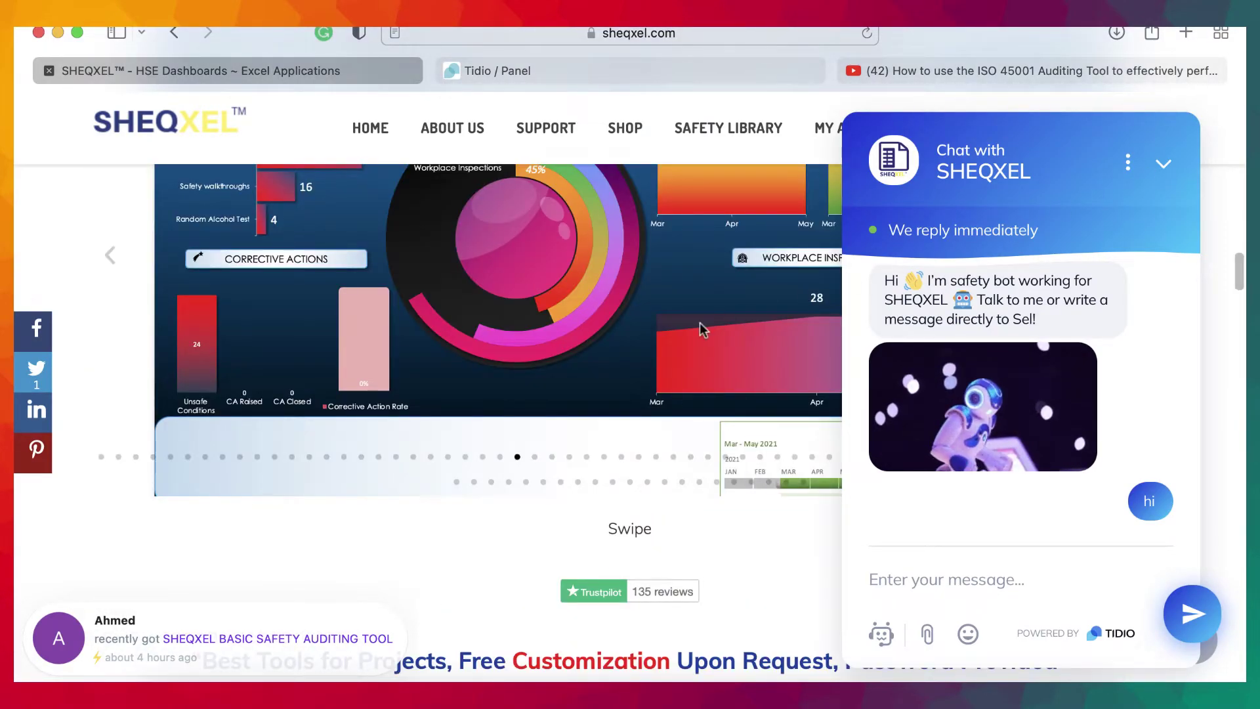
click(519, 135)
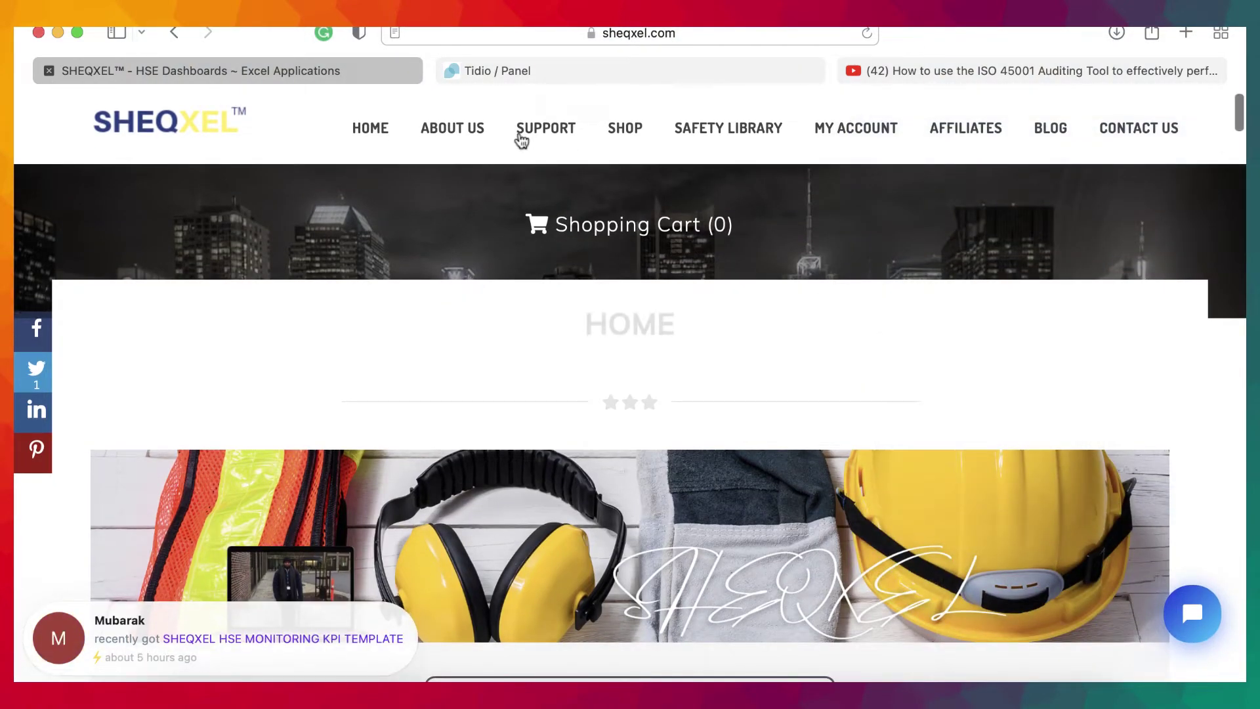
click(1205, 627)
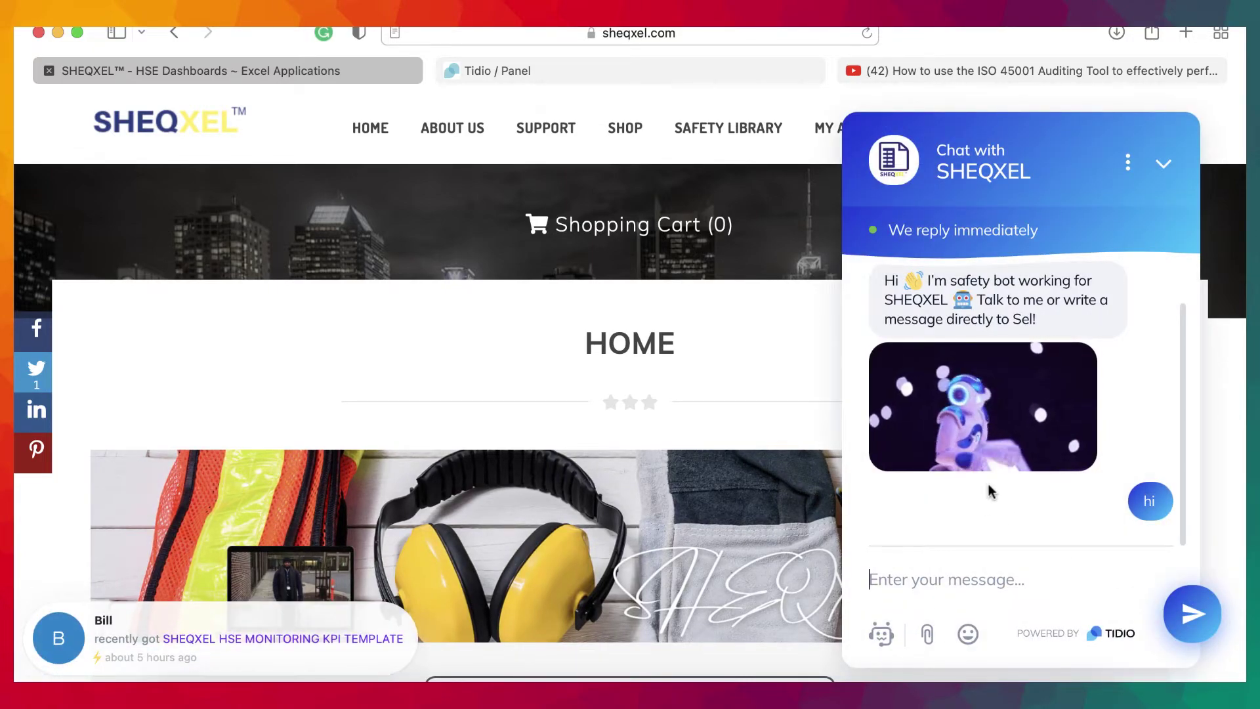
click(1162, 166)
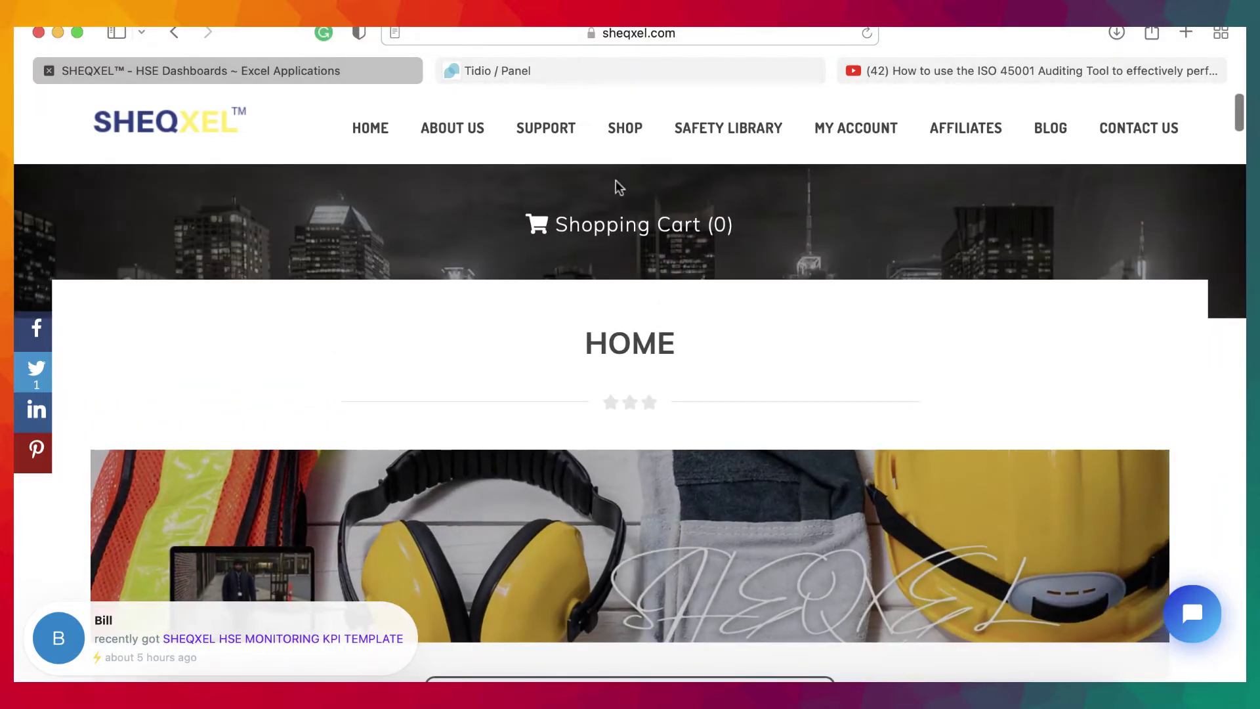
Look at the website's support options, choose Live Chat, and switch back to the workbook in Microsoft Excel.
mouse_move(543, 130)
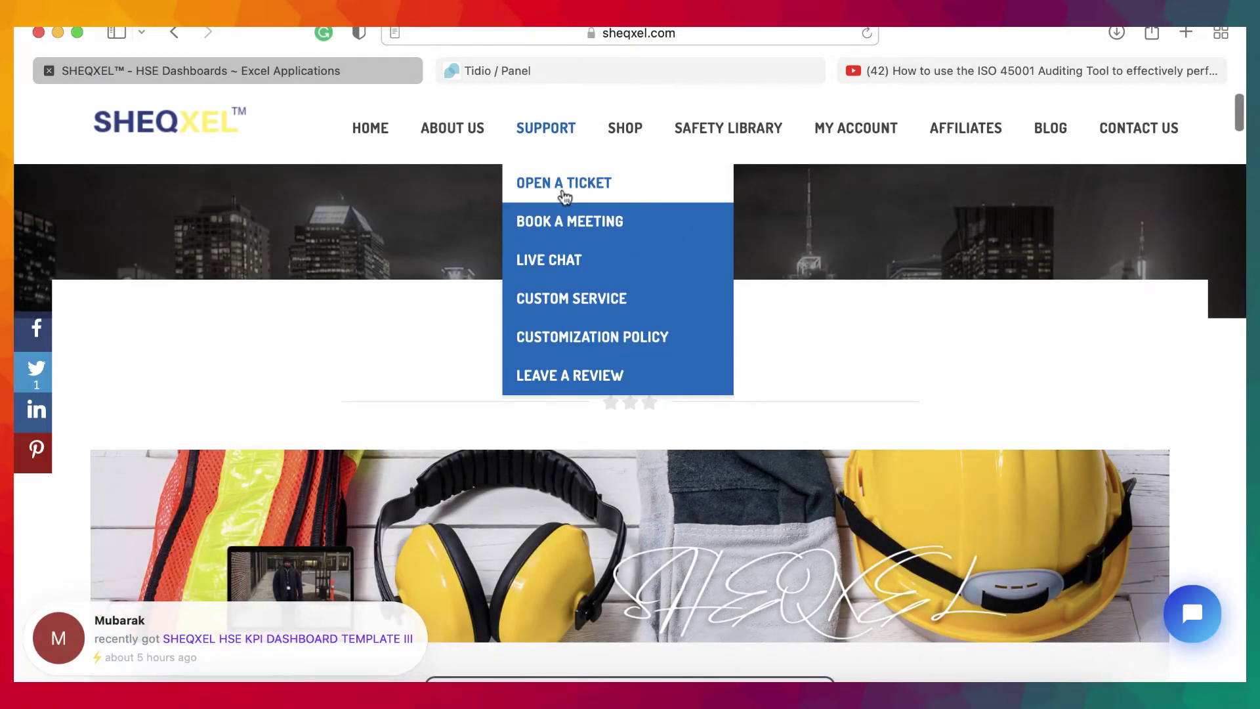
click(557, 261)
scroll(515, 333, down, 3)
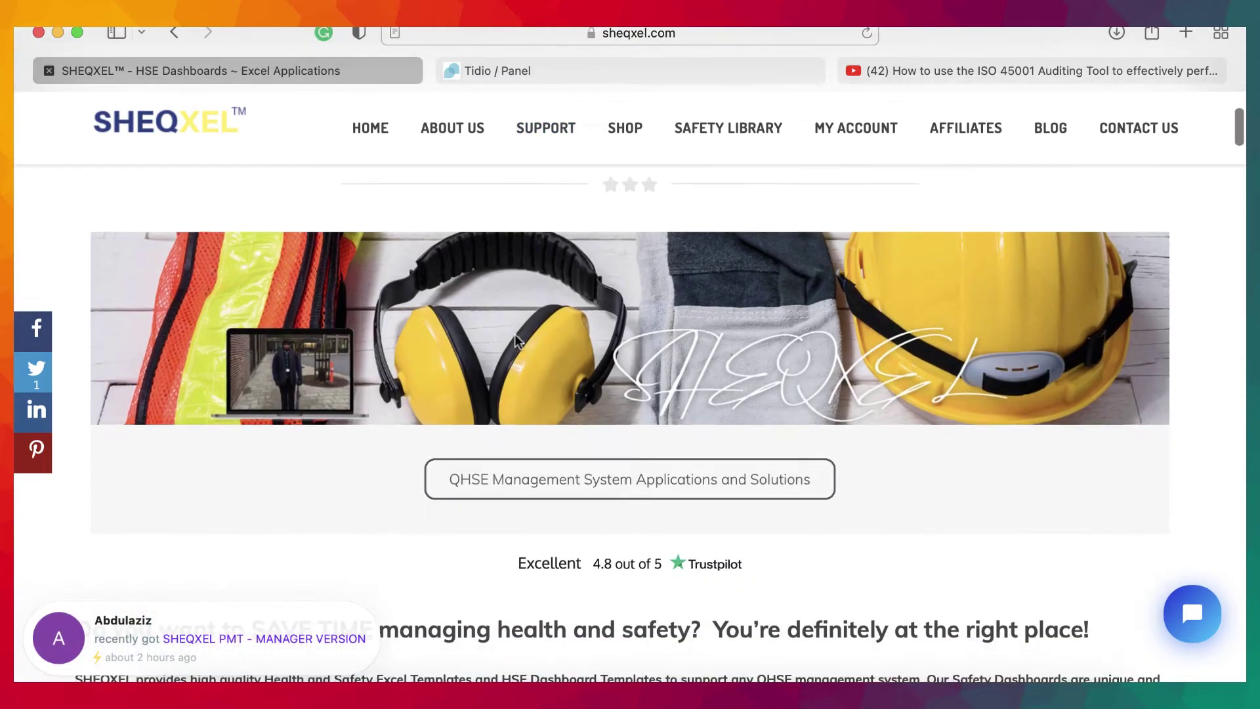
scroll(514, 334, up, 3)
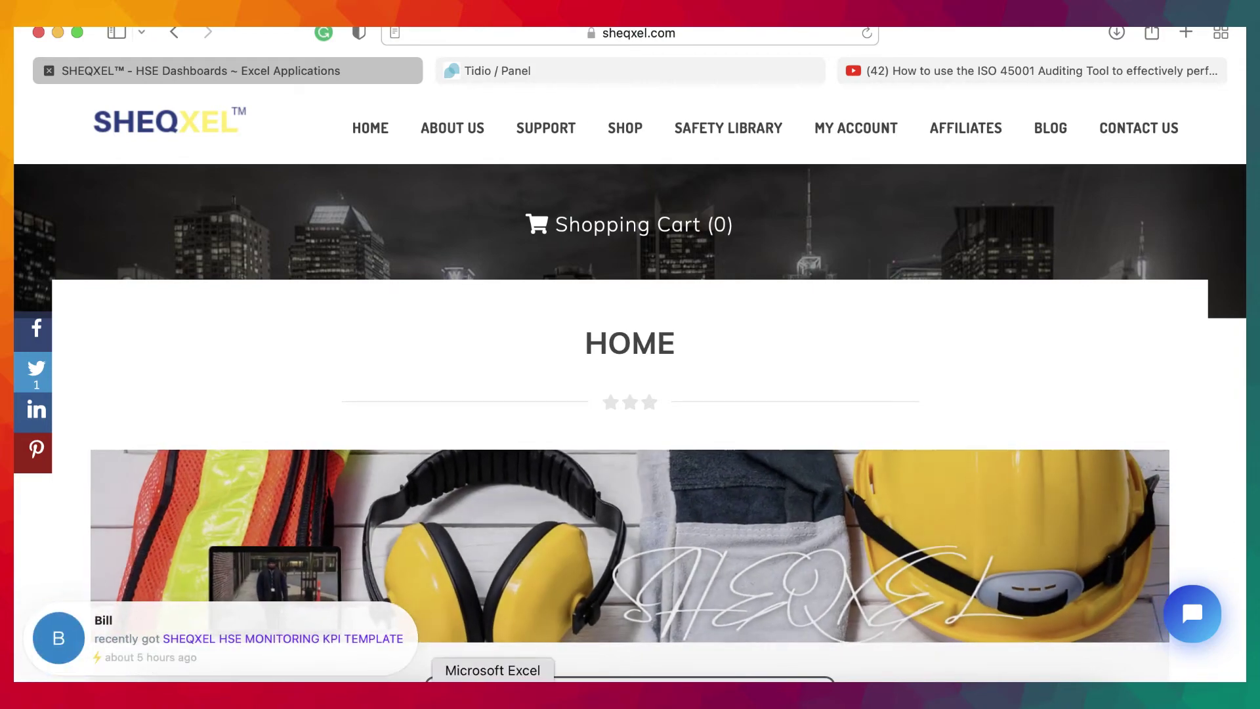
click(492, 696)
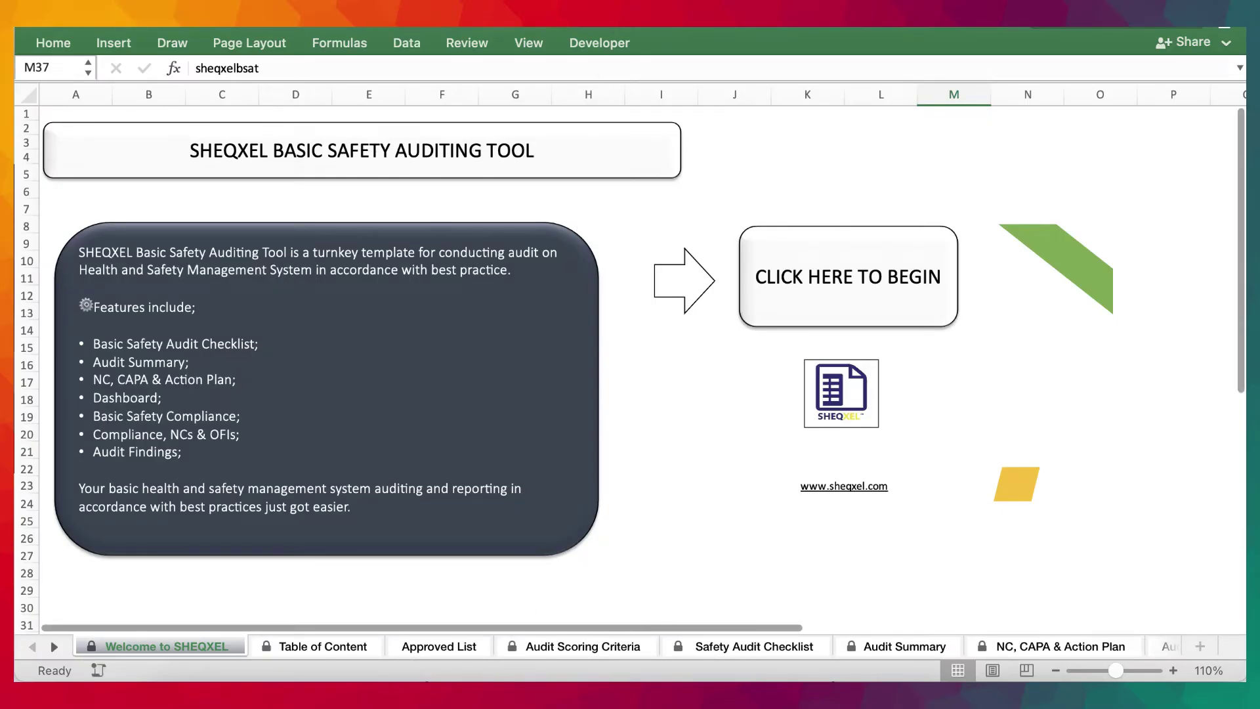